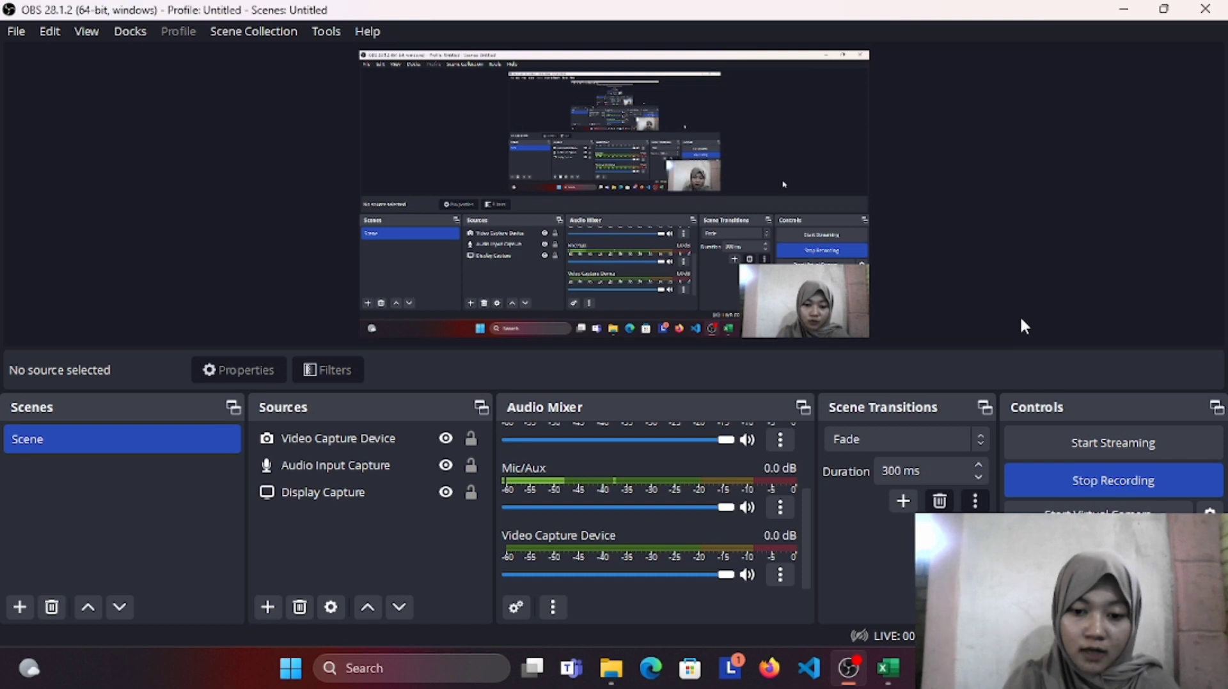
# Step: Switch to the starpro workbook in Excel and enter the question number "2." in B2 of Sheet5
pyautogui.click(879, 677)
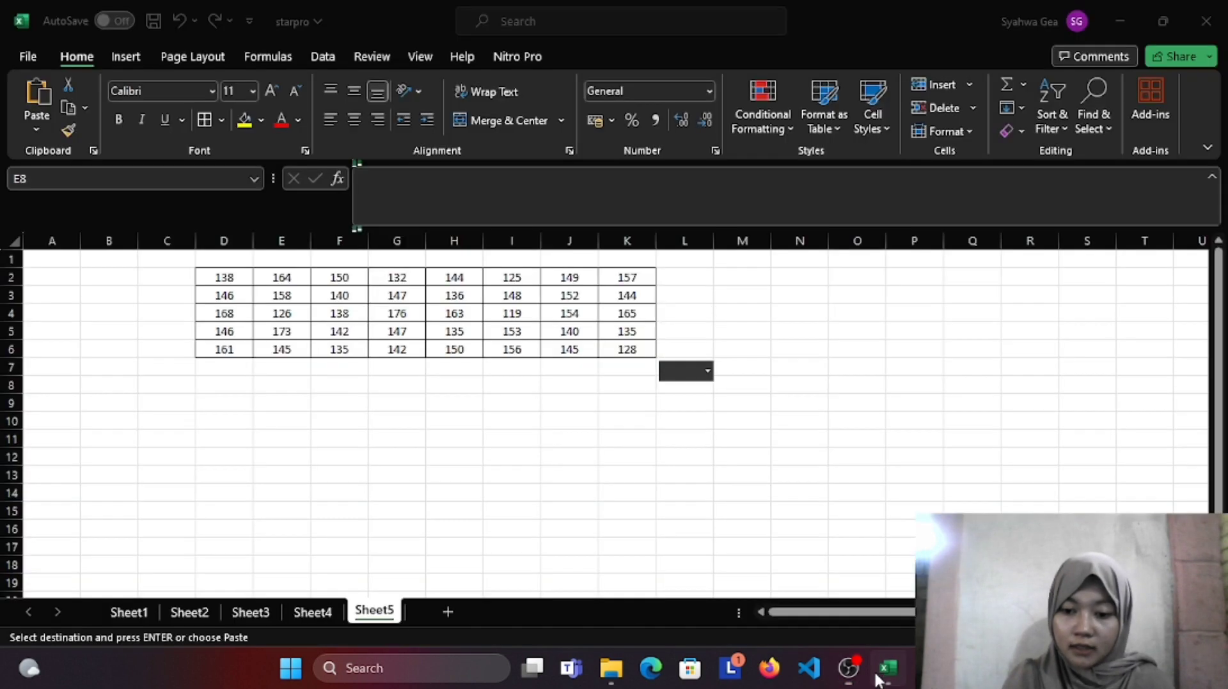
pyautogui.click(200, 399)
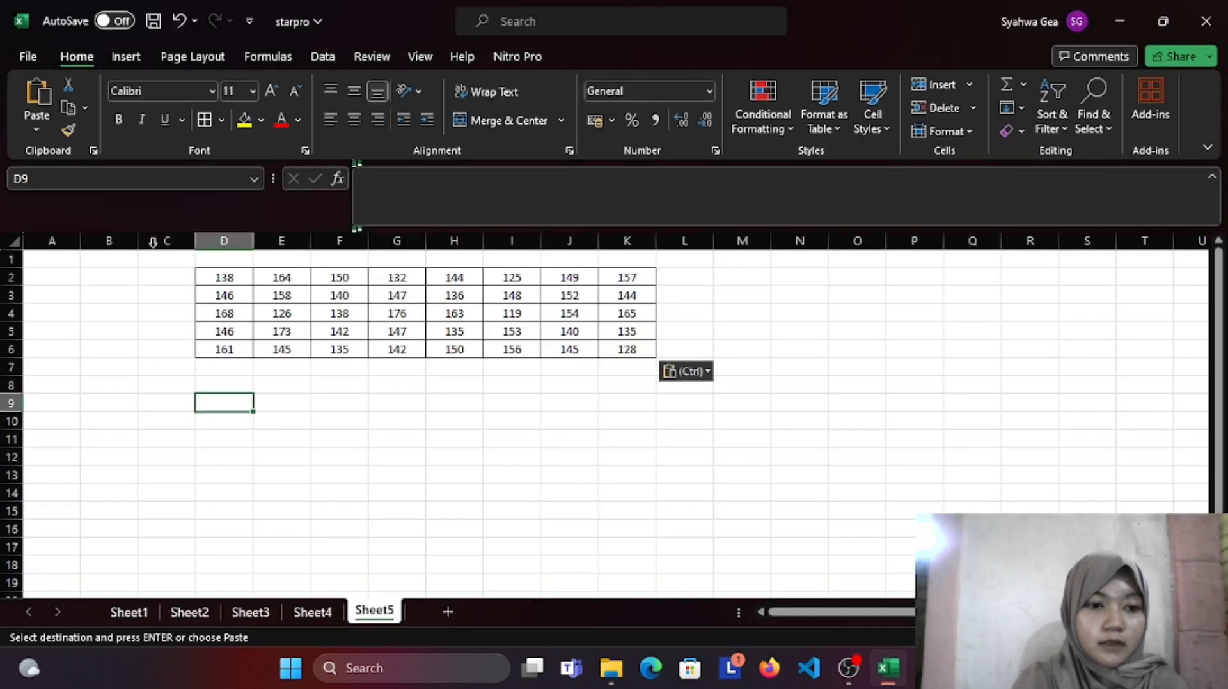
pyautogui.click(126, 279)
pyautogui.write('2.')
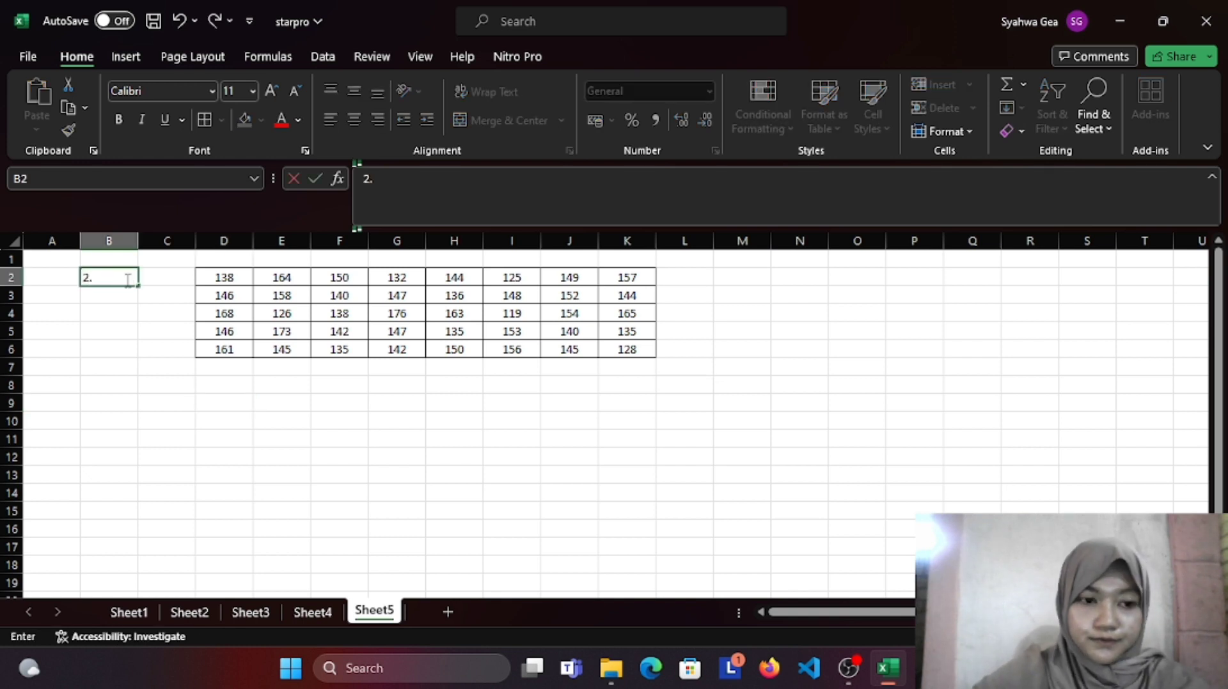
pyautogui.click(201, 408)
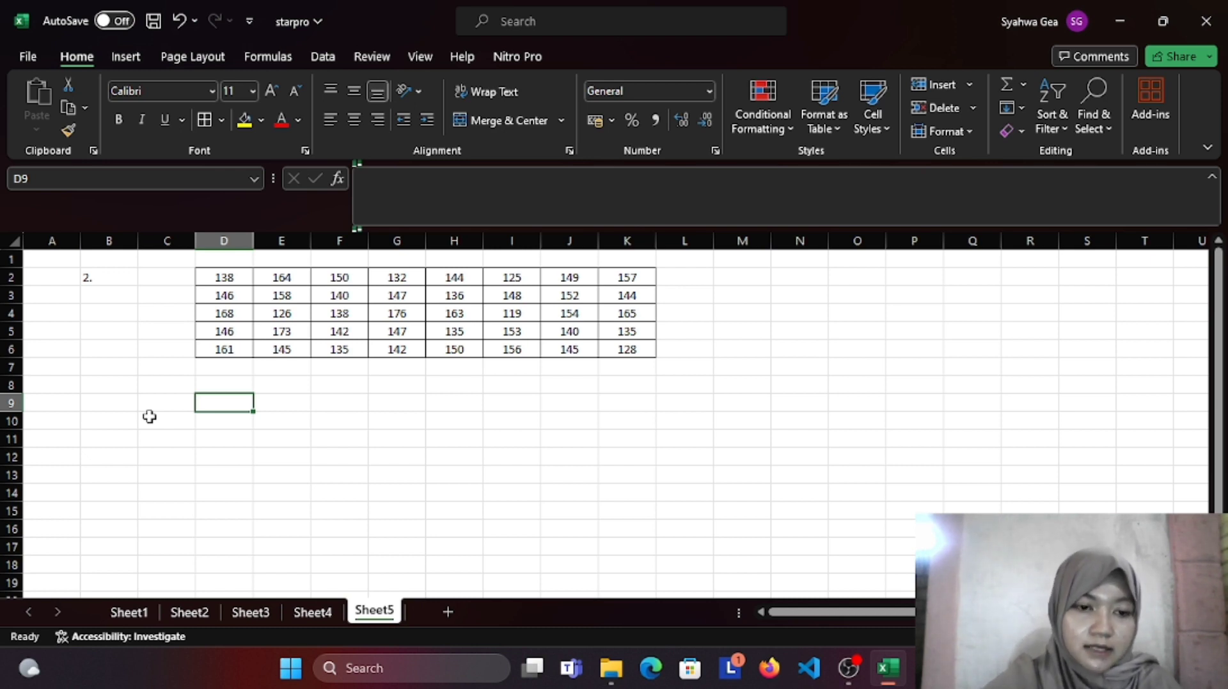
# Step: Start a single-column list in column D by copying D2:D6 to D10 and E2:E6 to D15
pyautogui.moveTo(203, 274); pyautogui.dragTo(233, 351)
pyautogui.hotkey('ctrl', 'c')
pyautogui.click(216, 420)
pyautogui.hotkey('ctrl', 'v')
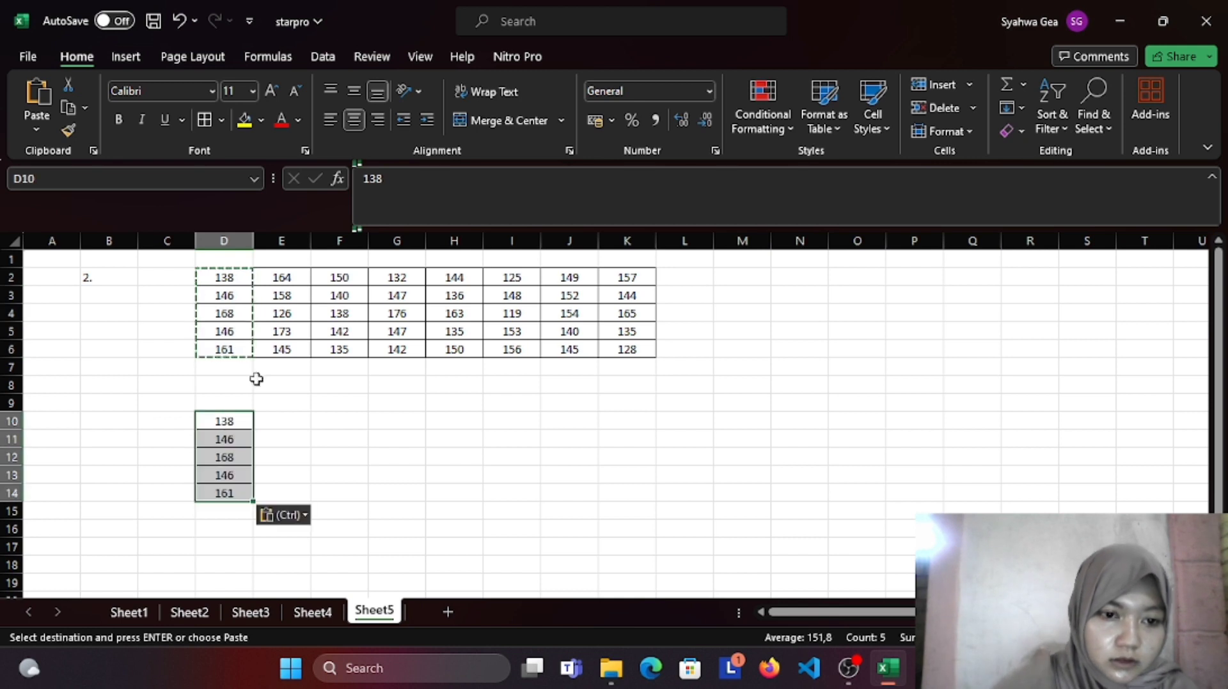
pyautogui.moveTo(265, 277); pyautogui.dragTo(285, 348)
pyautogui.hotkey('ctrl', 'c')
pyautogui.click(241, 510)
pyautogui.hotkey('ctrl', 'v')
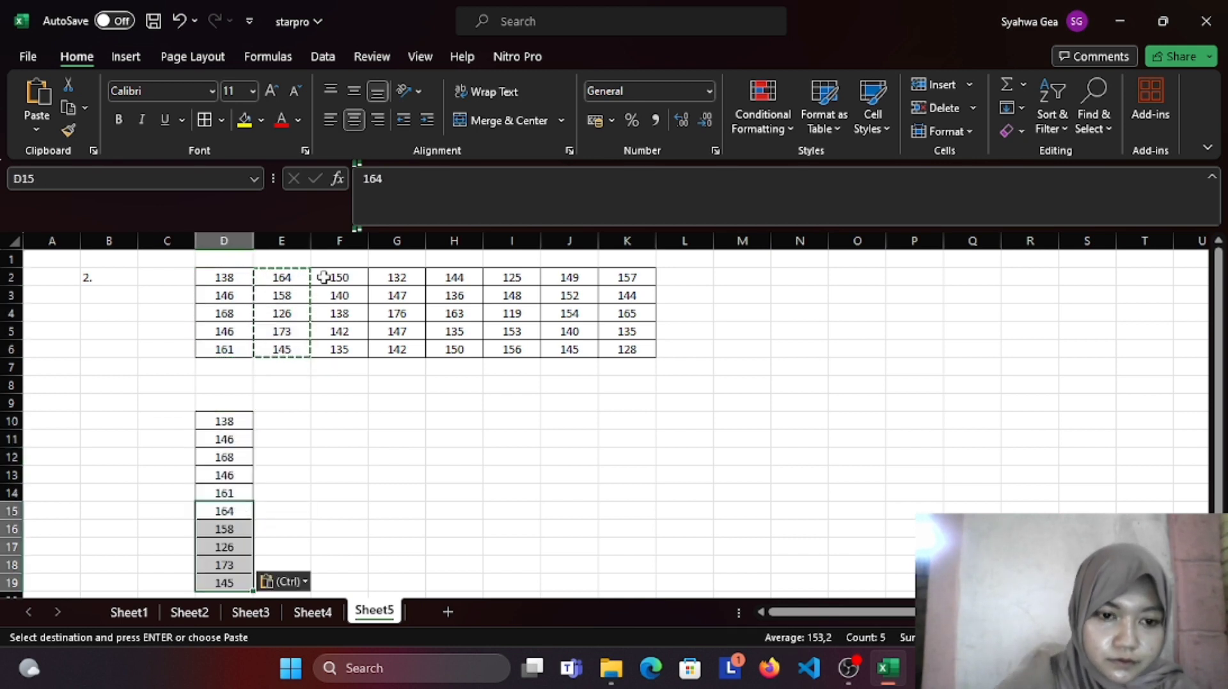
# Step: Copy the third data column, F2:F6, to the end of the list at D20
pyautogui.moveTo(323, 277); pyautogui.dragTo(337, 347)
pyautogui.hotkey('ctrl', 'c')
pyautogui.scroll(-3, 338, 347)
pyautogui.click(241, 470)
pyautogui.hotkey('ctrl', 'v')
pyautogui.scroll(3, 447, 282)
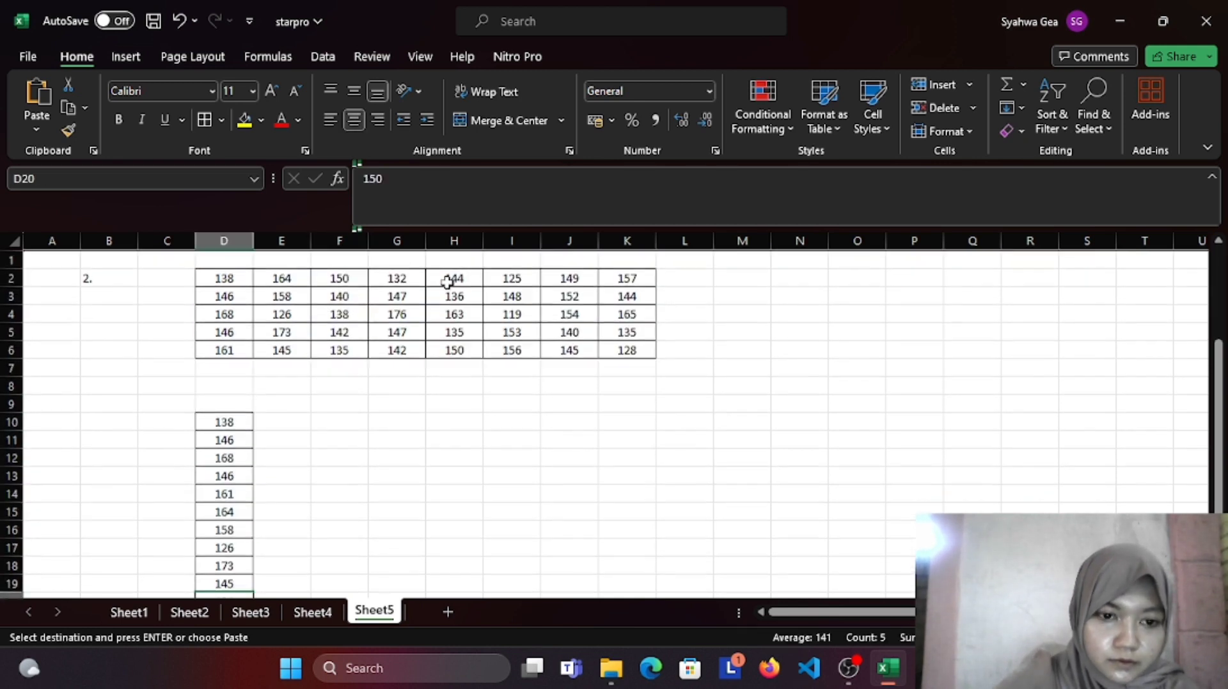
# Step: Append the values of G2:G6 to the column D list, starting at D25
pyautogui.moveTo(396, 280); pyautogui.dragTo(397, 351)
pyautogui.hotkey('ctrl', 'c')
pyautogui.scroll(-5, 397, 352)
pyautogui.click(222, 457)
pyautogui.hotkey('ctrl', 'v')
pyautogui.scroll(5, 222, 458)
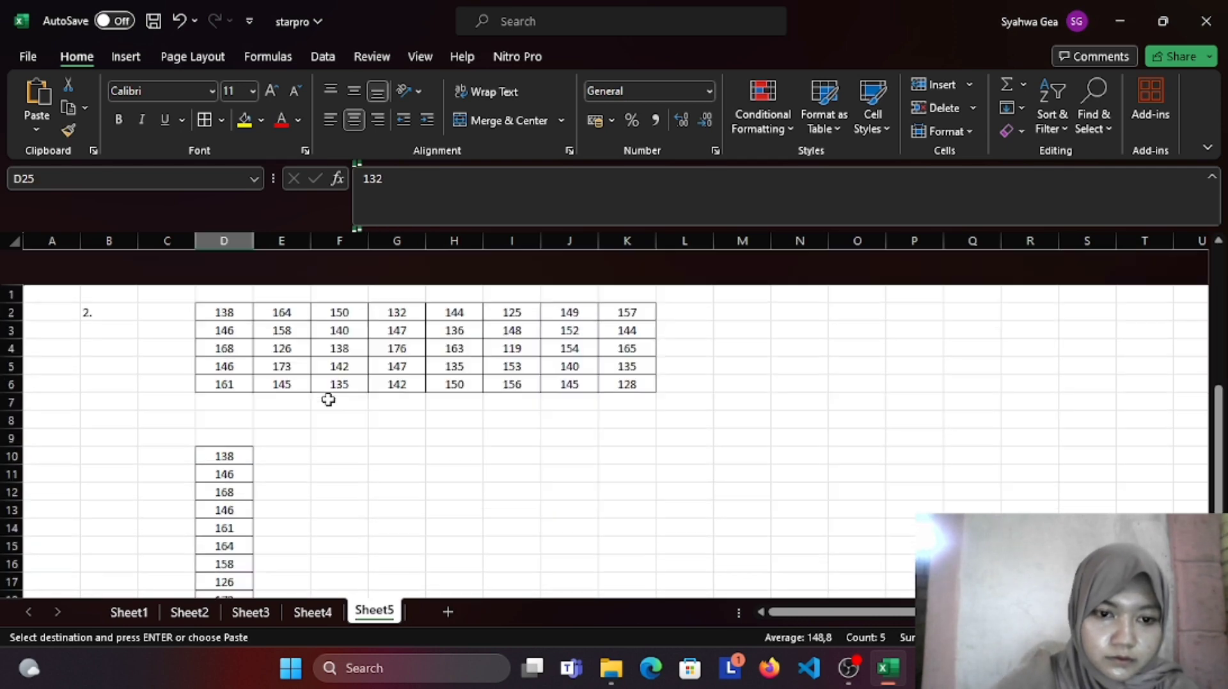
# Step: Append the values of H2:H6 to the column D list, starting at D30
pyautogui.moveTo(452, 277); pyautogui.dragTo(452, 348)
pyautogui.hotkey('ctrl', 'c')
pyautogui.scroll(-5, 497, 370)
pyautogui.click(228, 509)
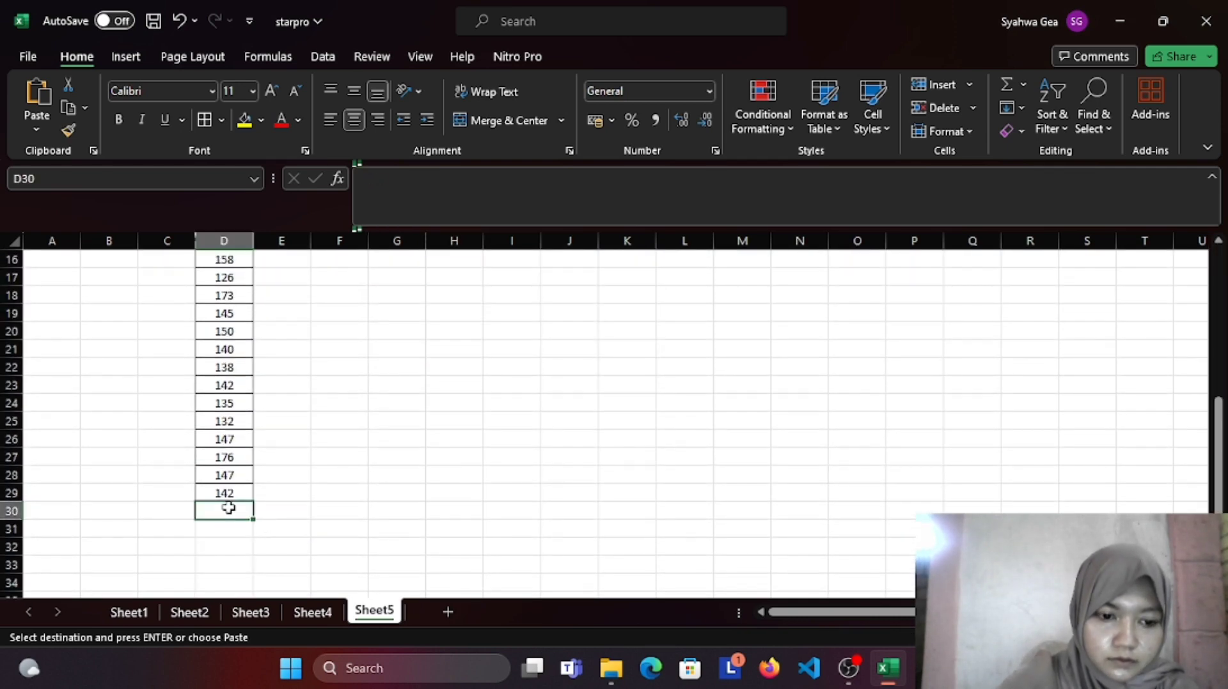
pyautogui.hotkey('ctrl', 'v')
pyautogui.scroll(5, 356, 456)
# Step: Append the values of I2:I6 to the column D list, starting at D35
pyautogui.moveTo(505, 276); pyautogui.dragTo(523, 347)
pyautogui.hotkey('ctrl', 'c')
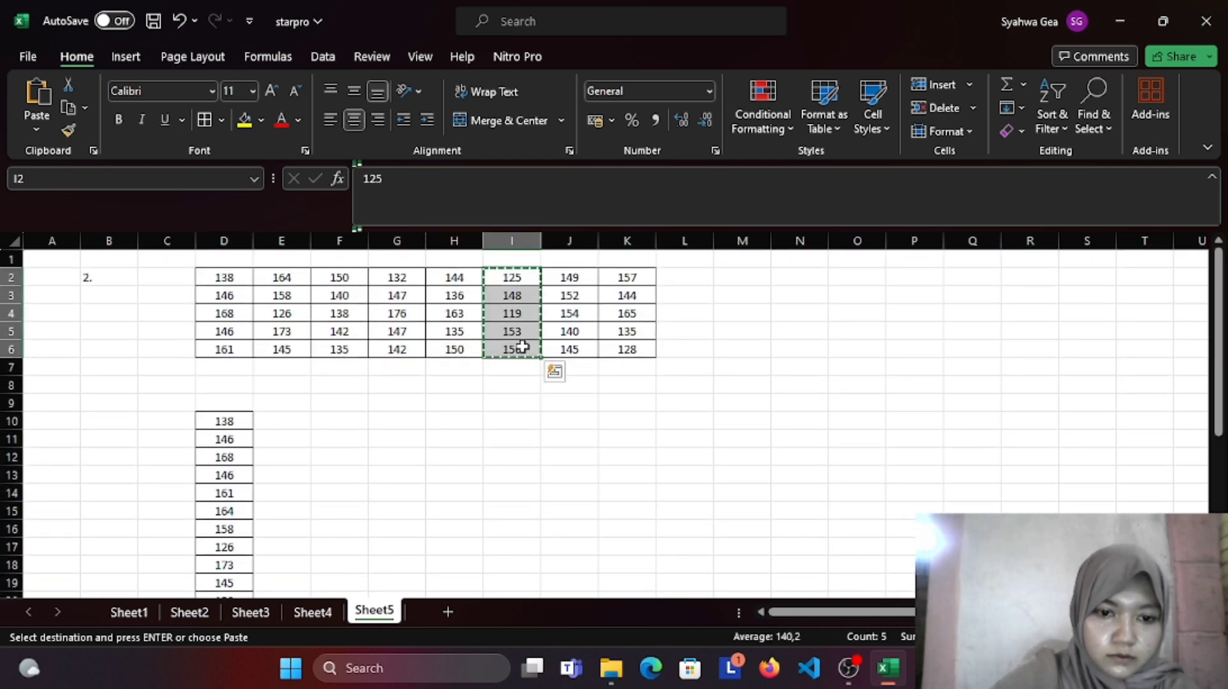
pyautogui.scroll(-5, 471, 546)
pyautogui.click(240, 477)
pyautogui.hotkey('ctrl', 'v')
pyautogui.scroll(5, 422, 454)
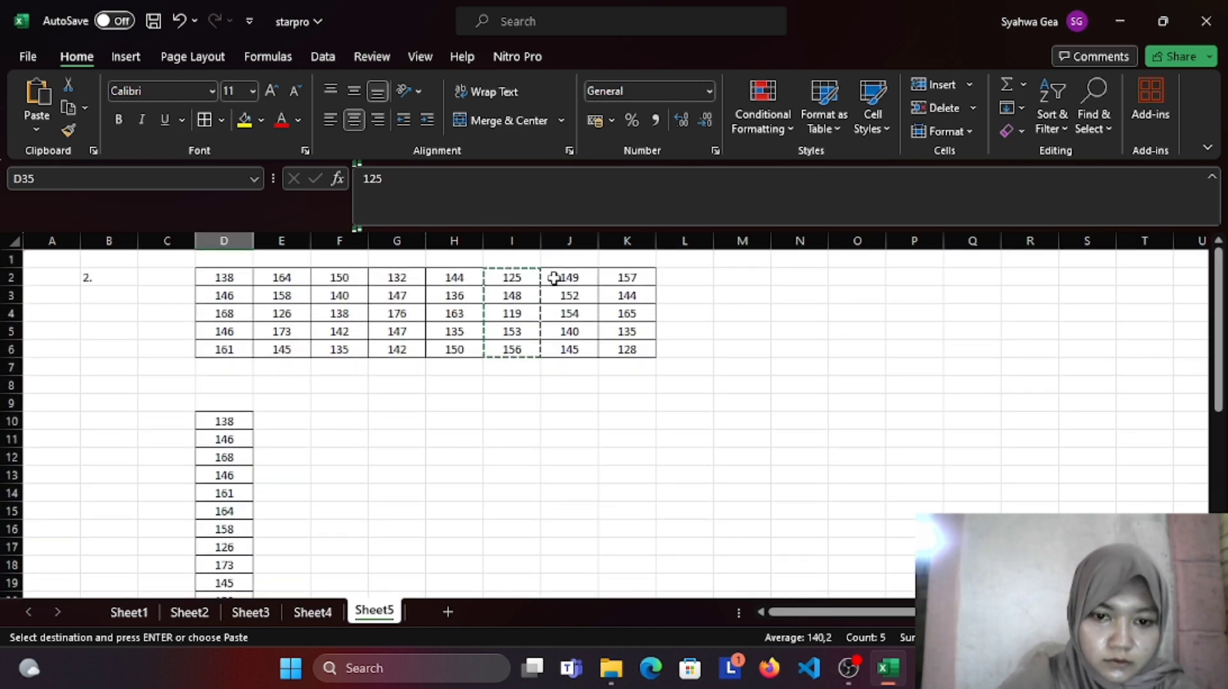
# Step: Try to append J2:J6 at D40, and undo the last paste in the column D list
pyautogui.moveTo(554, 277); pyautogui.dragTo(576, 348)
pyautogui.hotkey('ctrl', 'c')
pyautogui.scroll(-10, 305, 509)
pyautogui.click(227, 385)
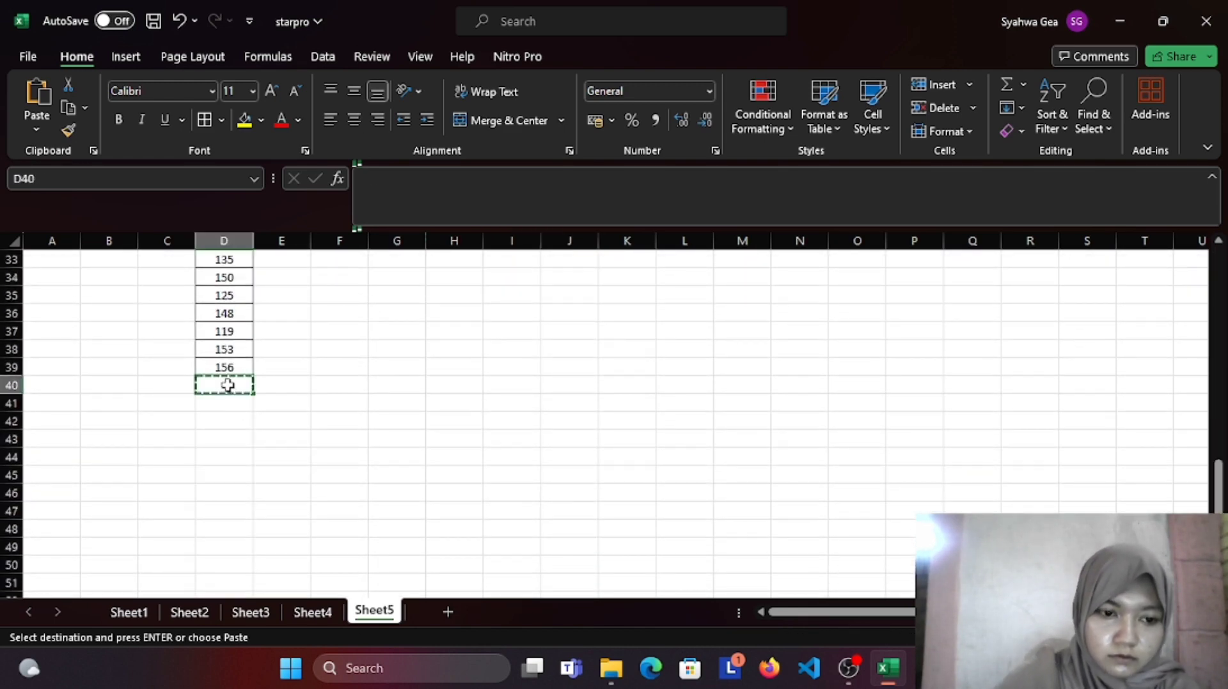
pyautogui.hotkey('ctrl', 'z')
pyautogui.click(329, 385)
pyautogui.scroll(10, 562, 328)
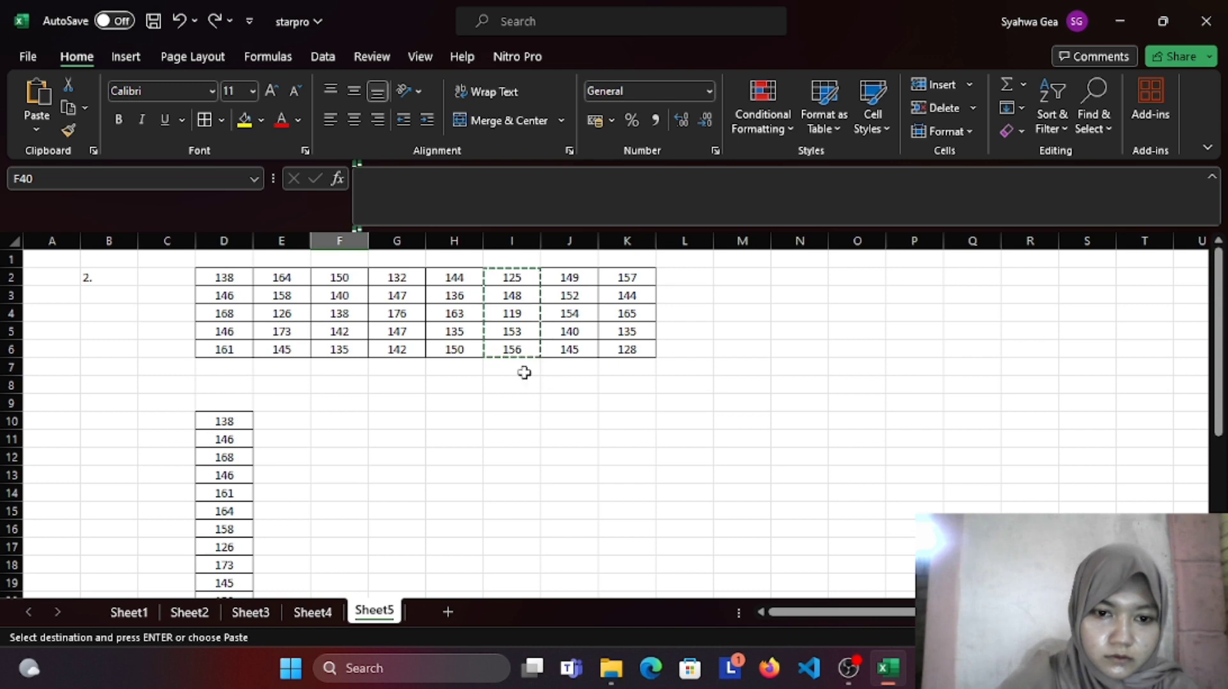
# Step: Copy I2:I6 again and paste it into the column D list at D35
pyautogui.moveTo(510, 279); pyautogui.dragTo(512, 349)
pyautogui.hotkey('ctrl', 'c')
pyautogui.scroll(-8, 430, 512)
pyautogui.click(217, 424)
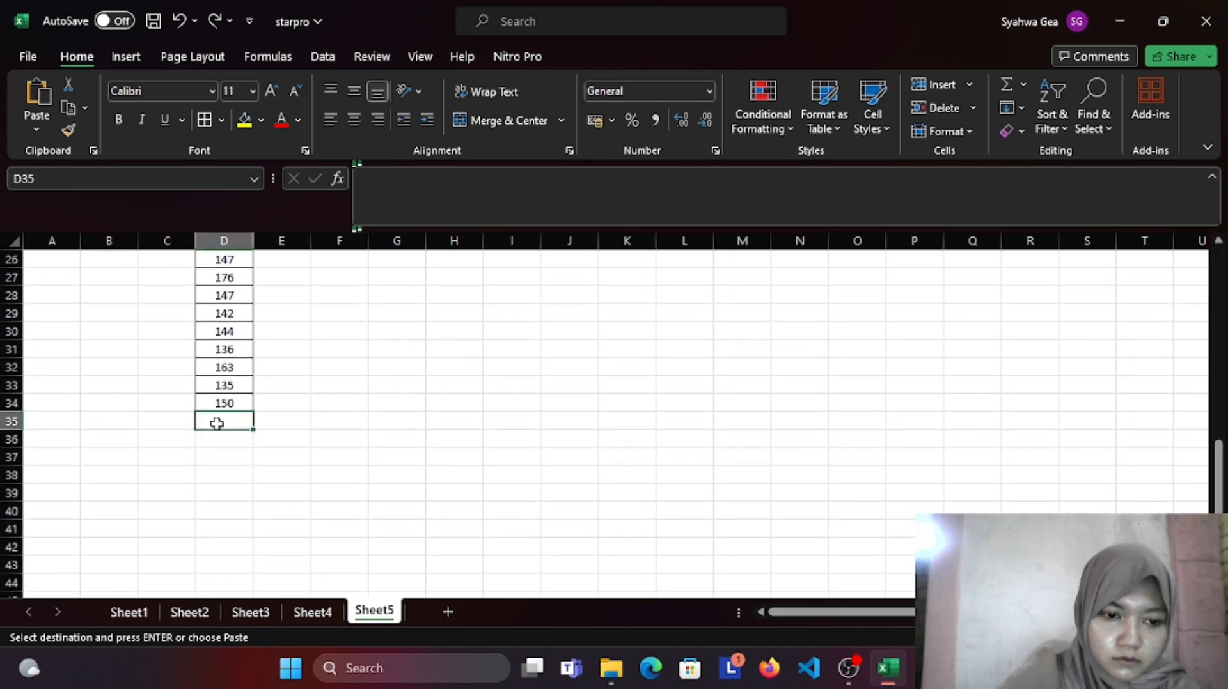
pyautogui.hotkey('ctrl', 'v')
pyautogui.scroll(9, 332, 412)
# Step: Append the values of J2:J6 to the column D list, starting at D40
pyautogui.moveTo(563, 282); pyautogui.dragTo(568, 350)
pyautogui.scroll(-12, 559, 467)
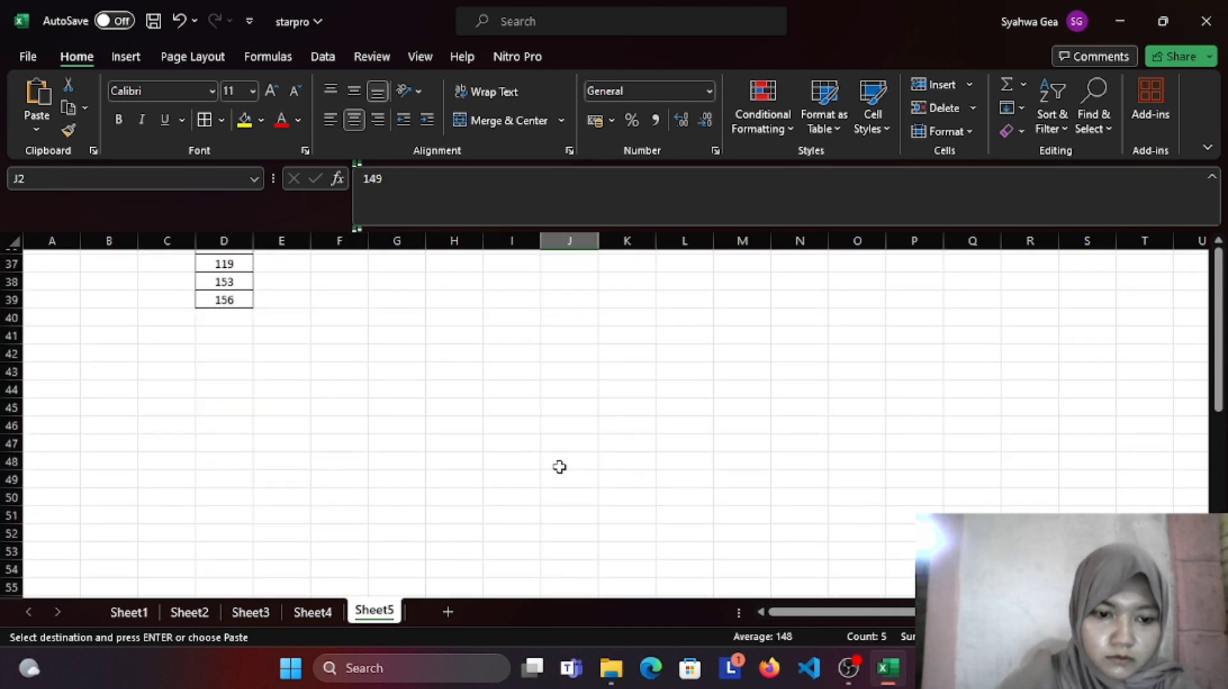
pyautogui.click(225, 318)
pyautogui.hotkey('ctrl', 'v')
pyautogui.scroll(12, 398, 343)
# Step: Complete the column D list by copying K2:K6 to D45
pyautogui.moveTo(609, 277); pyautogui.dragTo(635, 349)
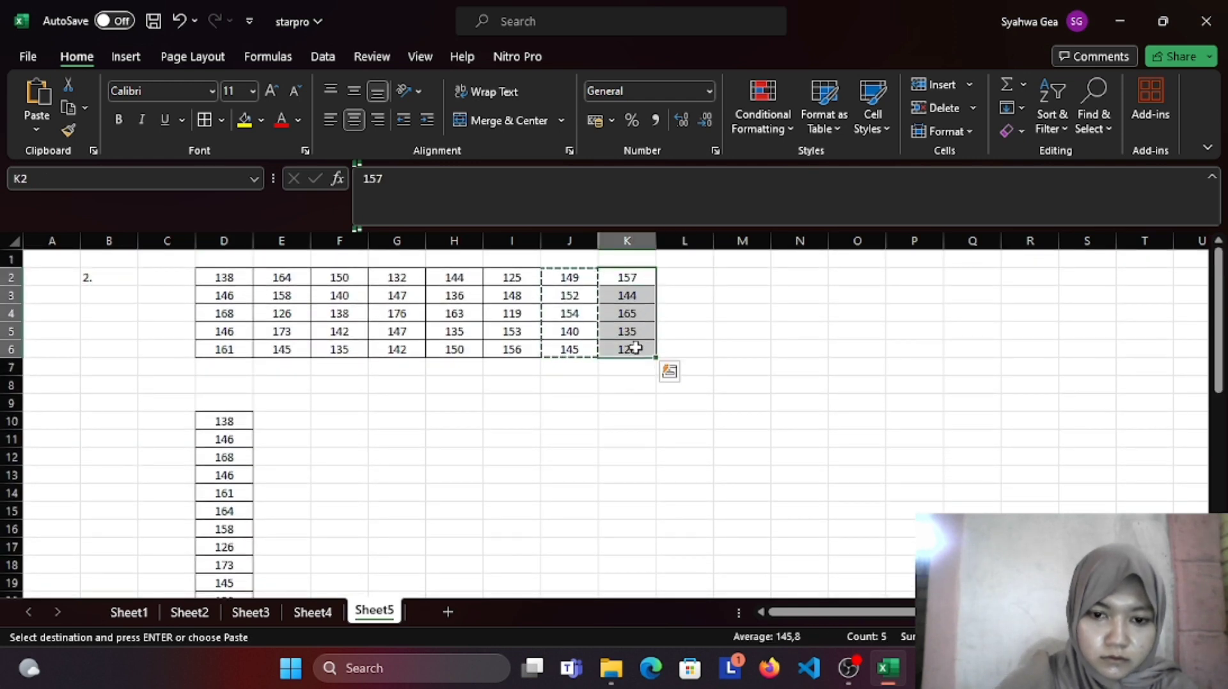
pyautogui.hotkey('ctrl', 'c')
pyautogui.scroll(-13, 425, 472)
pyautogui.click(224, 365)
pyautogui.hotkey('ctrl', 'v')
pyautogui.click(370, 397)
# Step: Duplicate the full list D10:D49 into column F, starting at F10
pyautogui.scroll(12, 371, 398)
pyautogui.click(325, 365)
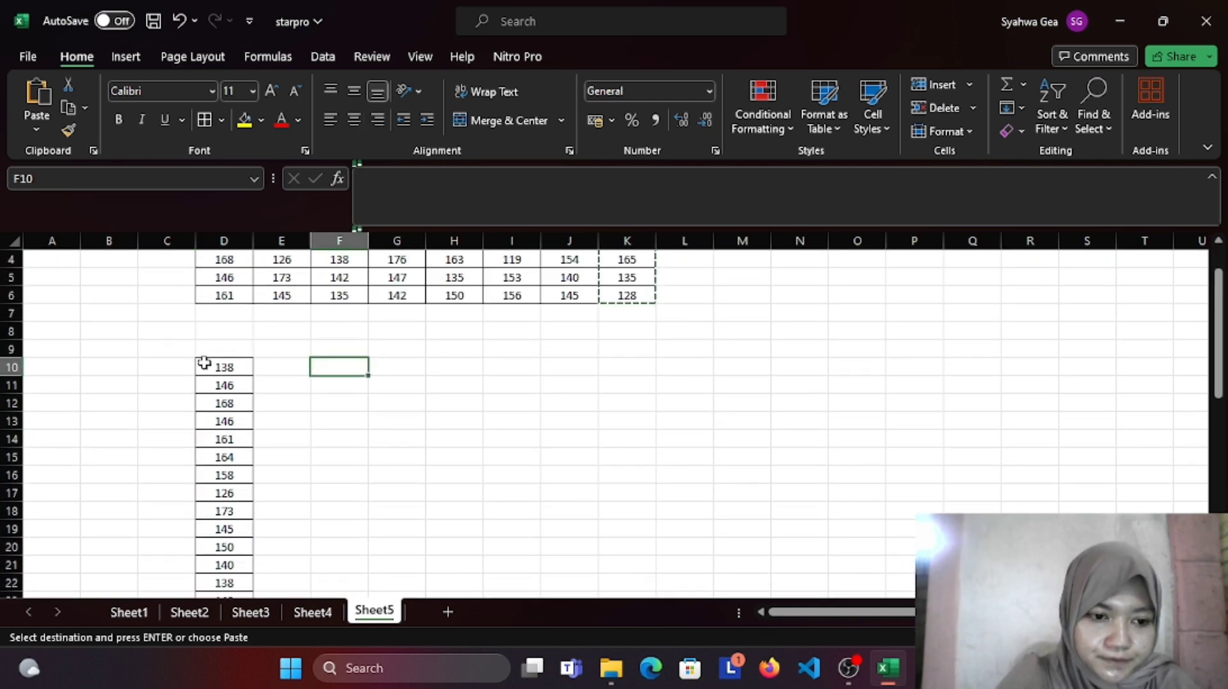
pyautogui.moveTo(204, 363); pyautogui.dragTo(224, 450)
pyautogui.hotkey('ctrl', 'v')
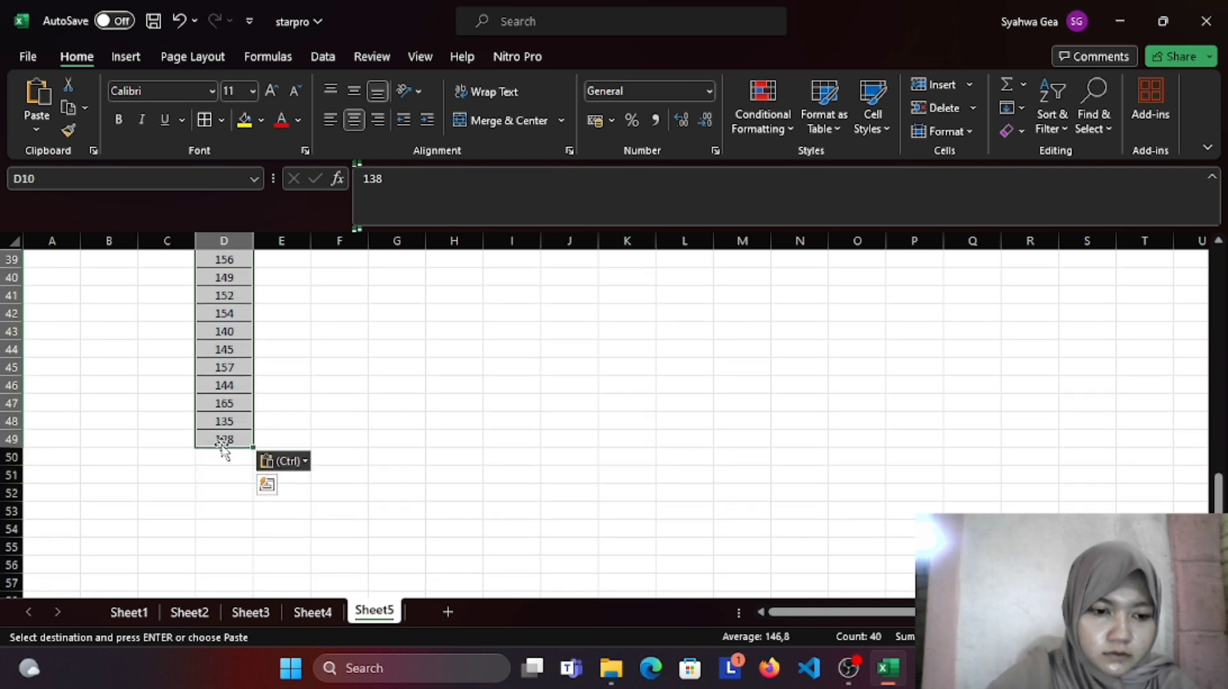
pyautogui.hotkey('ctrl', 'c')
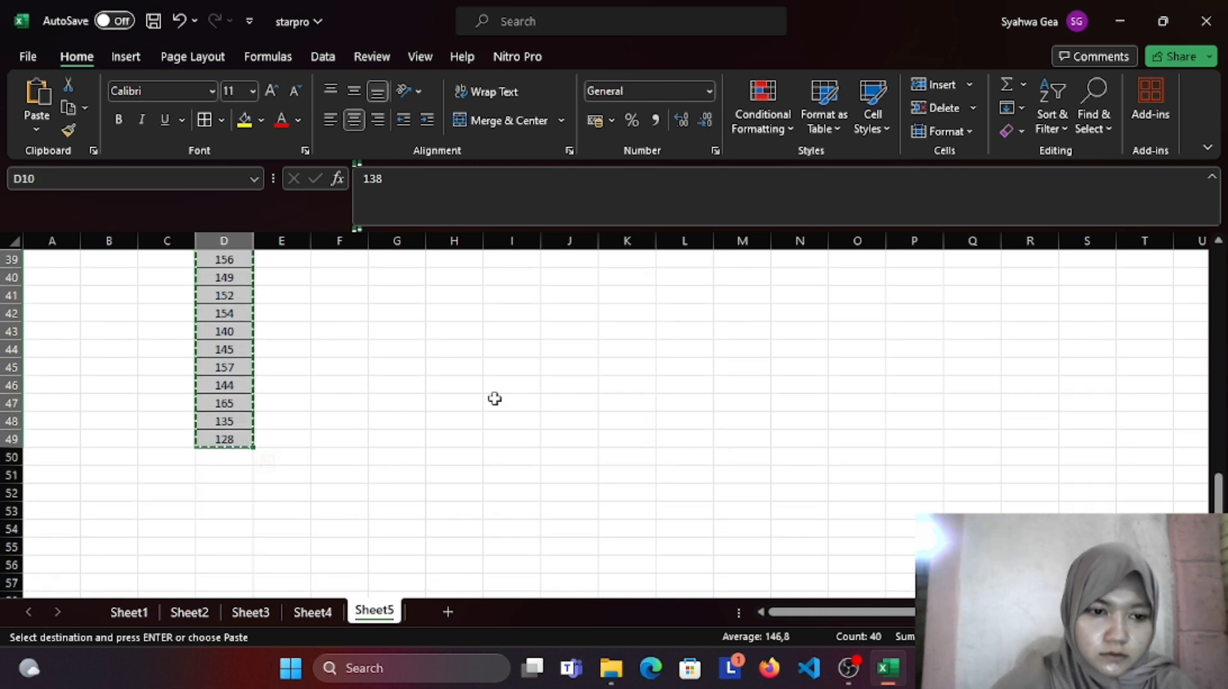
pyautogui.scroll(10, 494, 398)
pyautogui.scroll(2, 495, 398)
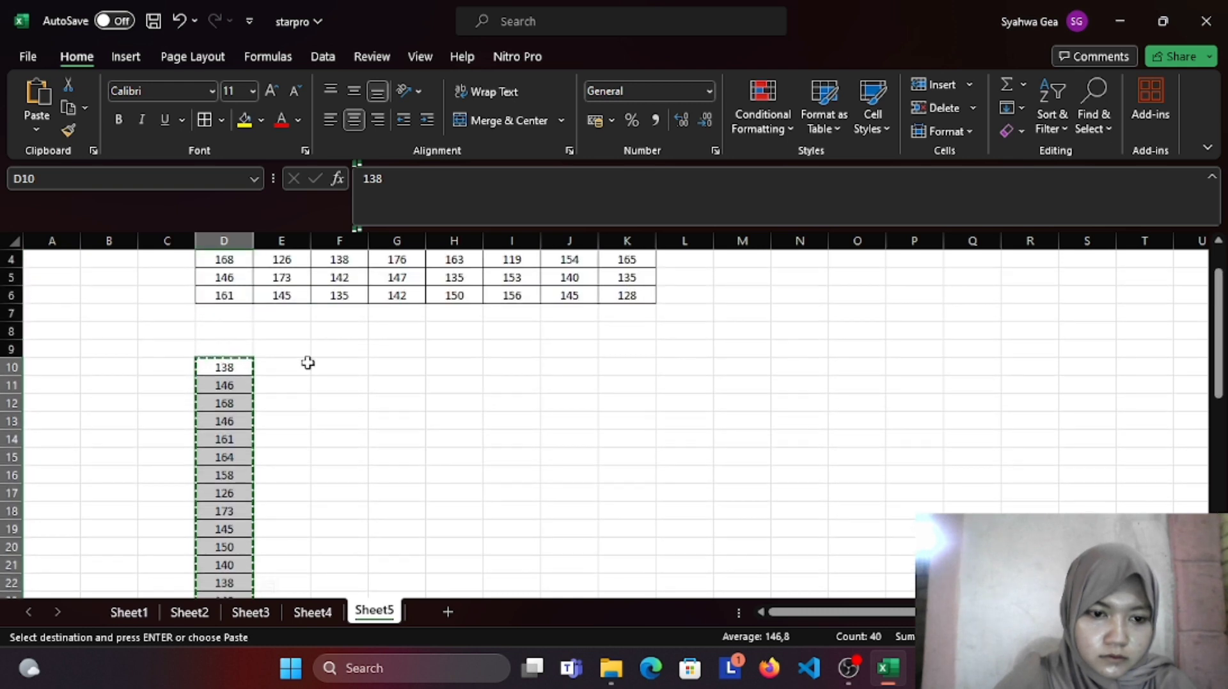
pyautogui.click(318, 369)
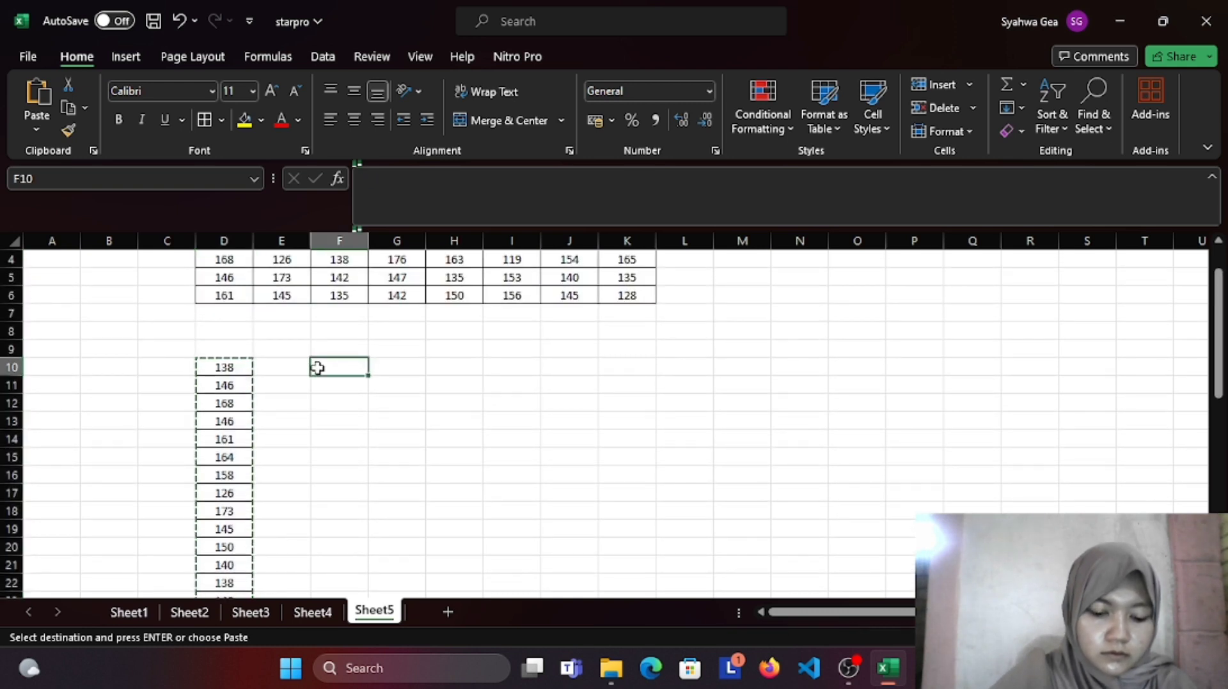
pyautogui.hotkey('ctrl', 'v')
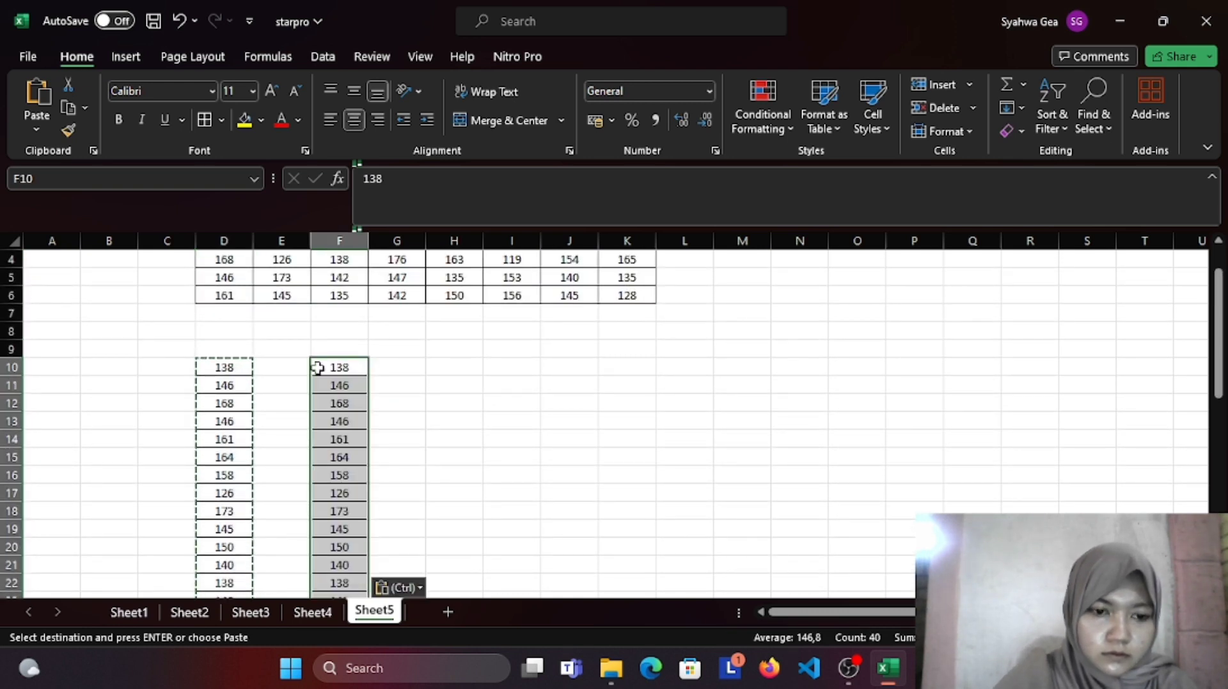
# Step: Sort the copied list in F10:F49 from smallest to largest
pyautogui.click(1048, 90)
pyautogui.click(1085, 154)
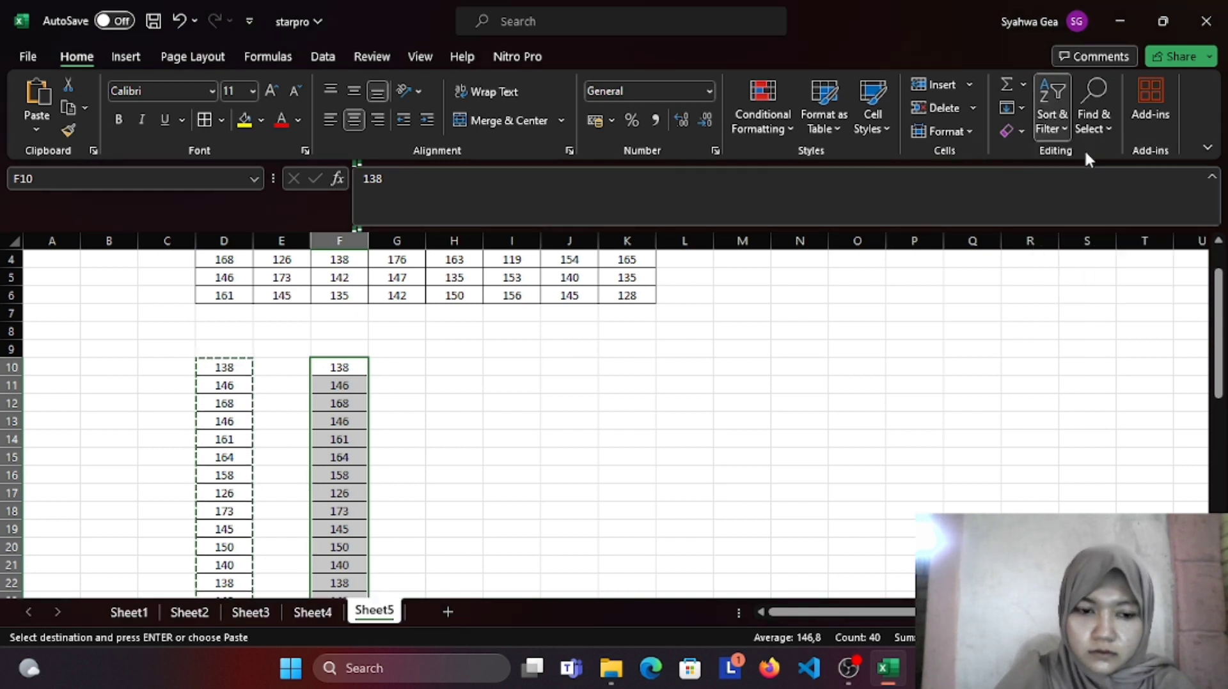
pyautogui.click(526, 417)
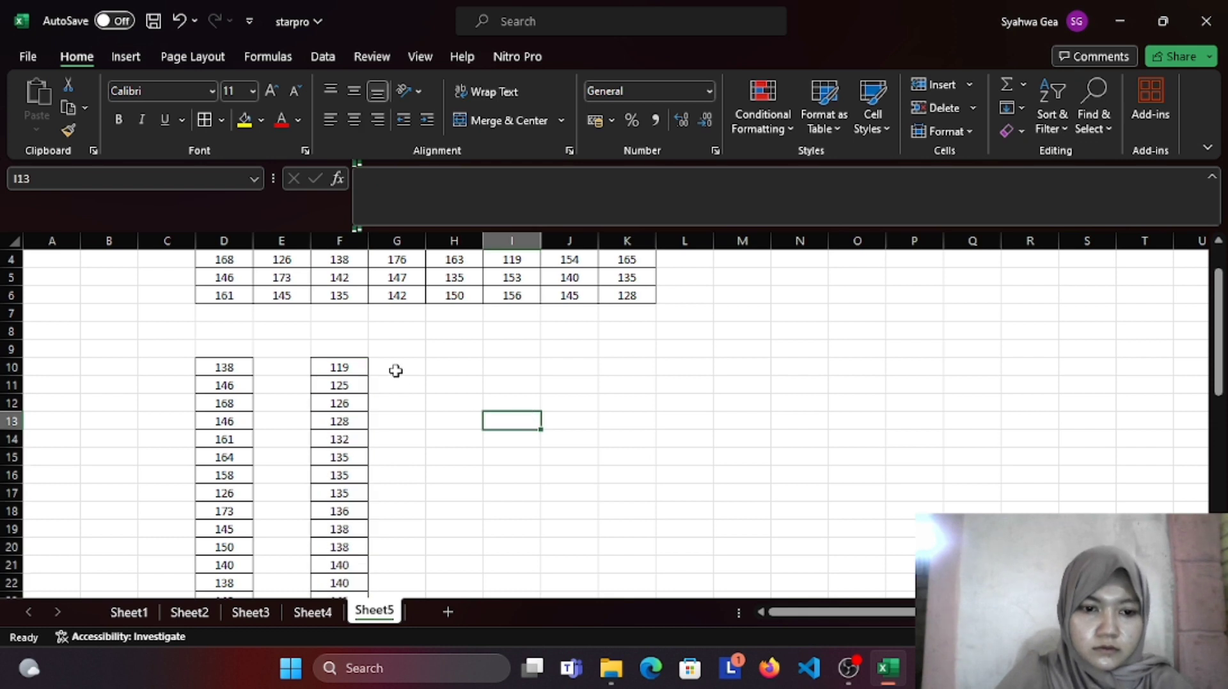
# Step: Enter the label "nilai r" in H9
pyautogui.click(466, 349)
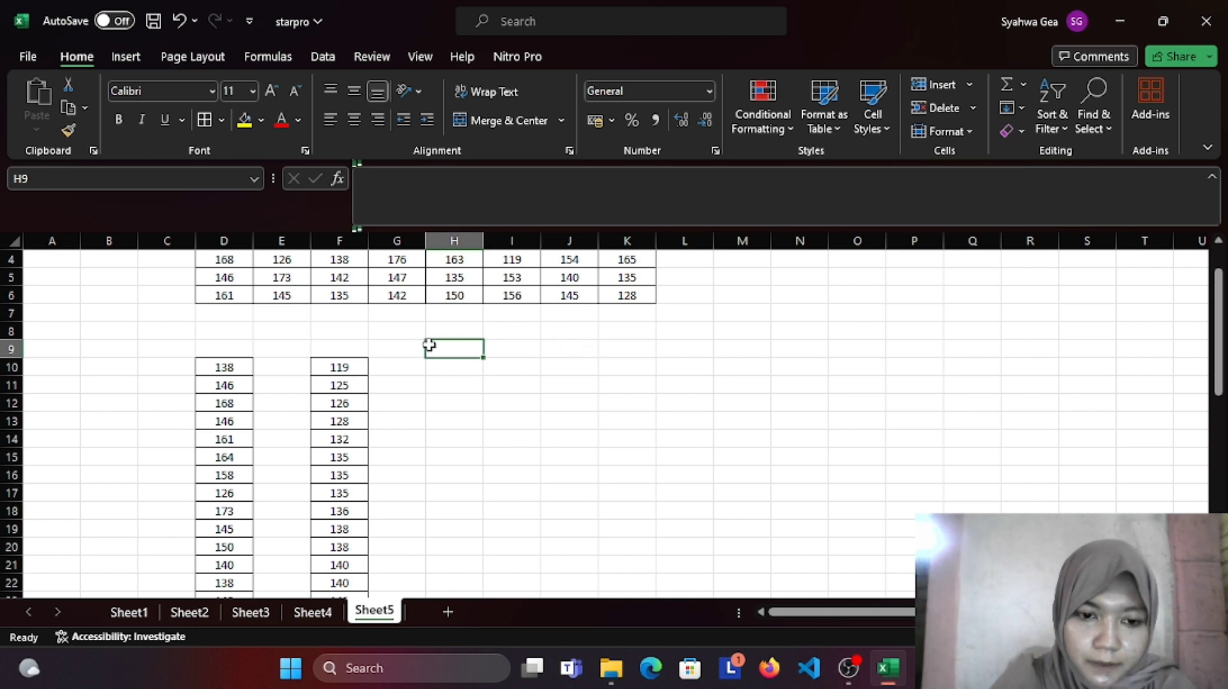
pyautogui.write('nilai')
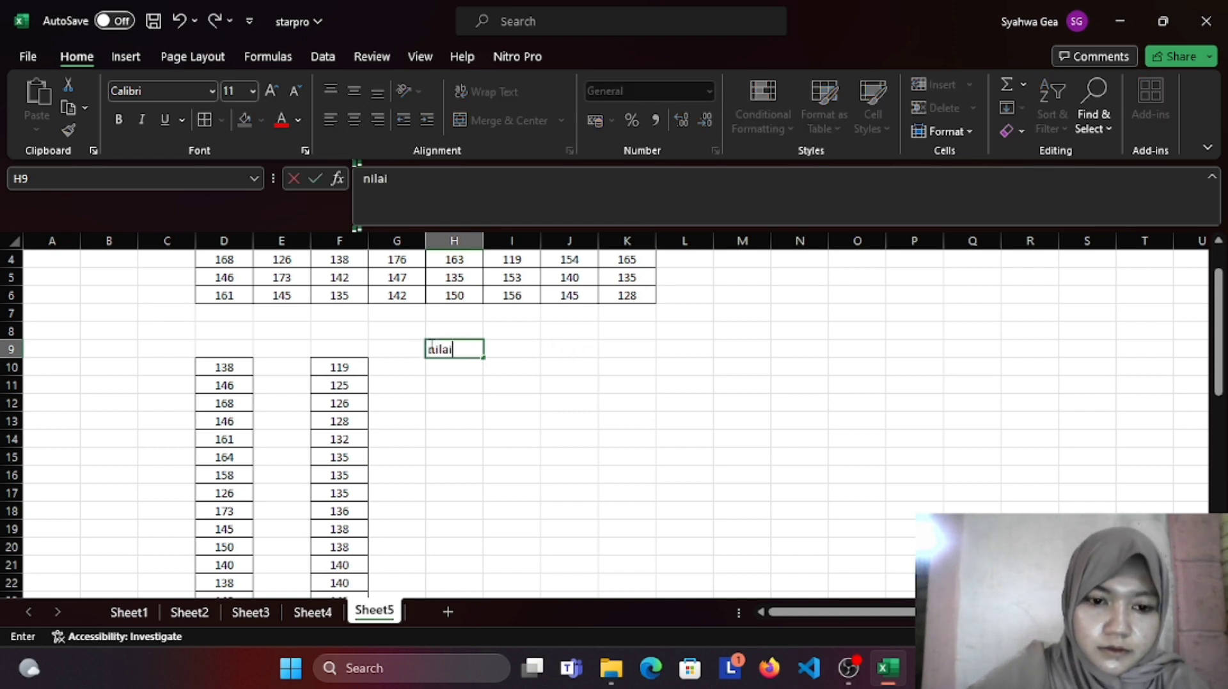
pyautogui.write(' r')
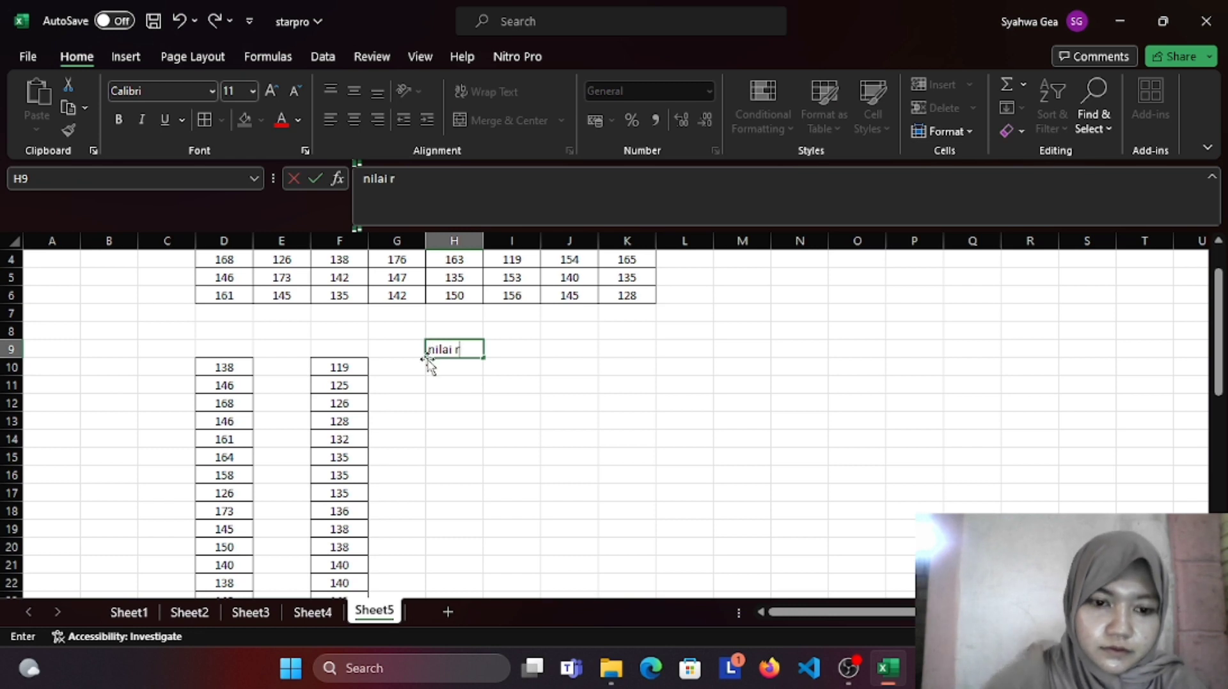
pyautogui.click(436, 371)
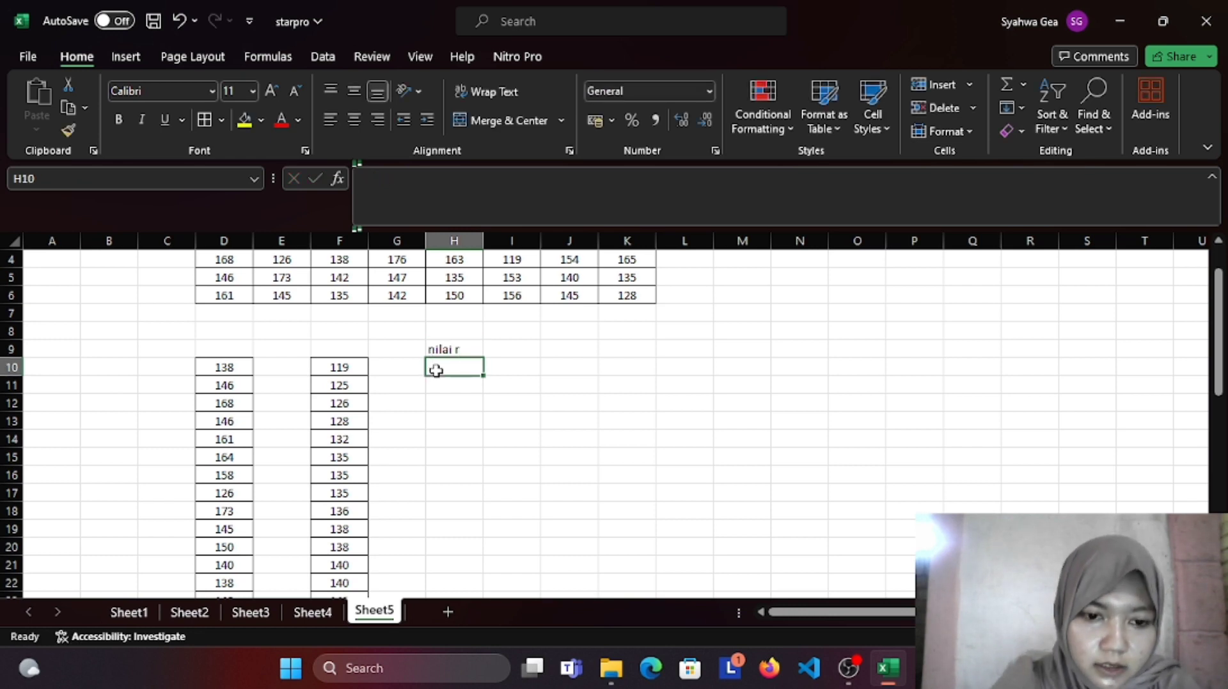
# Step: Calculate the range in H10 by subtracting the smallest sorted value from the largest with the formula =F49-F10
pyautogui.write('=')
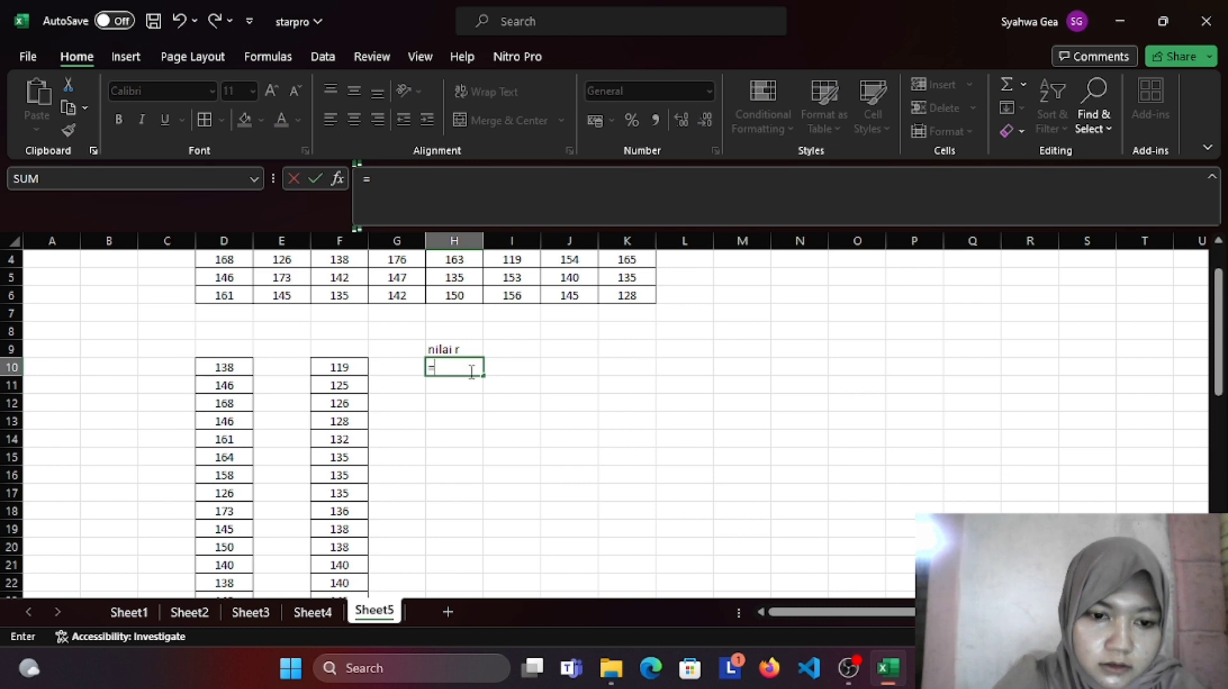
pyautogui.scroll(-9, 430, 416)
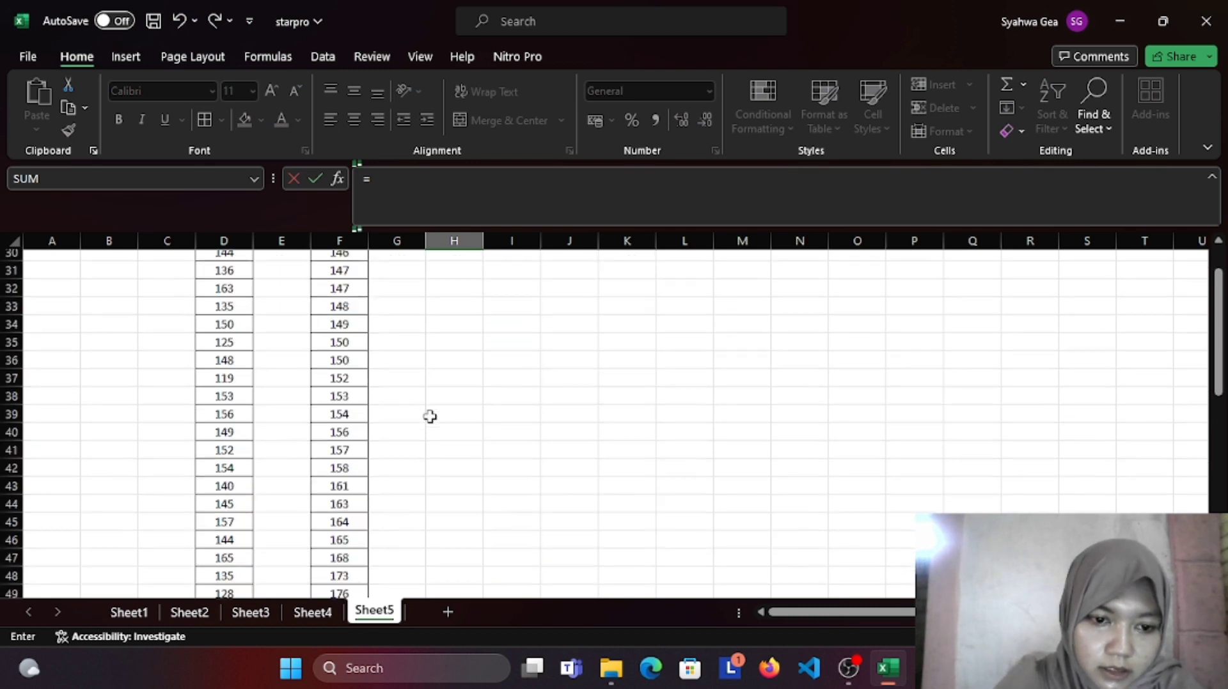
pyautogui.scroll(-5, 430, 416)
pyautogui.scroll(2, 430, 416)
pyautogui.click(354, 421)
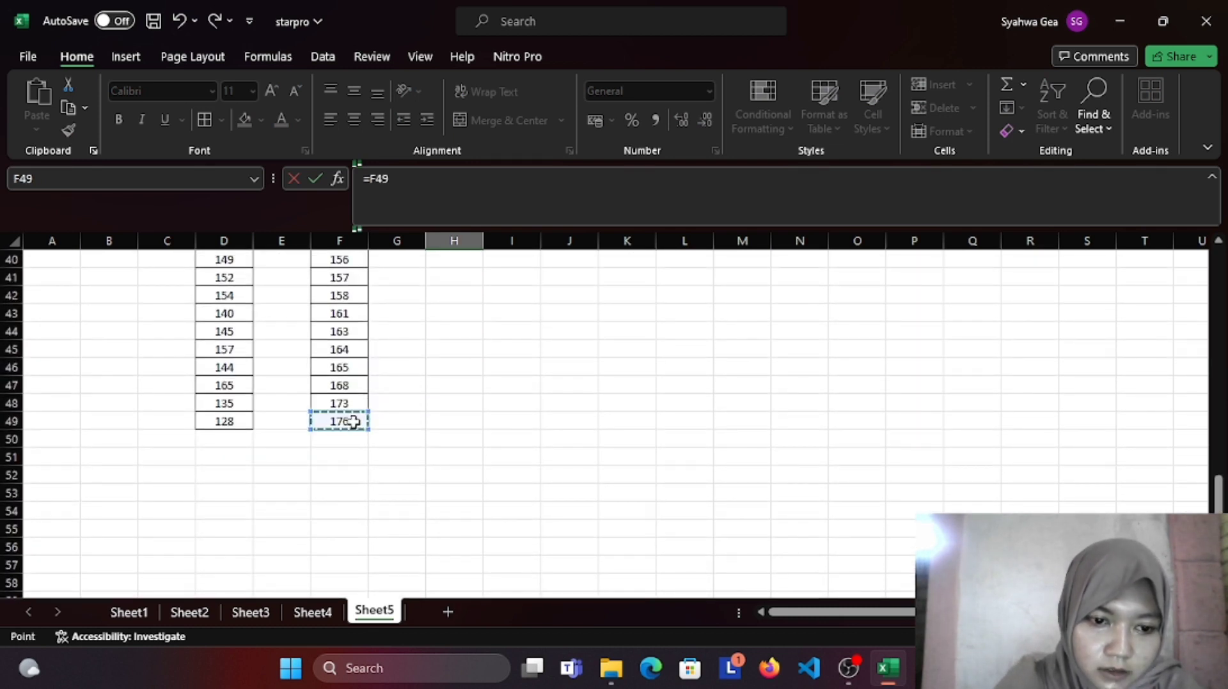
pyautogui.write('-')
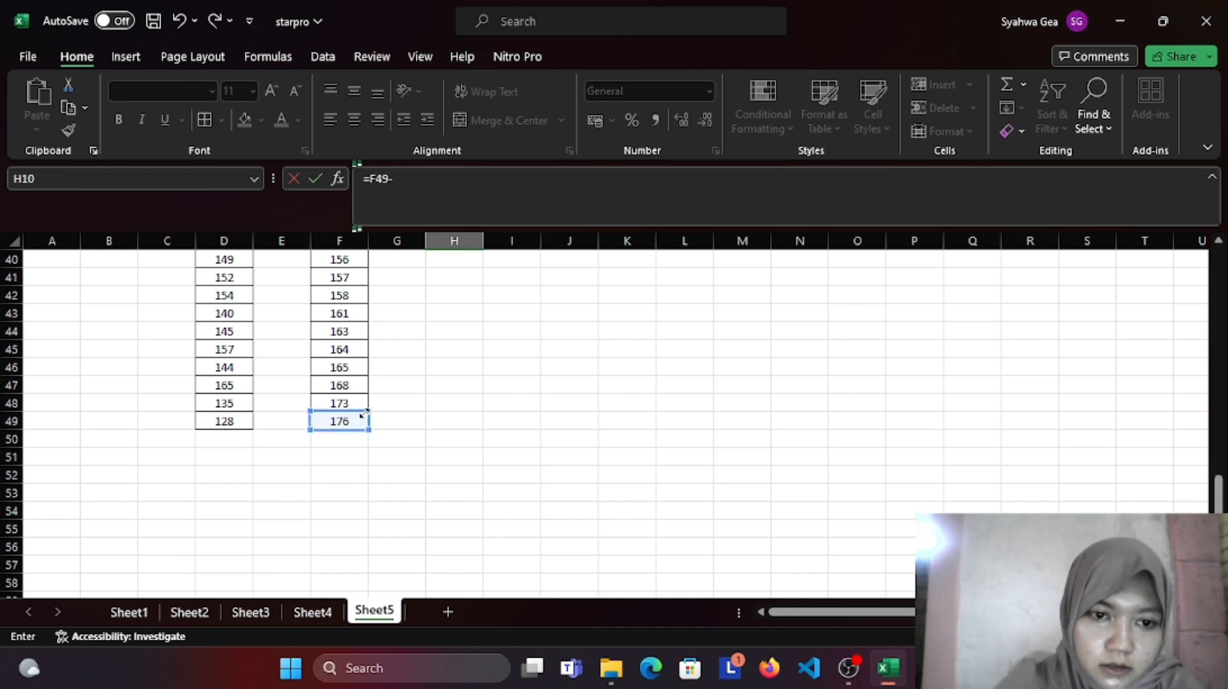
pyautogui.scroll(13, 362, 416)
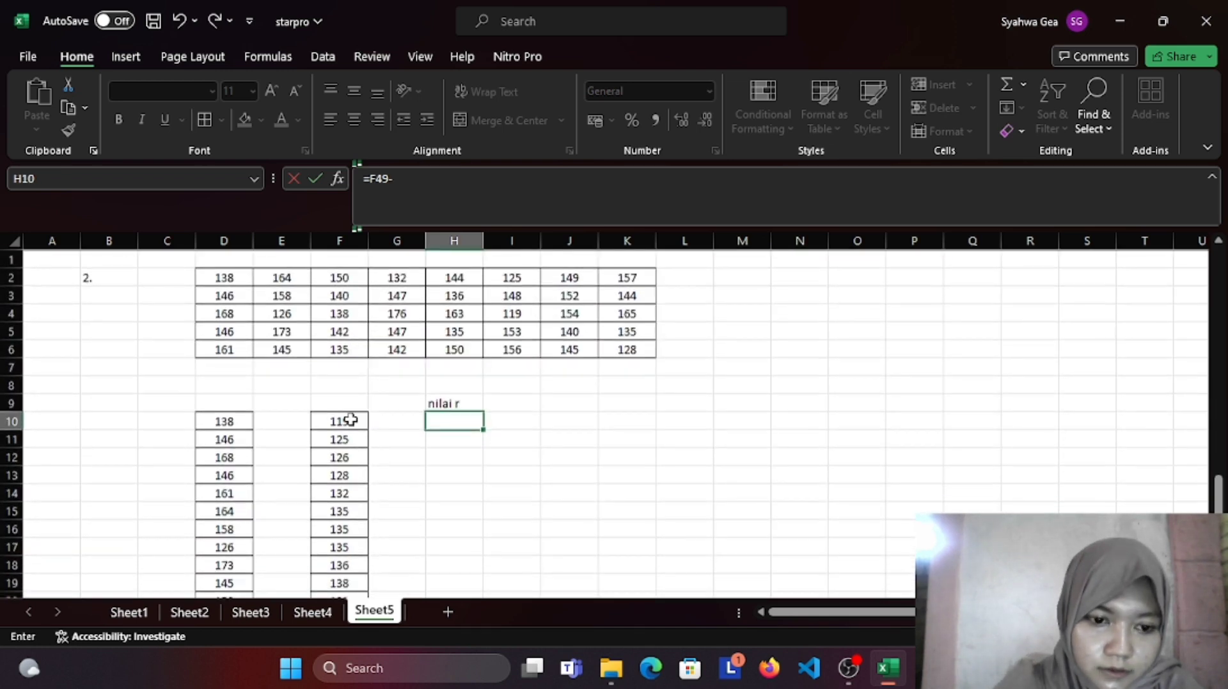
pyautogui.click(351, 419)
pyautogui.press('Return')
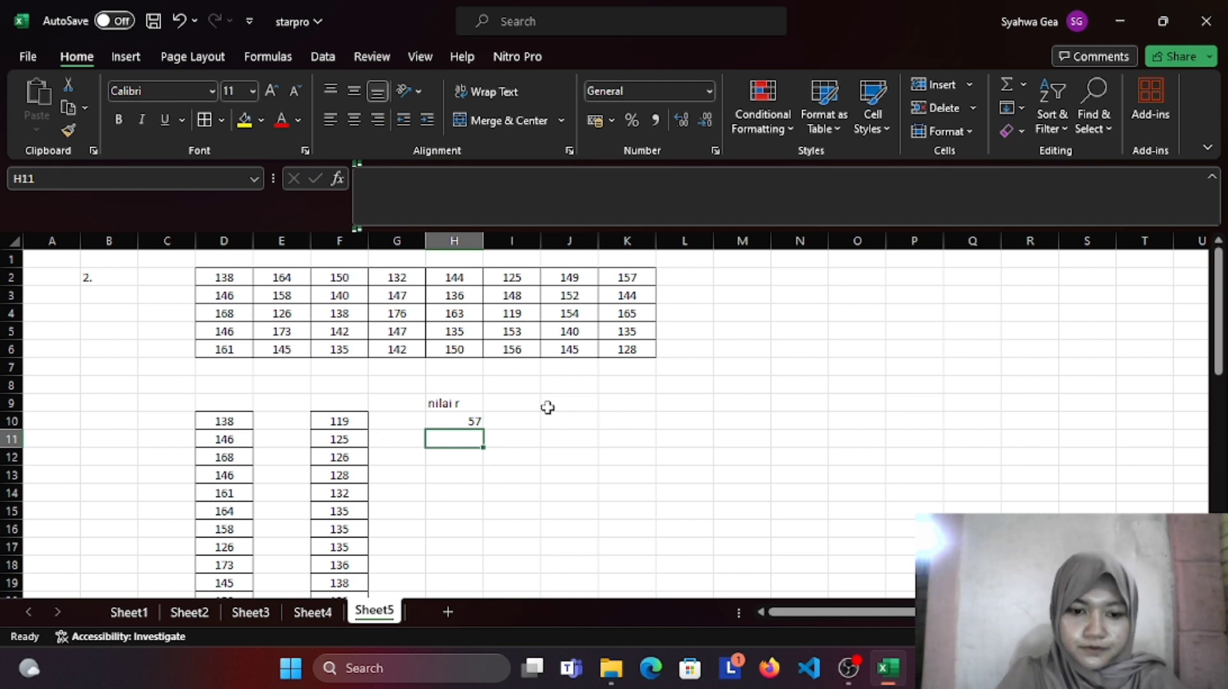
pyautogui.click(528, 403)
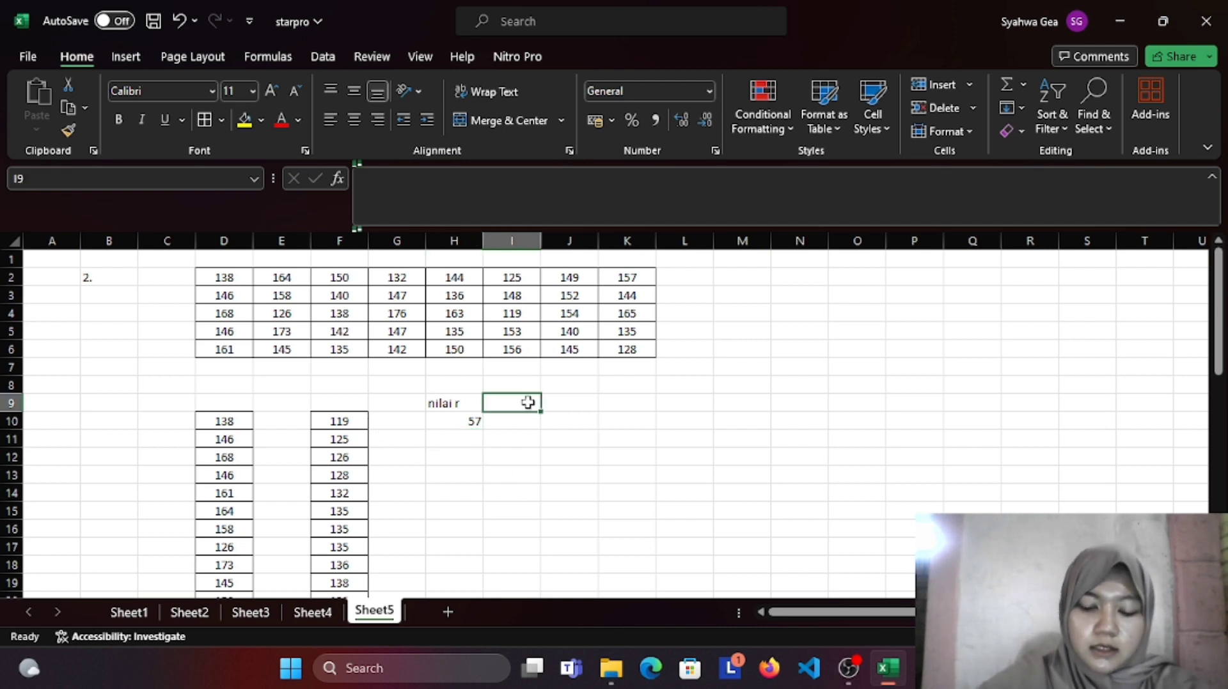
# Step: Enter the label "nilai k" in I9
pyautogui.write('nilai')
pyautogui.hotkey('ctrl', 'Return')
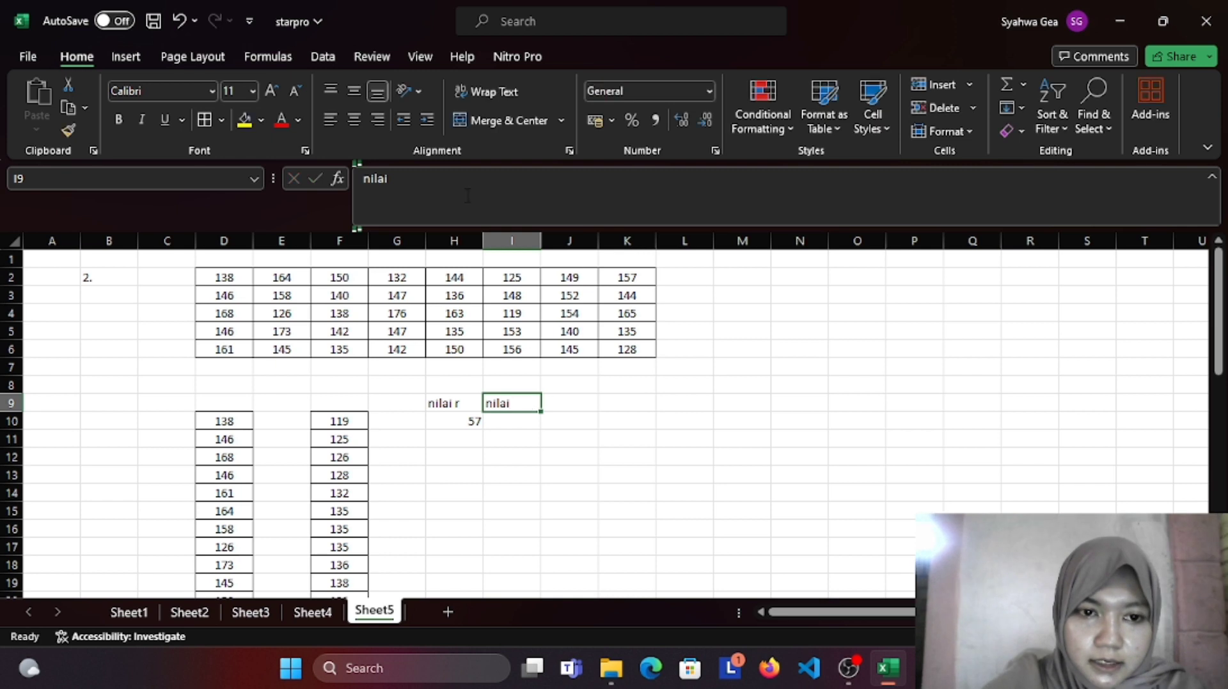
pyautogui.click(410, 183)
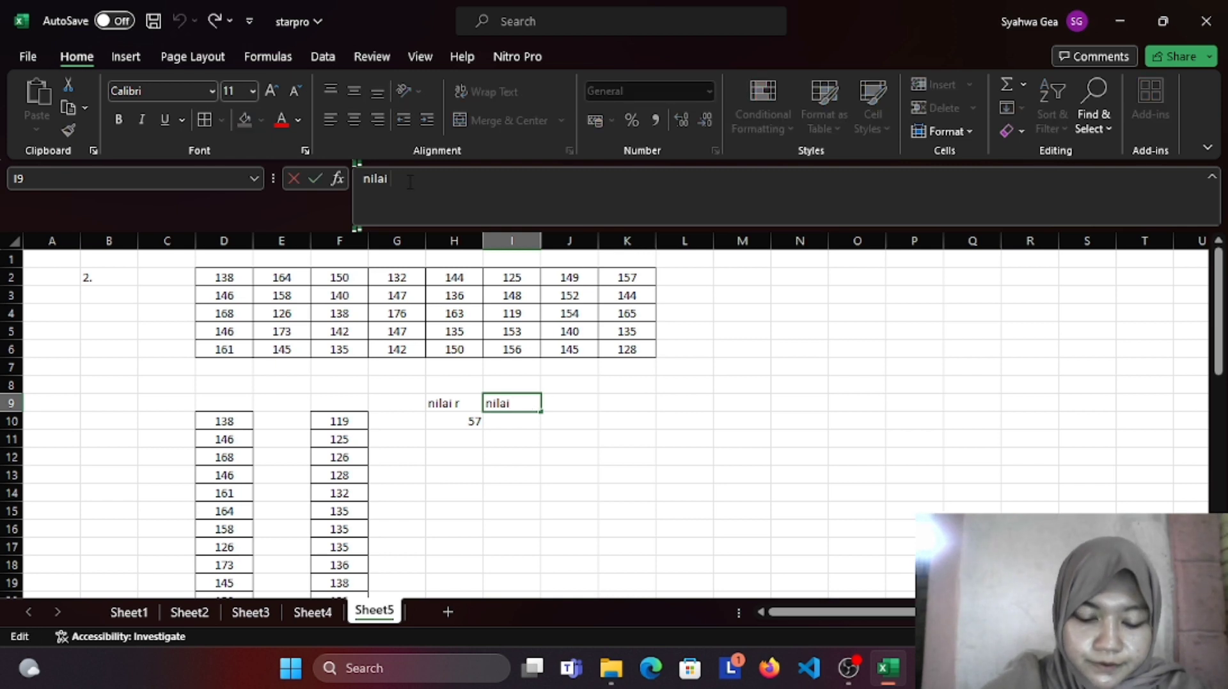
pyautogui.write('k')
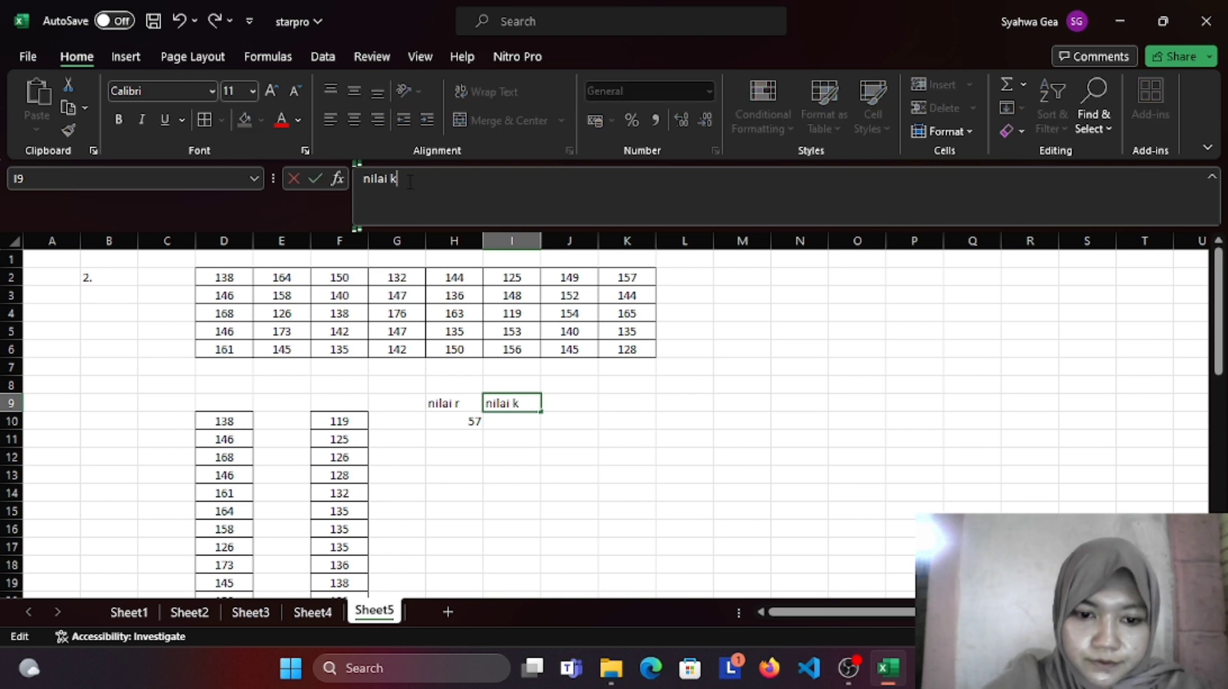
pyautogui.click(577, 437)
# Step: Calculate the k value in I10 with the formula =(1) + 3,3*(LOG(40,1)) and enter its rounded value 6 in I11
pyautogui.click(511, 420)
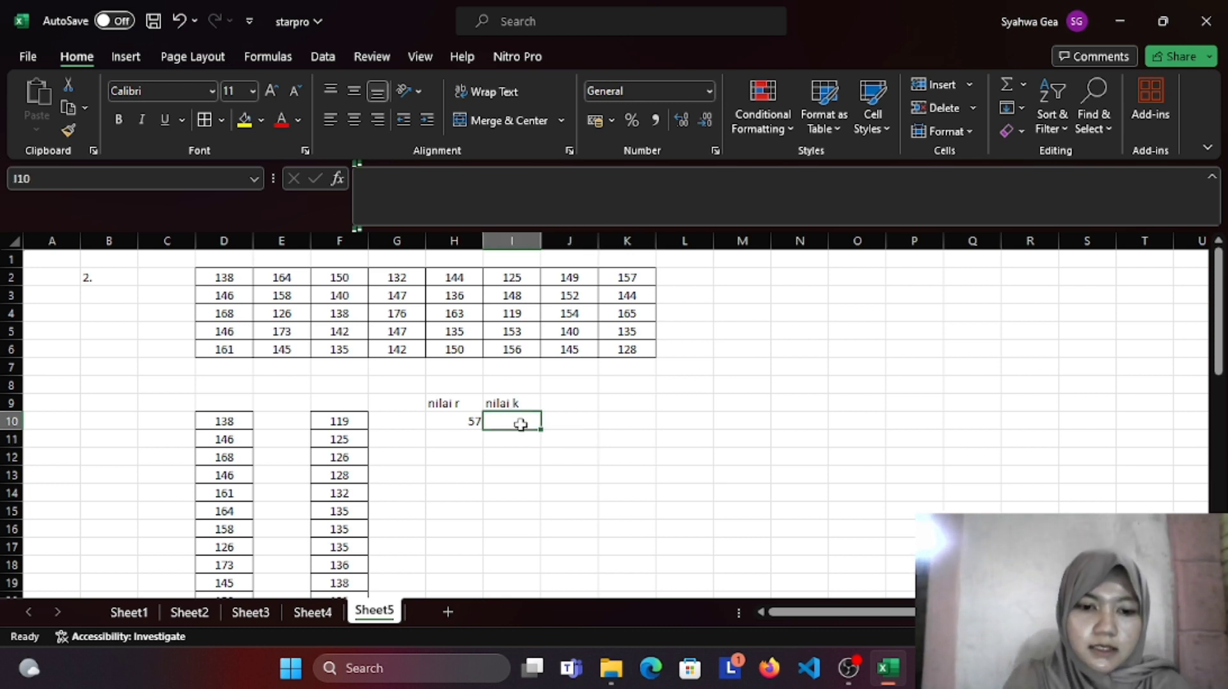
pyautogui.hotkey('ctrl', 'v')
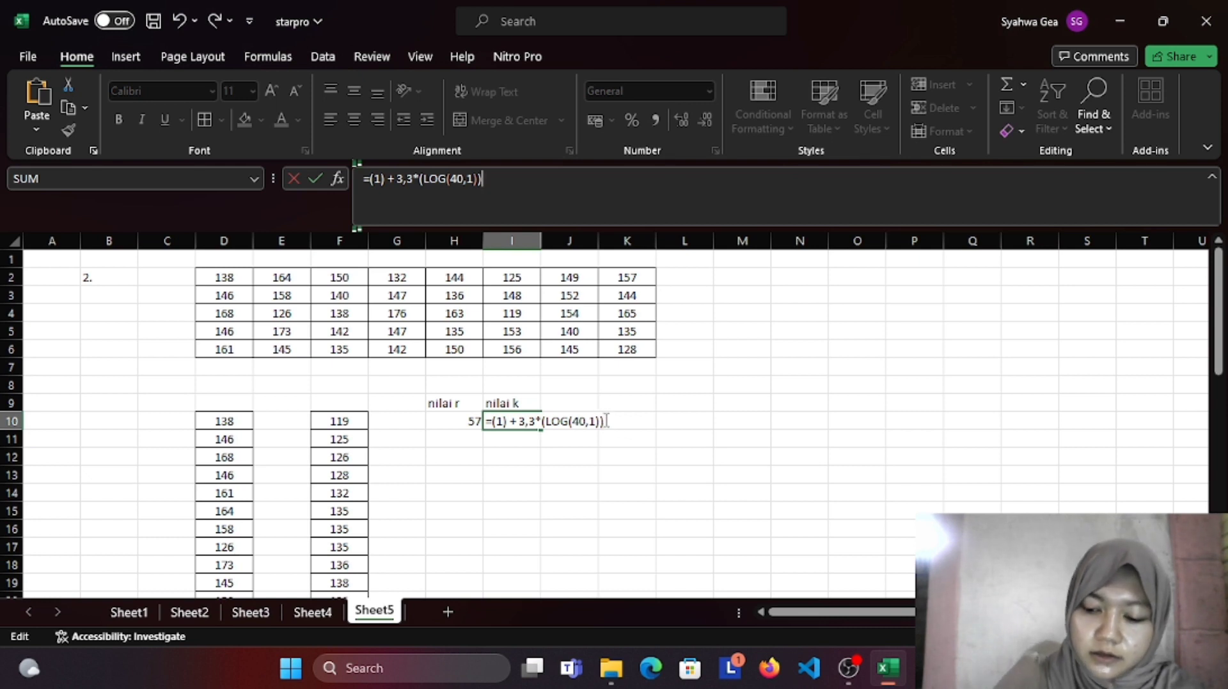
pyautogui.press('Return')
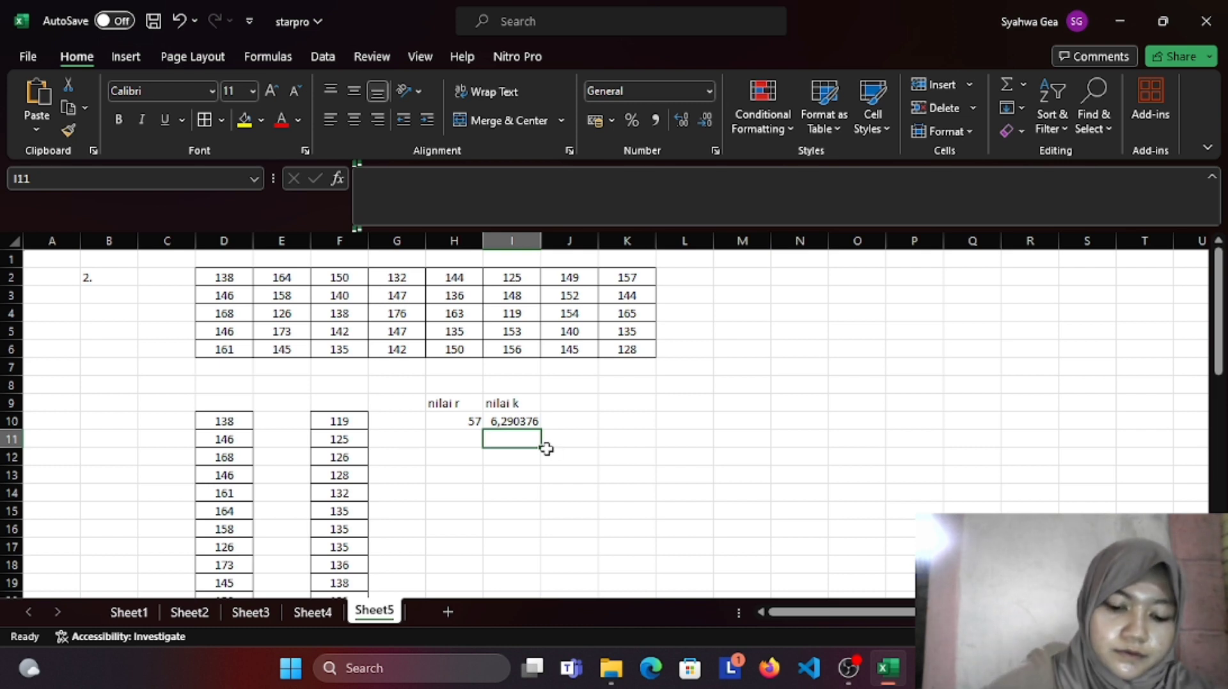
pyautogui.write('6')
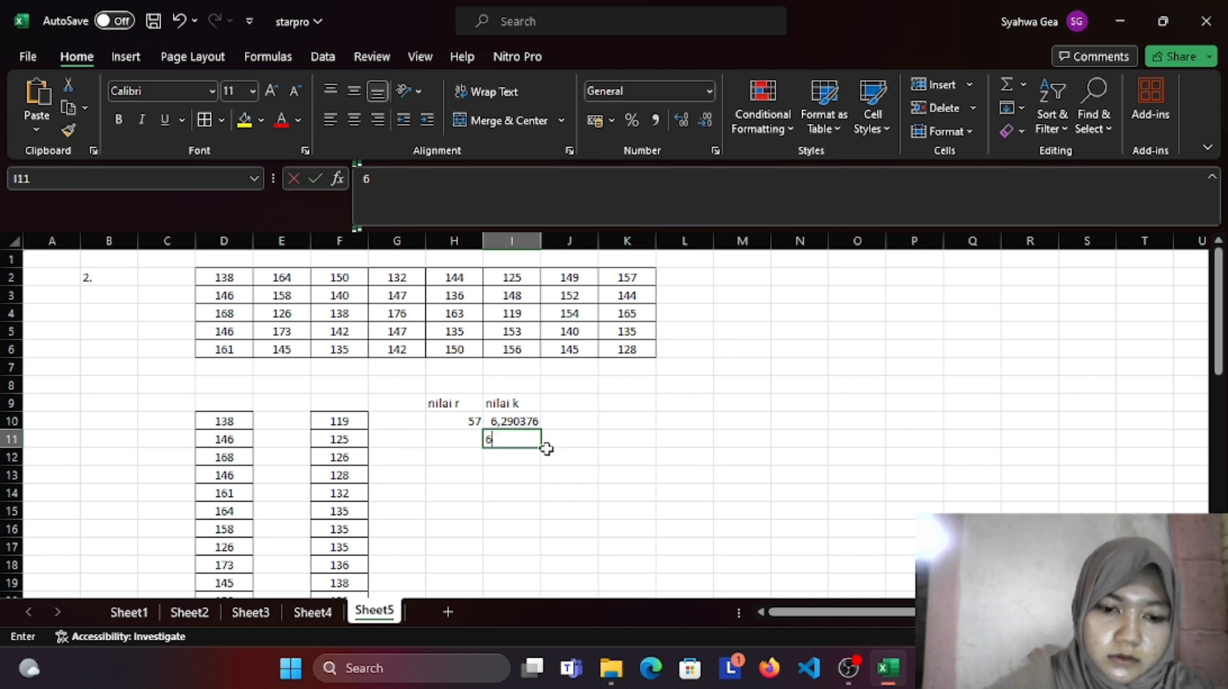
# Step: Enter the label "nilai p" in K9
pyautogui.click(608, 401)
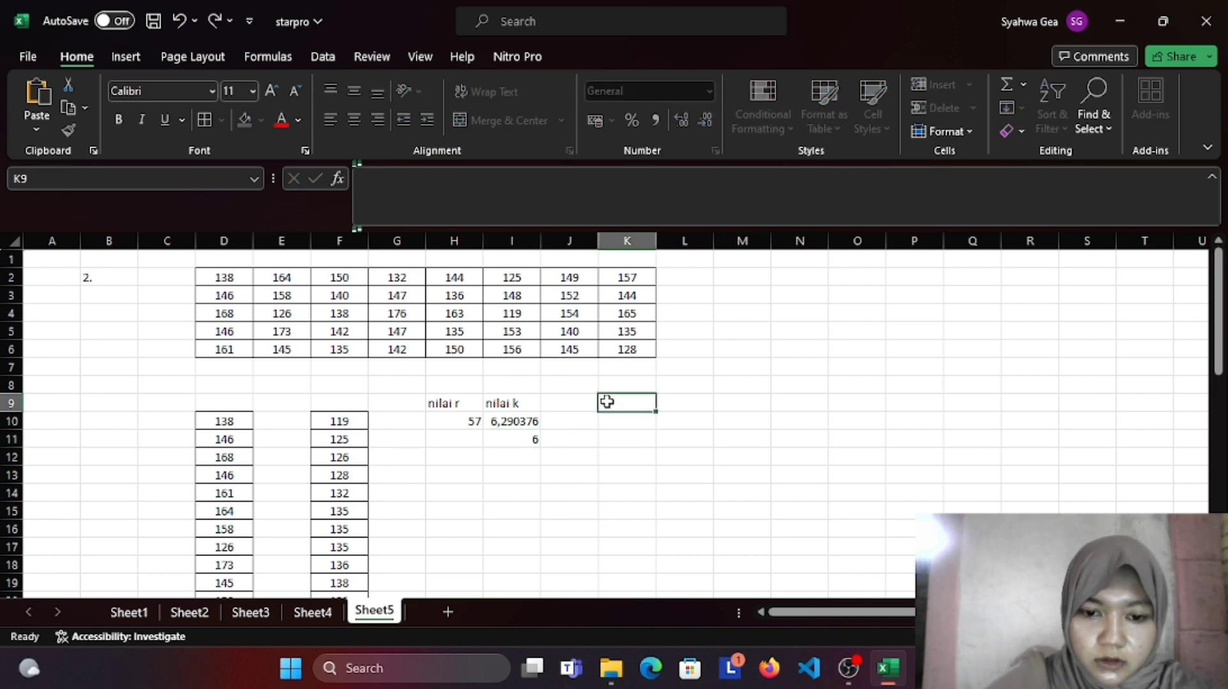
pyautogui.write('nilai')
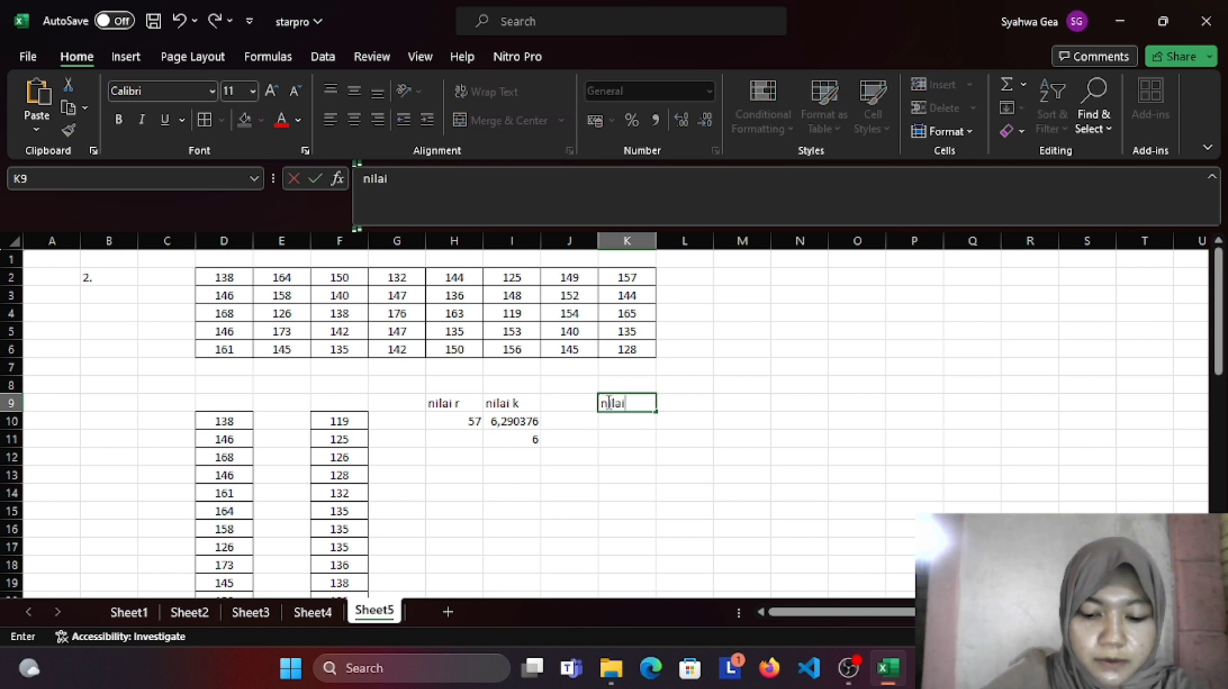
pyautogui.write(' p')
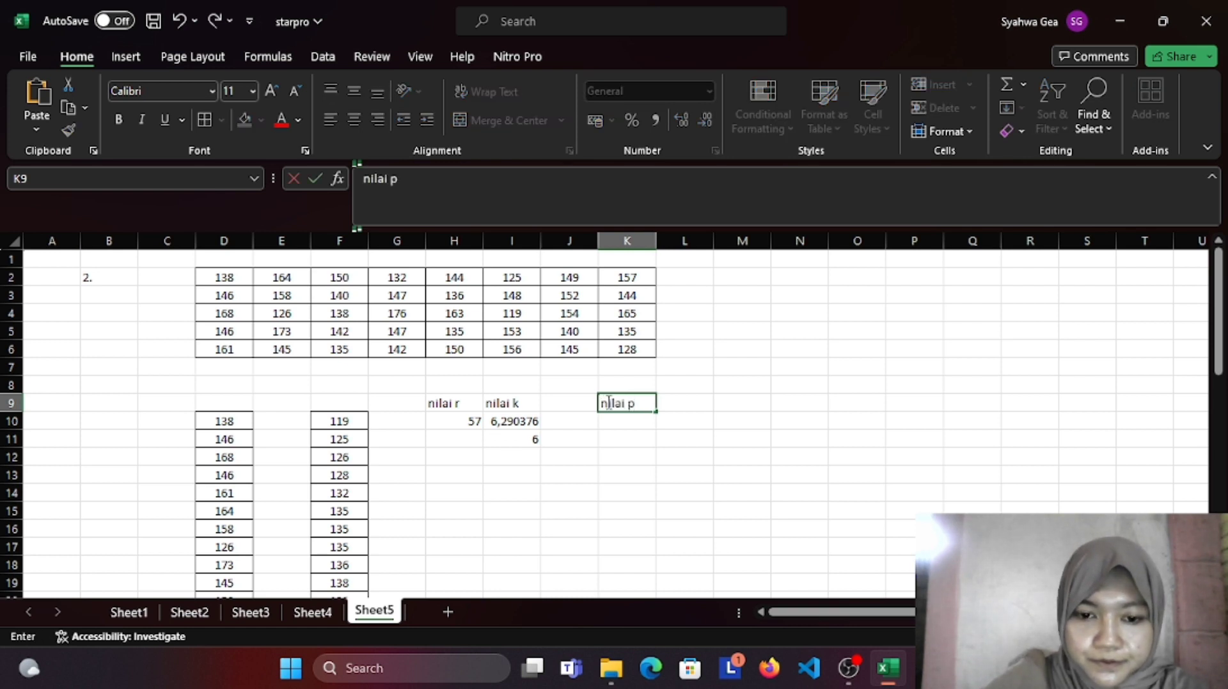
pyautogui.press('Return')
# Step: Calculate the class width in K10 with the formula =H10/I11 and enter the whole value 9 in K11
pyautogui.write('=')
pyautogui.click(466, 419)
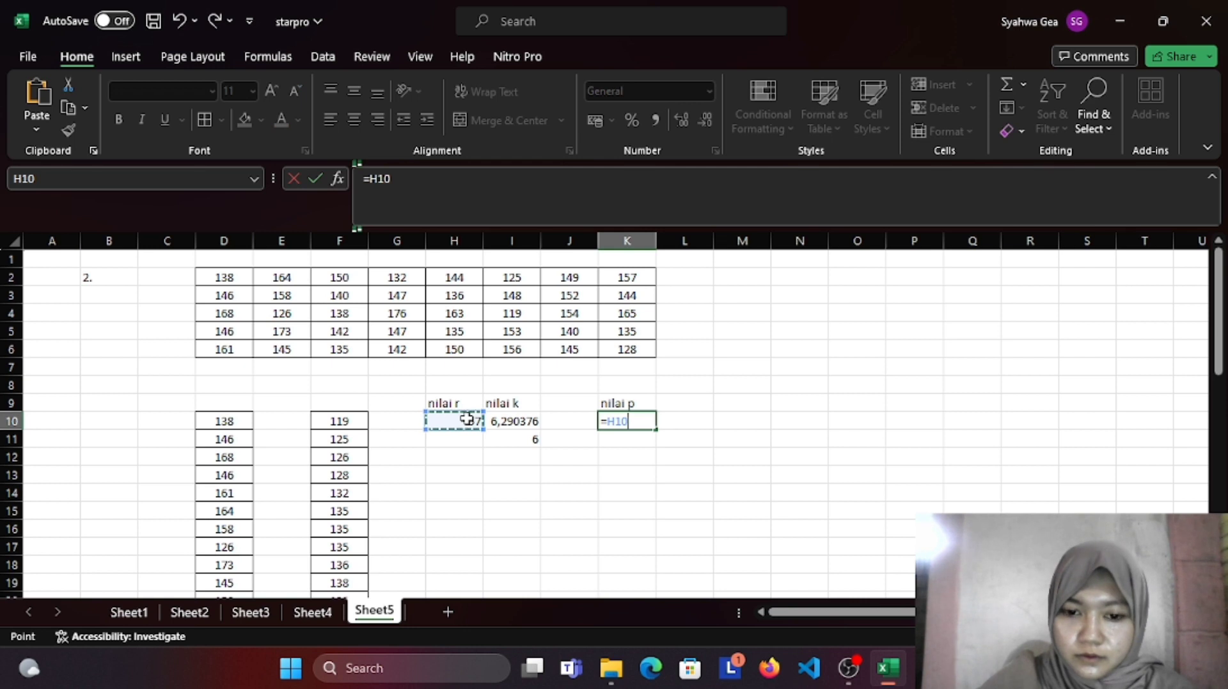
pyautogui.write('/')
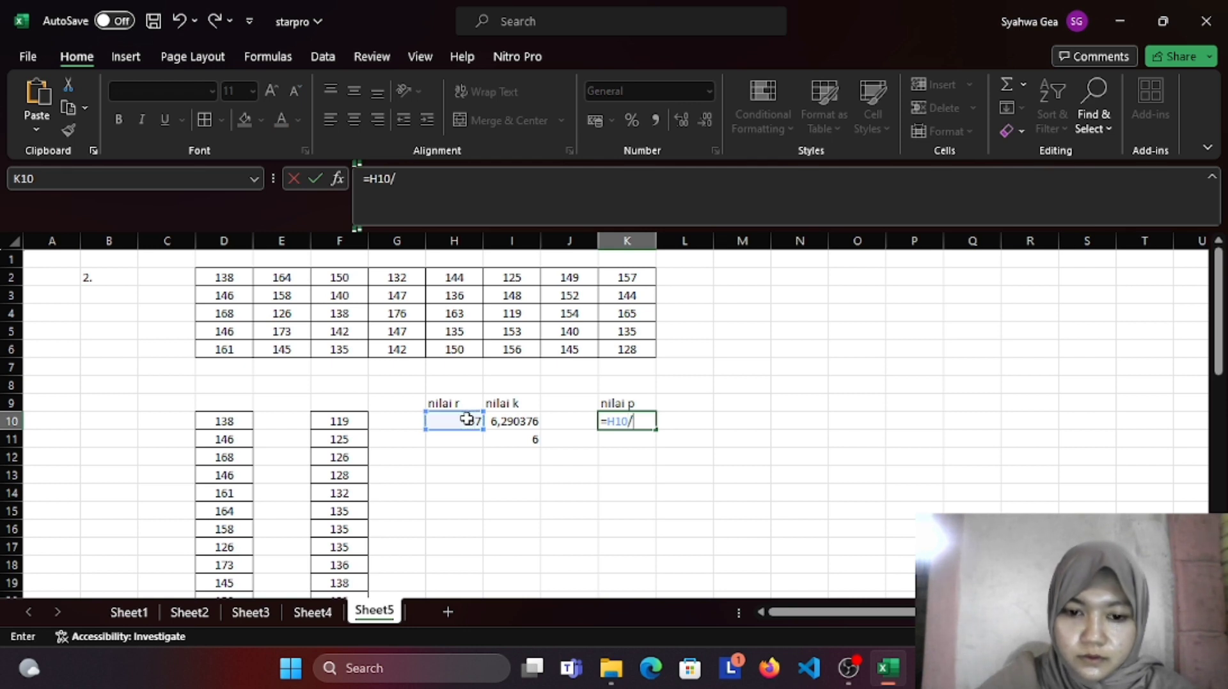
pyautogui.click(530, 439)
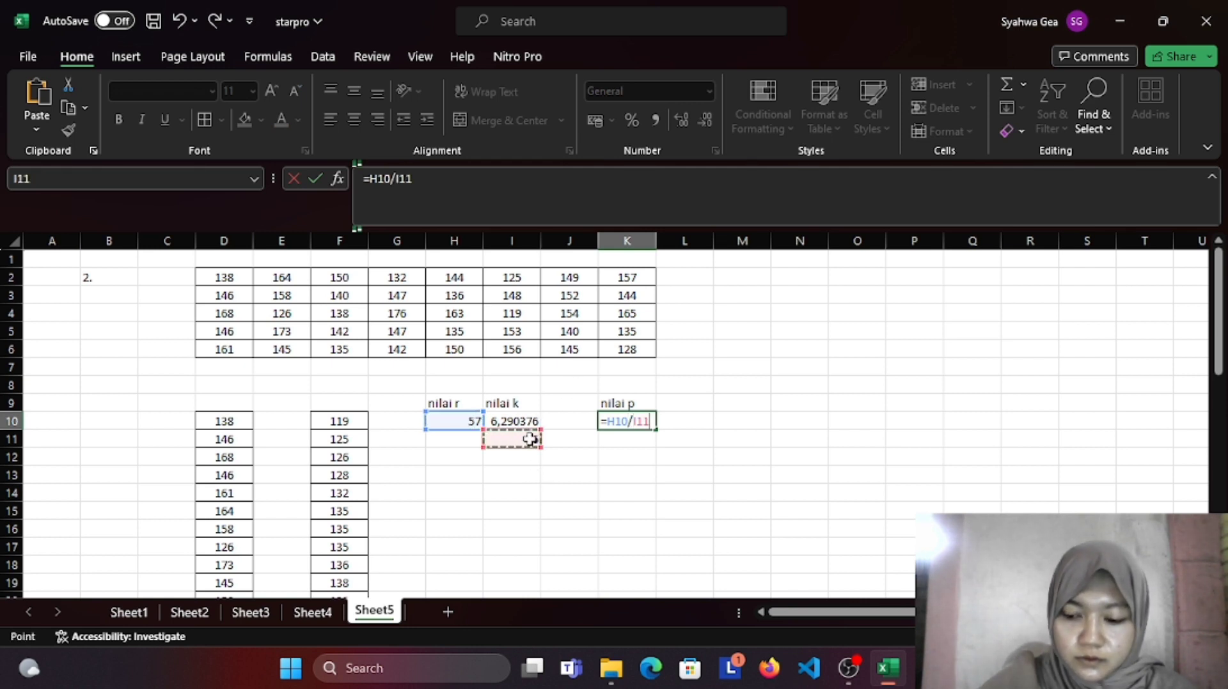
pyautogui.press('Return')
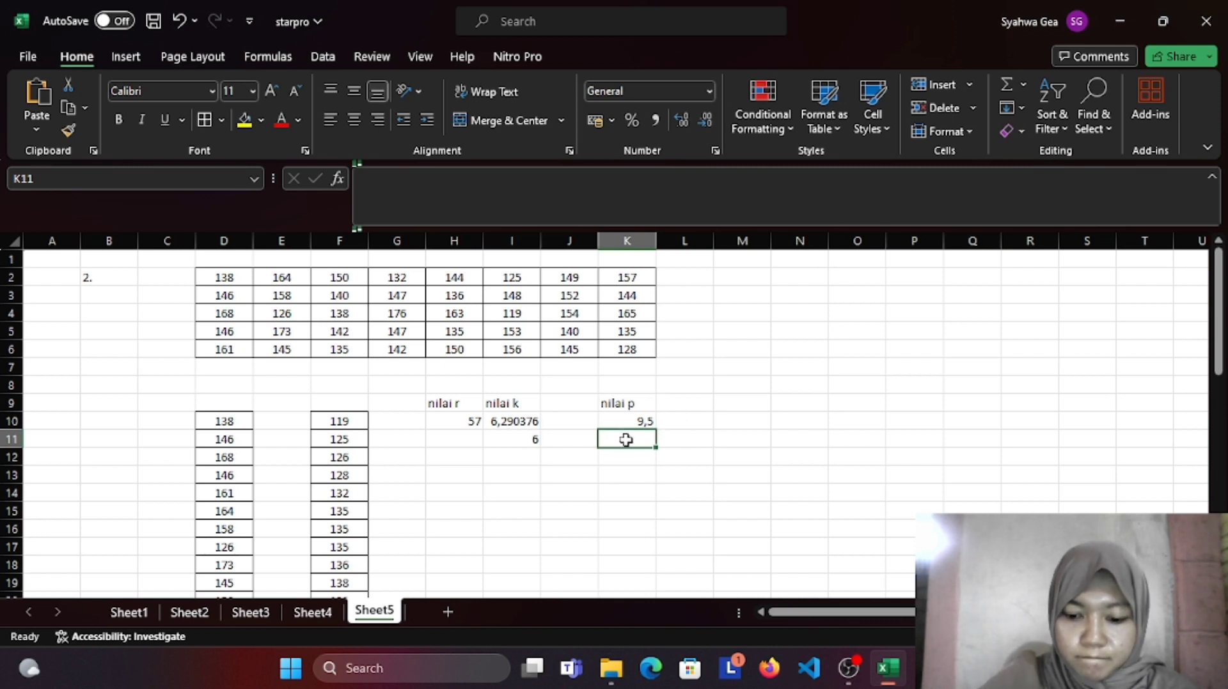
pyautogui.write('9')
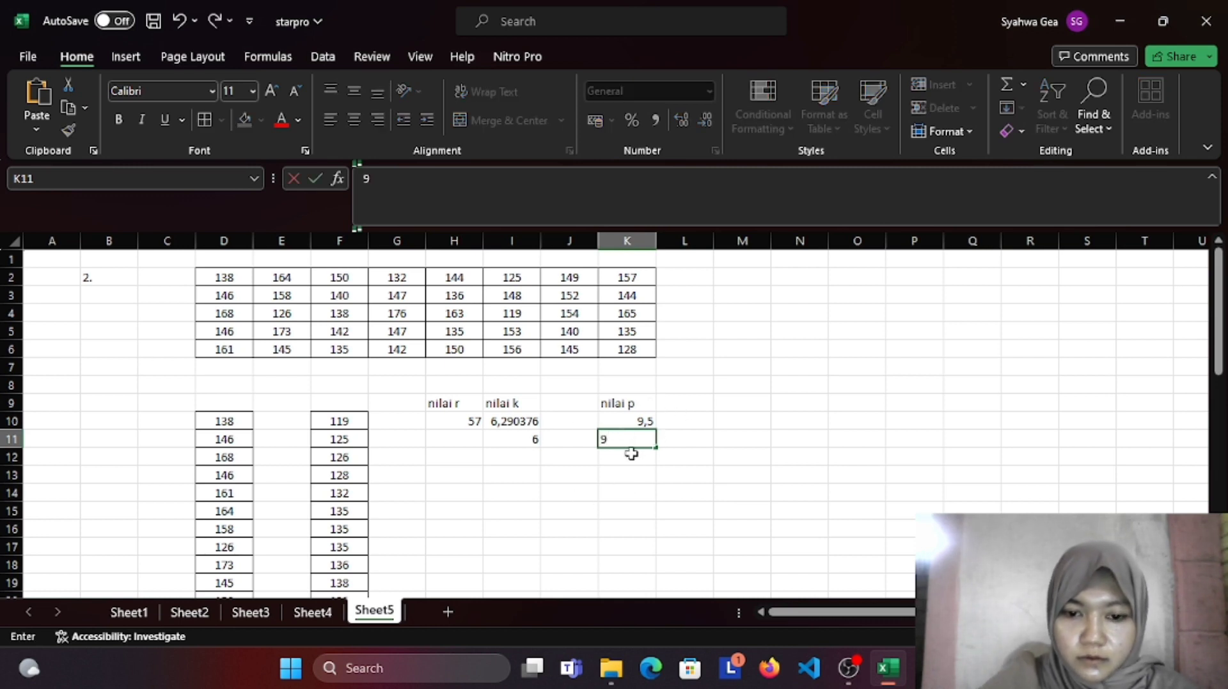
pyautogui.click(570, 505)
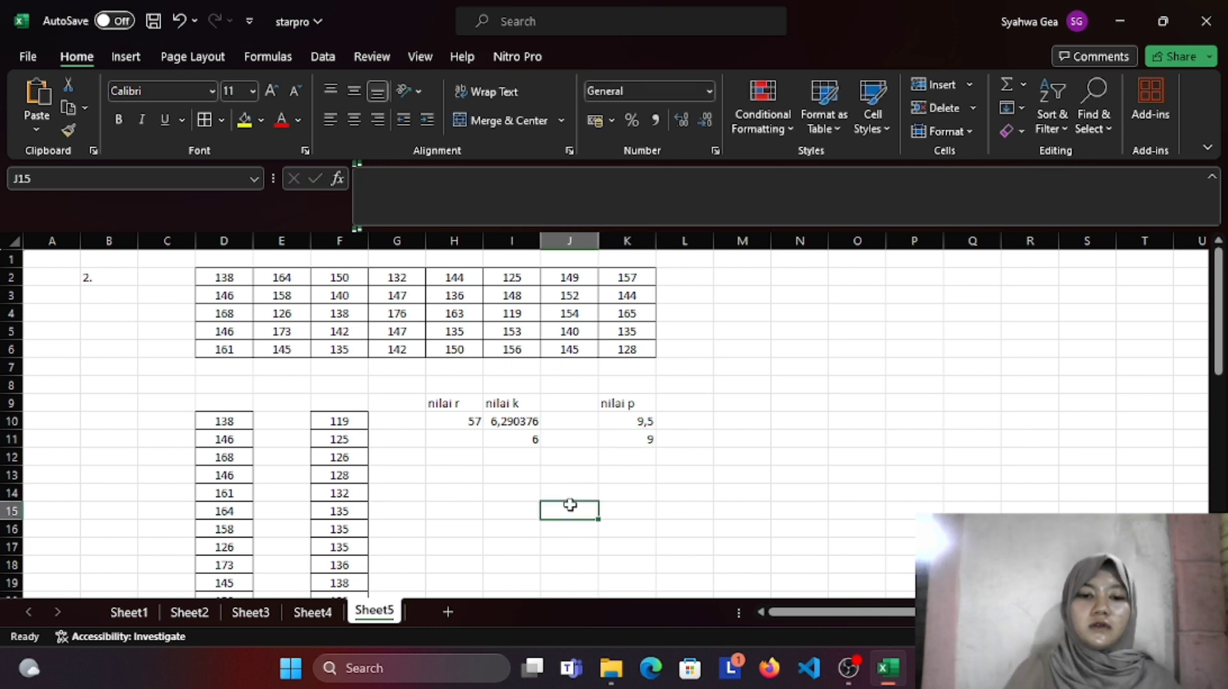
# Step: Enter the part label "A." in H13, below the calculated values
pyautogui.hscroll(1, 570, 505)
pyautogui.scroll(-3, 570, 505)
pyautogui.click(410, 332)
pyautogui.write('A.')
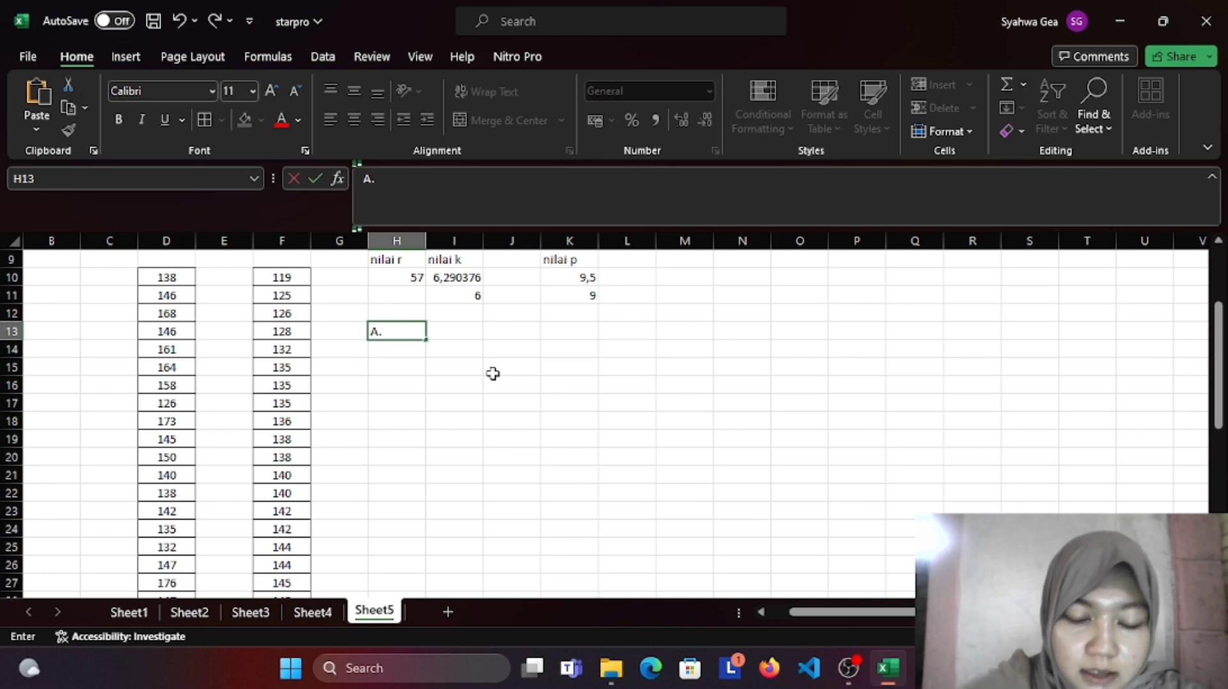
pyautogui.scroll(1, 492, 373)
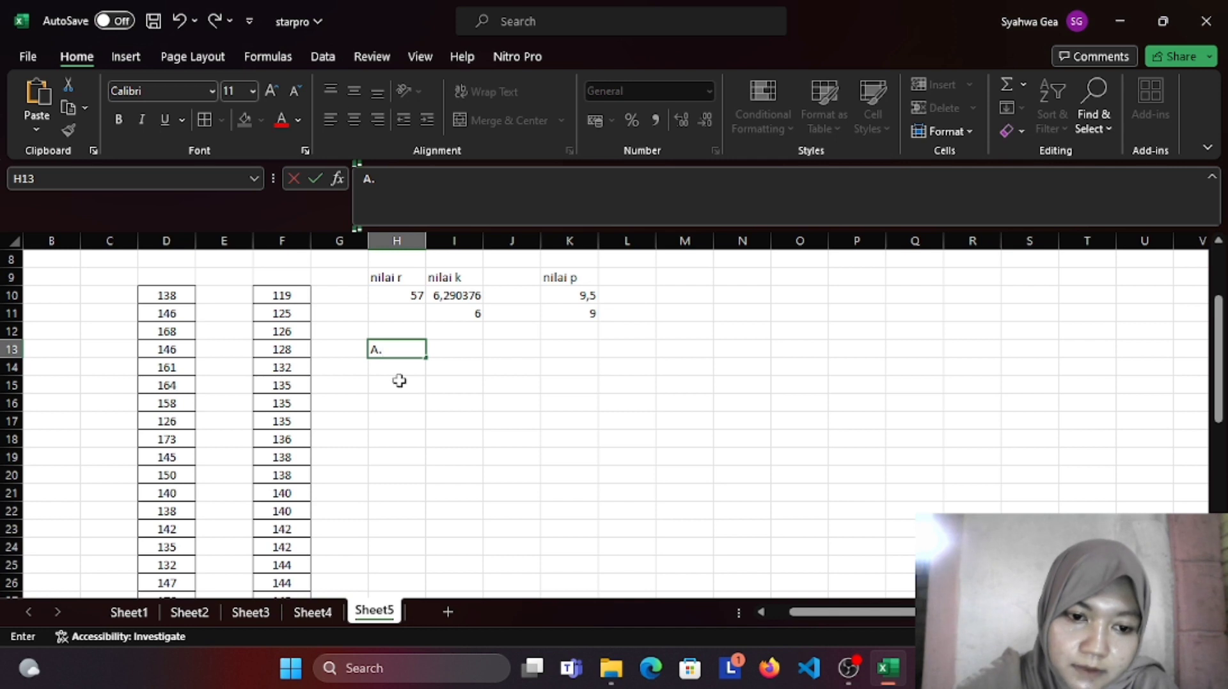
pyautogui.click(421, 374)
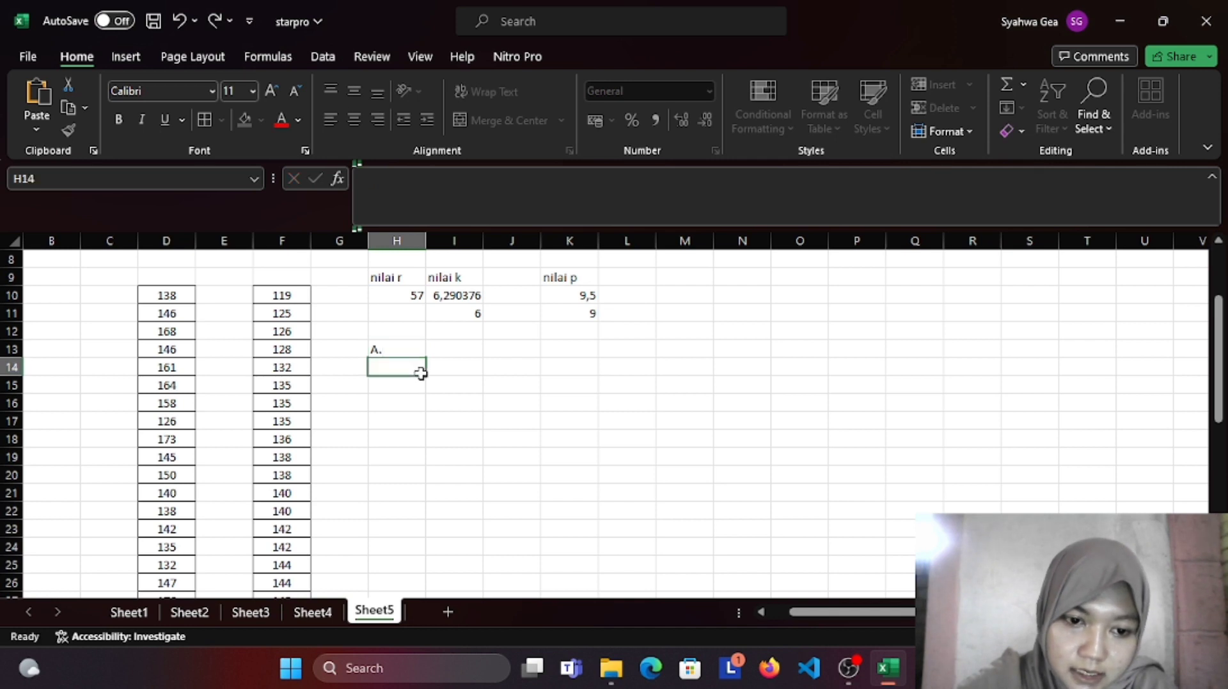
# Step: Enter the frequency table headers "kelas" in I13 and "frekuensi" in J13
pyautogui.click(447, 348)
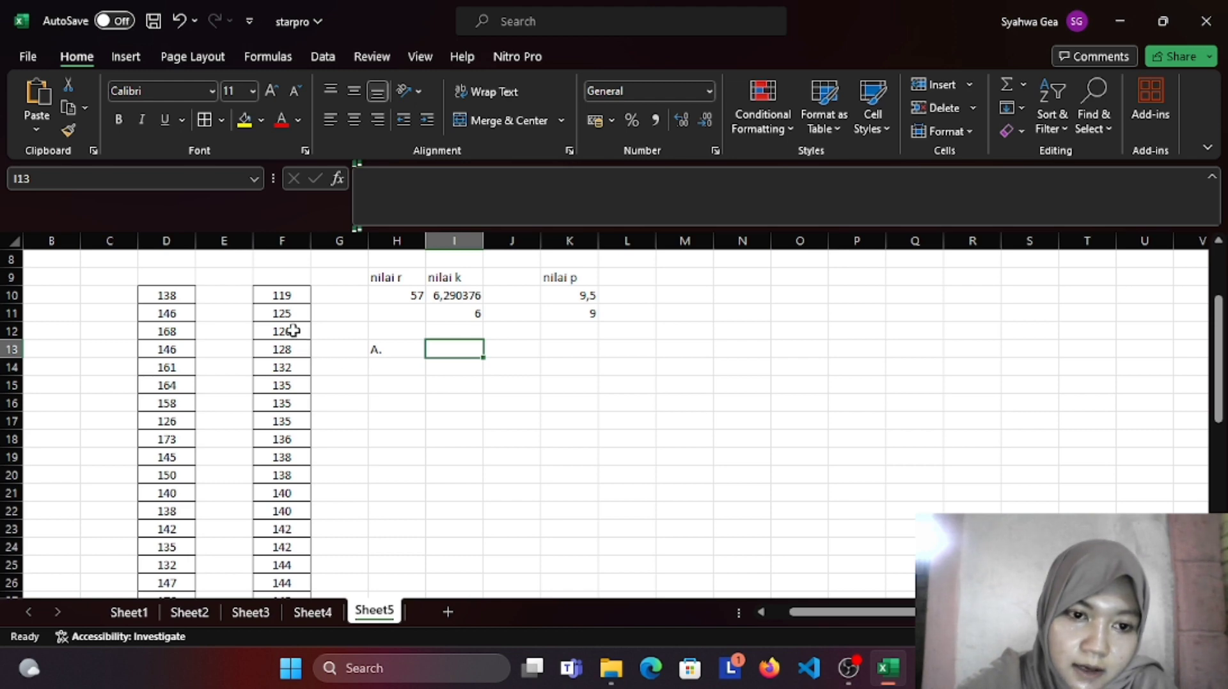
pyautogui.scroll(-3, 293, 331)
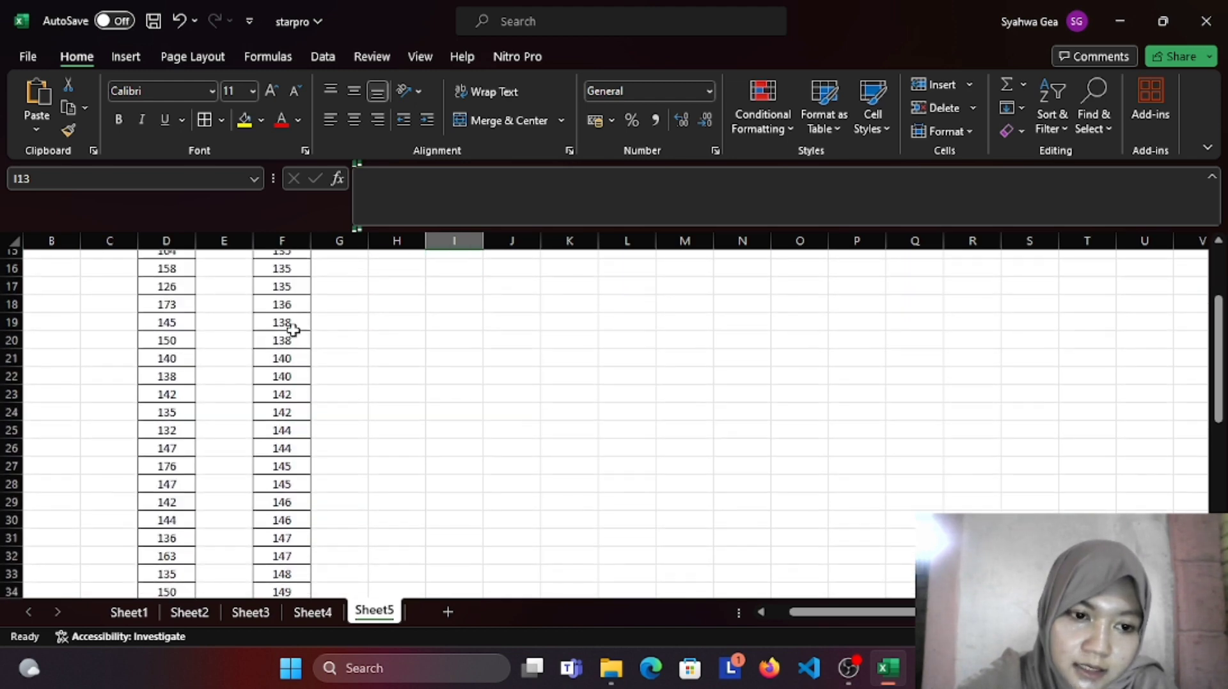
pyautogui.scroll(3, 293, 331)
pyautogui.scroll(-1, 293, 331)
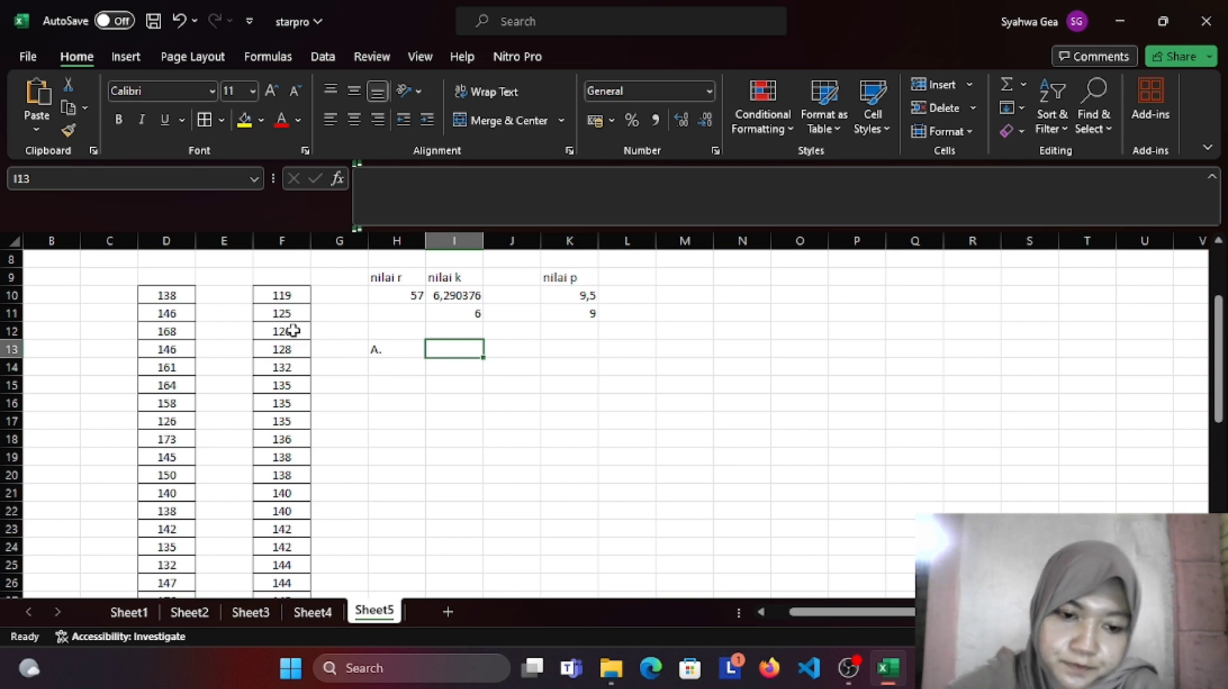
pyautogui.write('kelas')
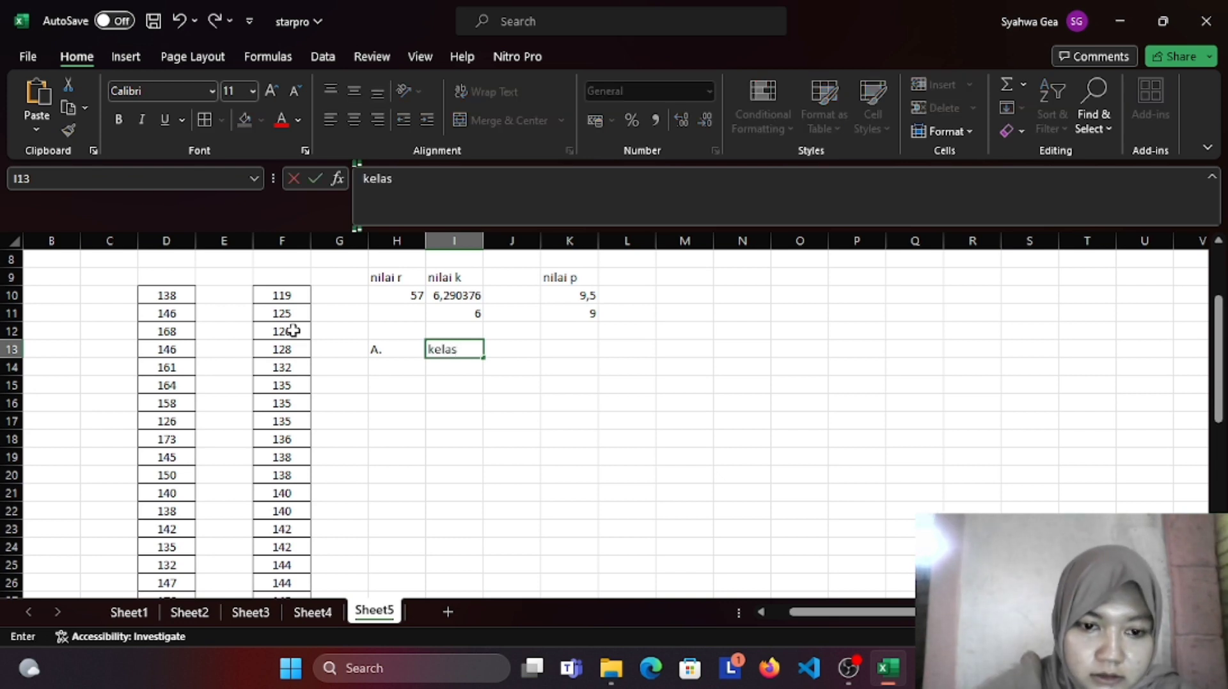
pyautogui.click(521, 350)
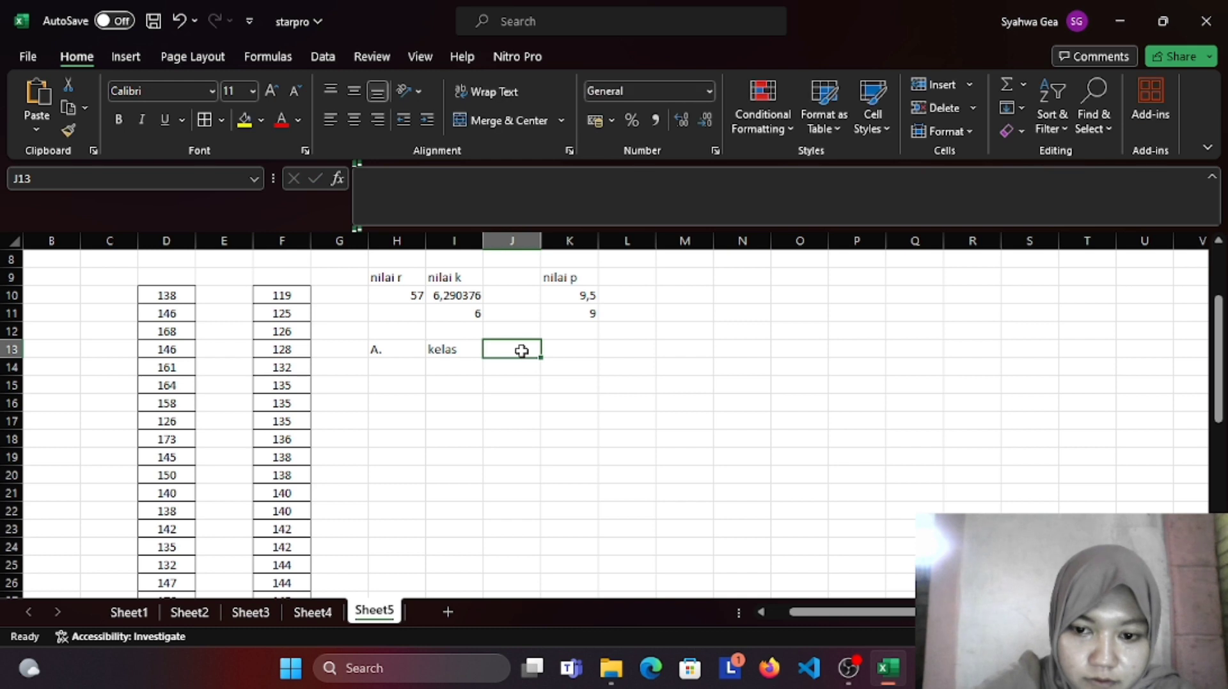
pyautogui.write('freku')
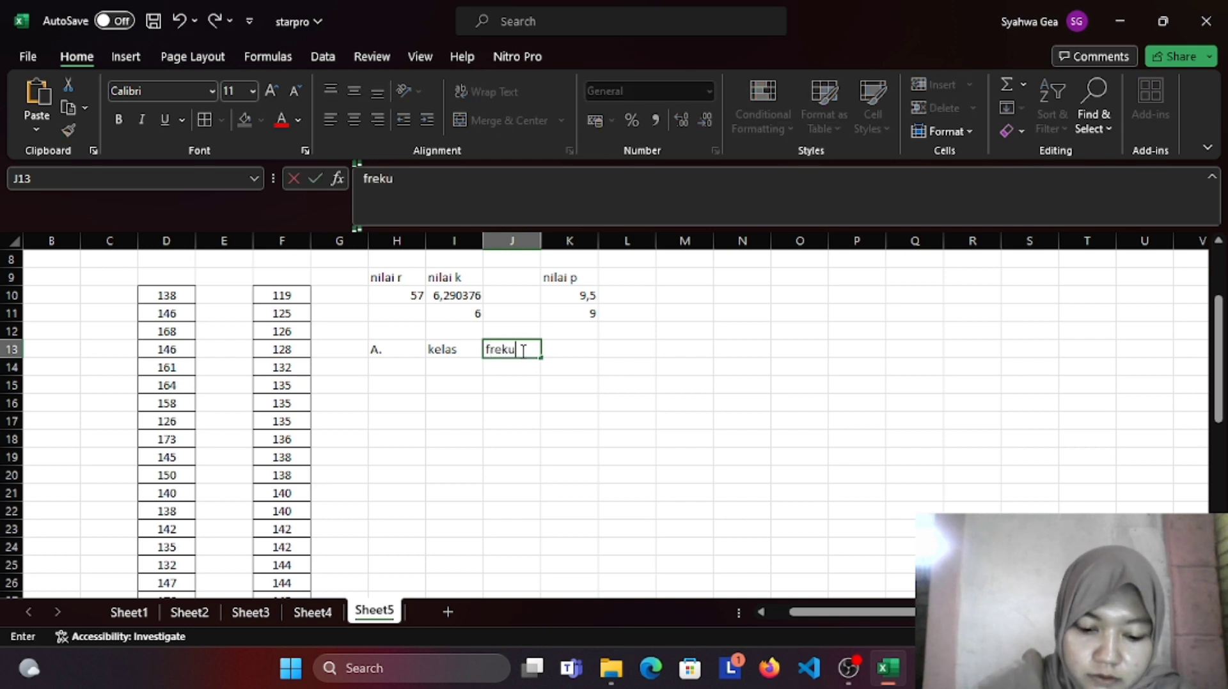
pyautogui.write('ensi')
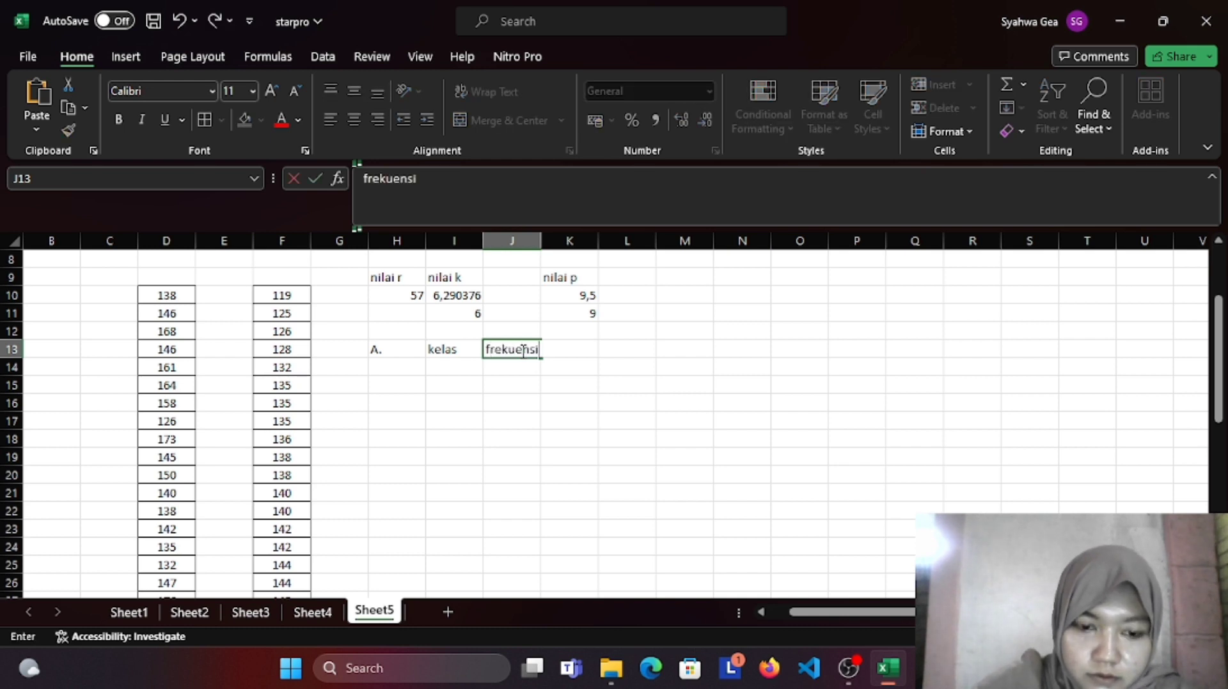
# Step: Enter the first class interval 119-127 in I14 under "kelas"
pyautogui.click(462, 367)
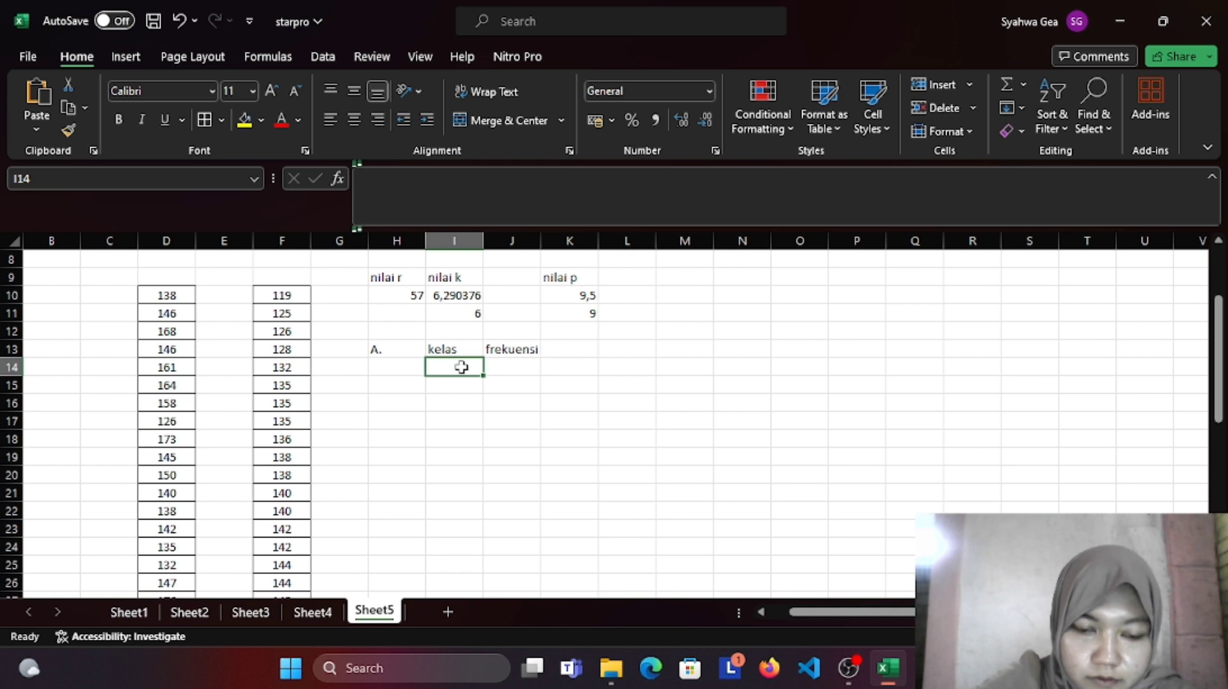
pyautogui.write('1')
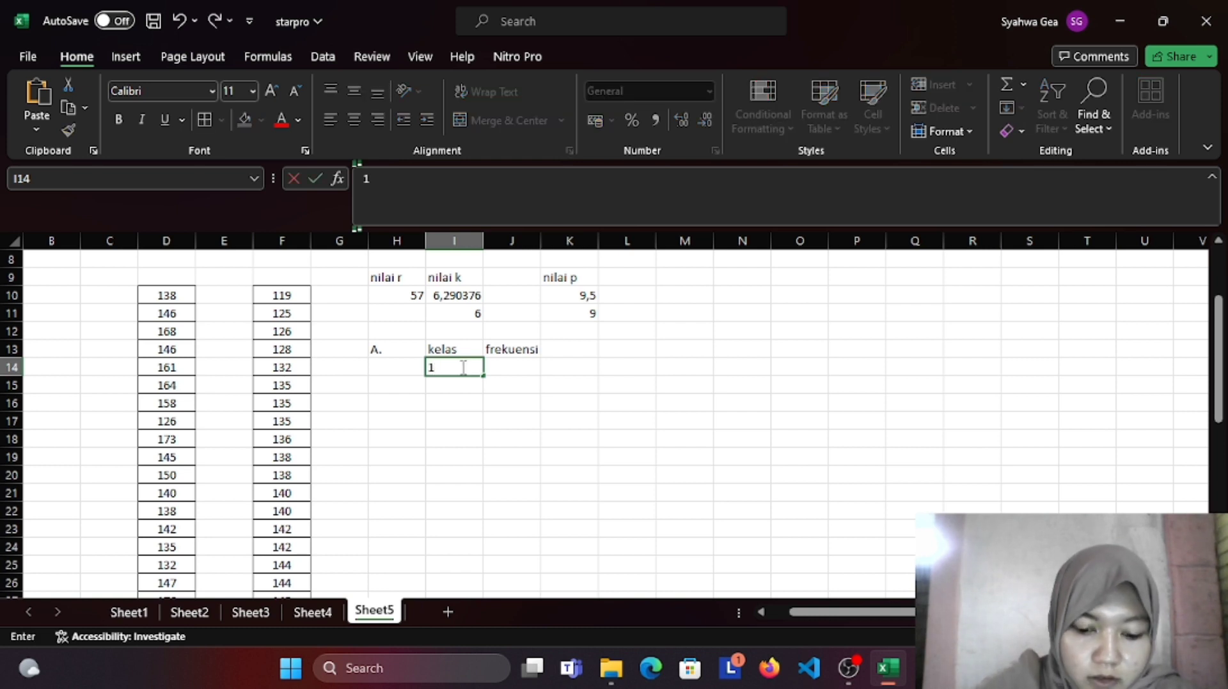
pyautogui.write('19')
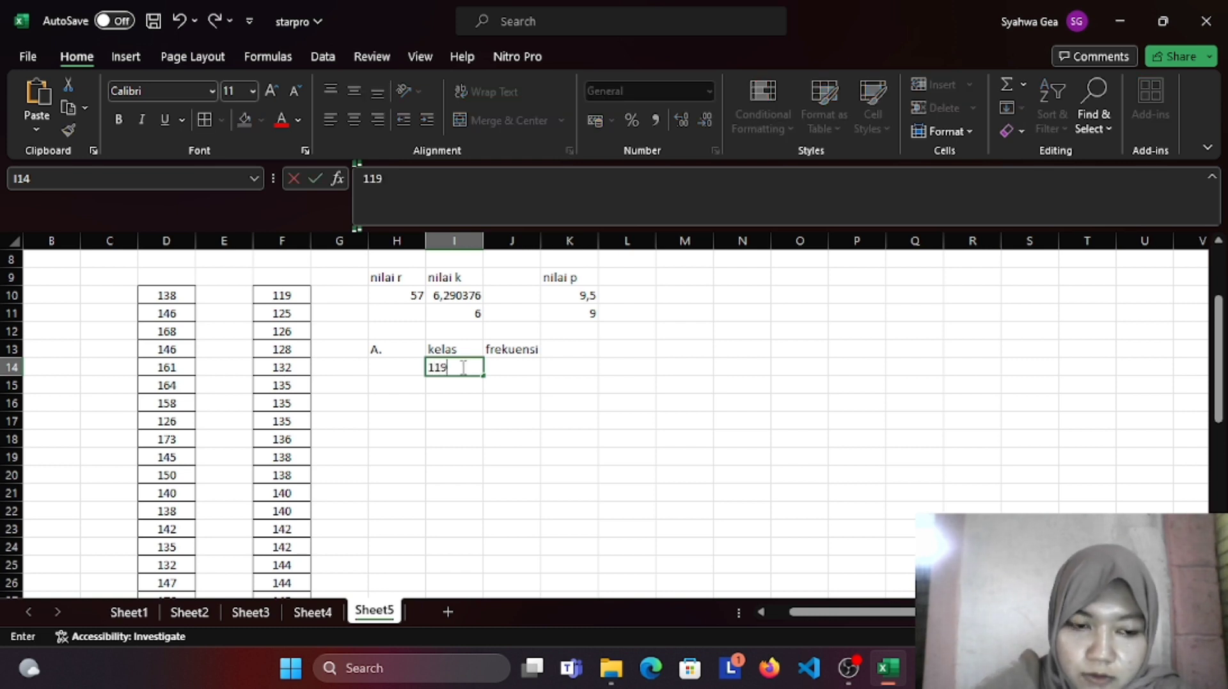
pyautogui.write('-')
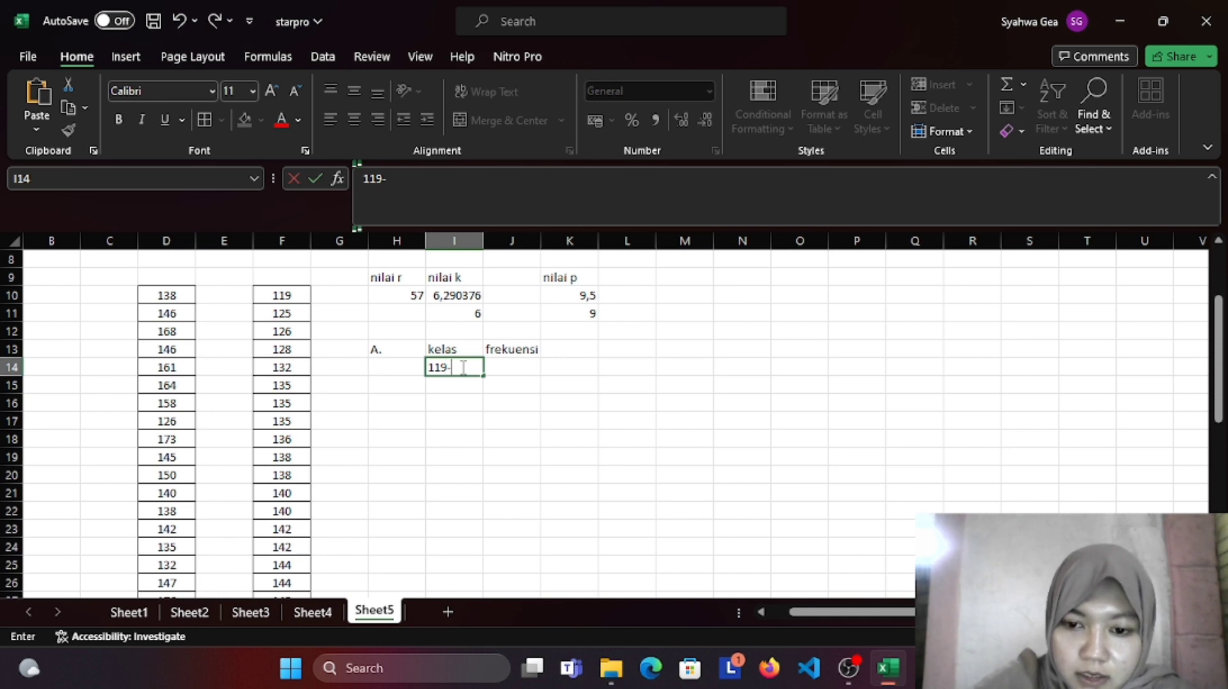
pyautogui.write('127')
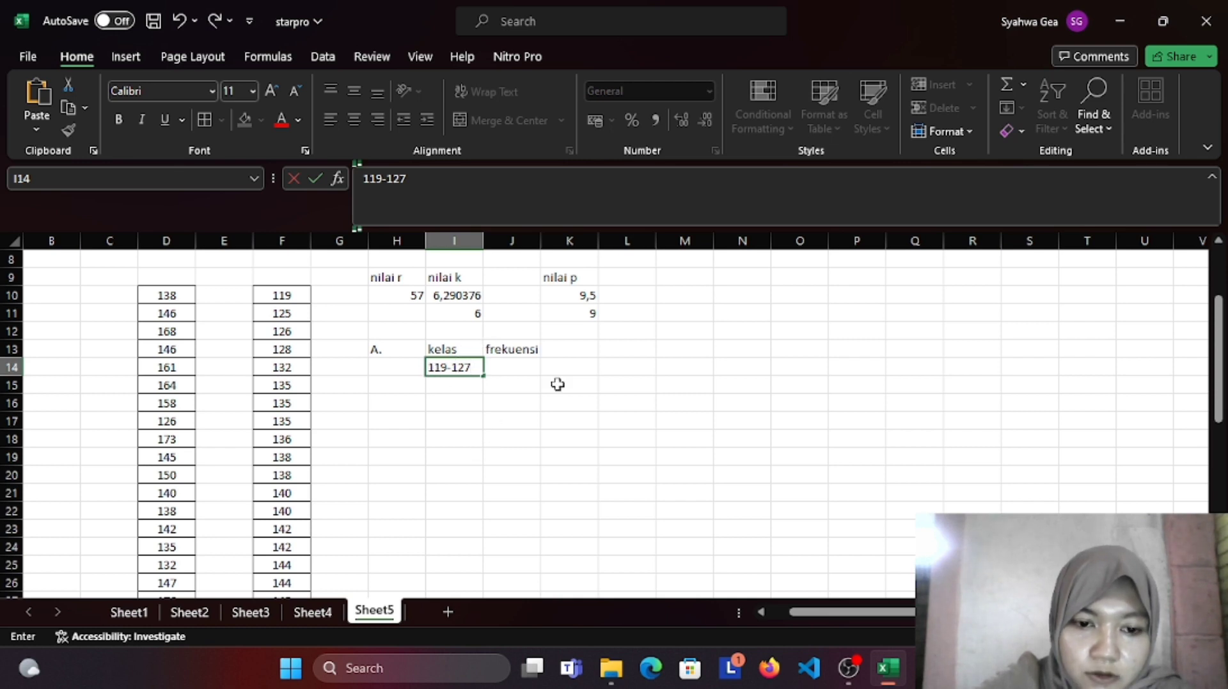
# Step: Count the sorted values in column F that fall within 119-127 and enter the frequency 3 in J14
pyautogui.click(507, 367)
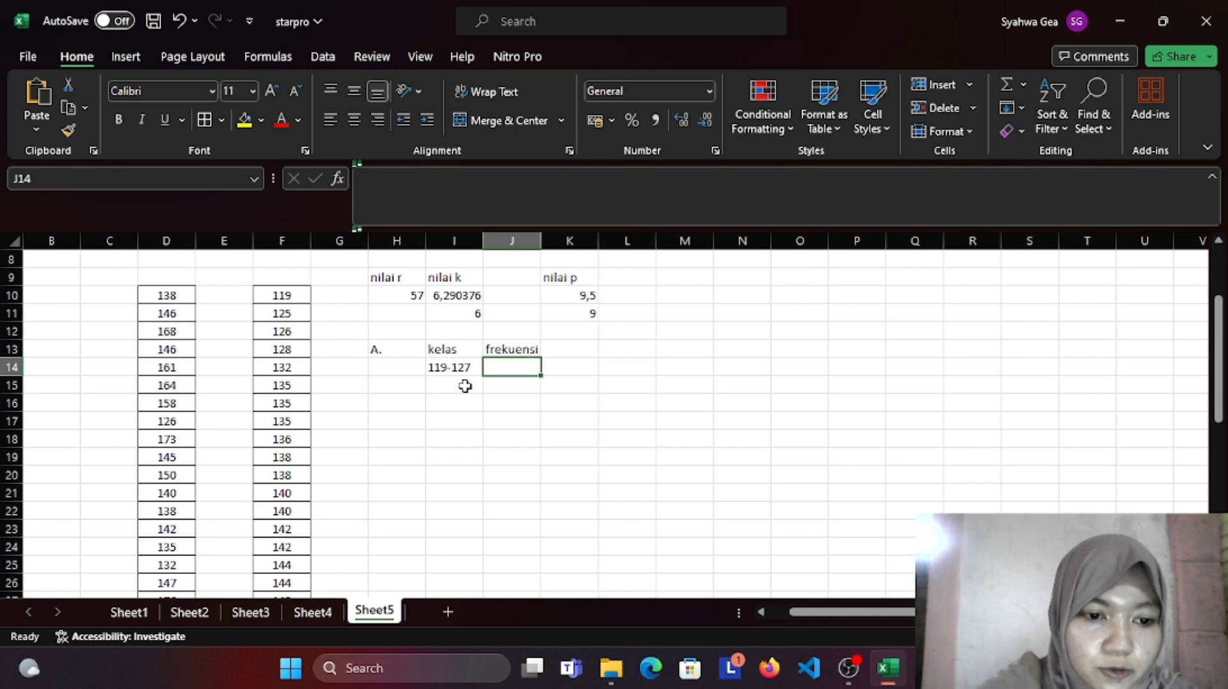
pyautogui.click(301, 291)
pyautogui.click(298, 313)
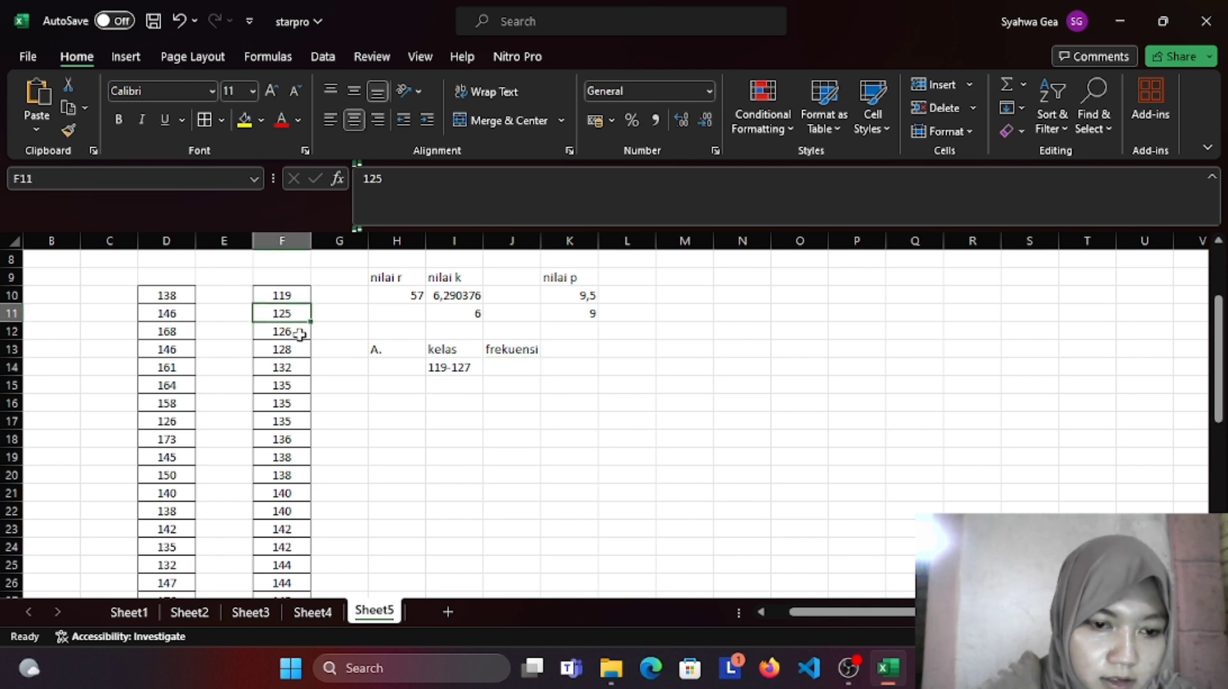
pyautogui.click(510, 370)
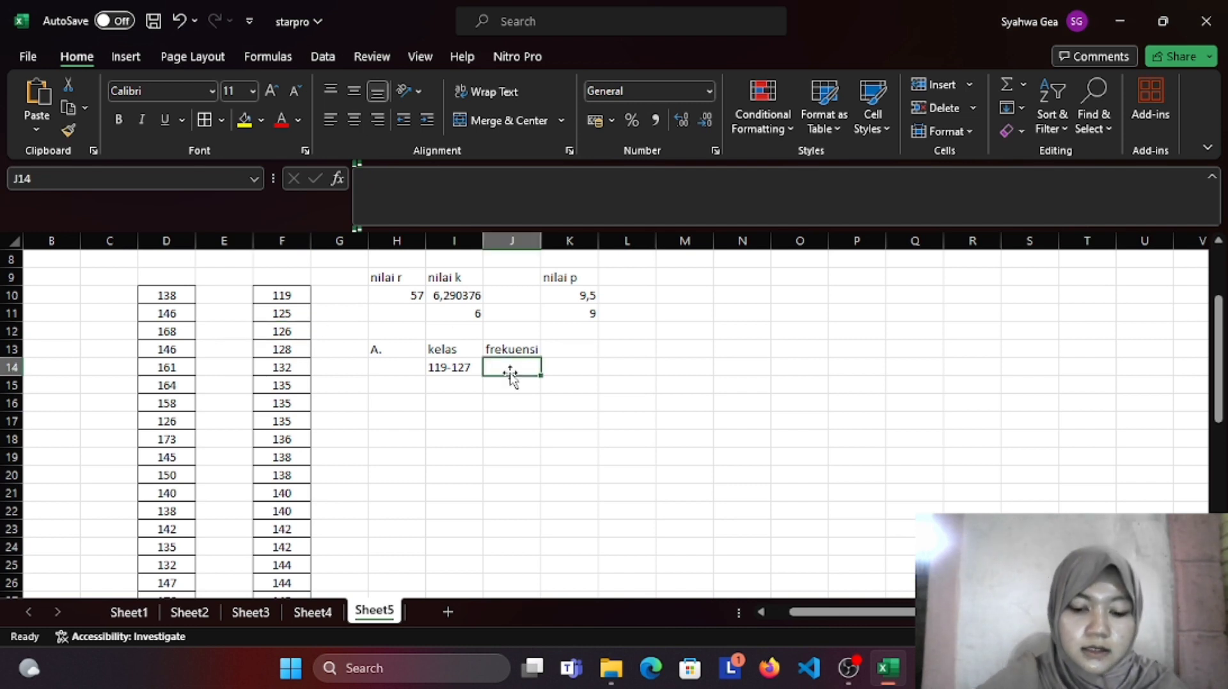
pyautogui.write('3')
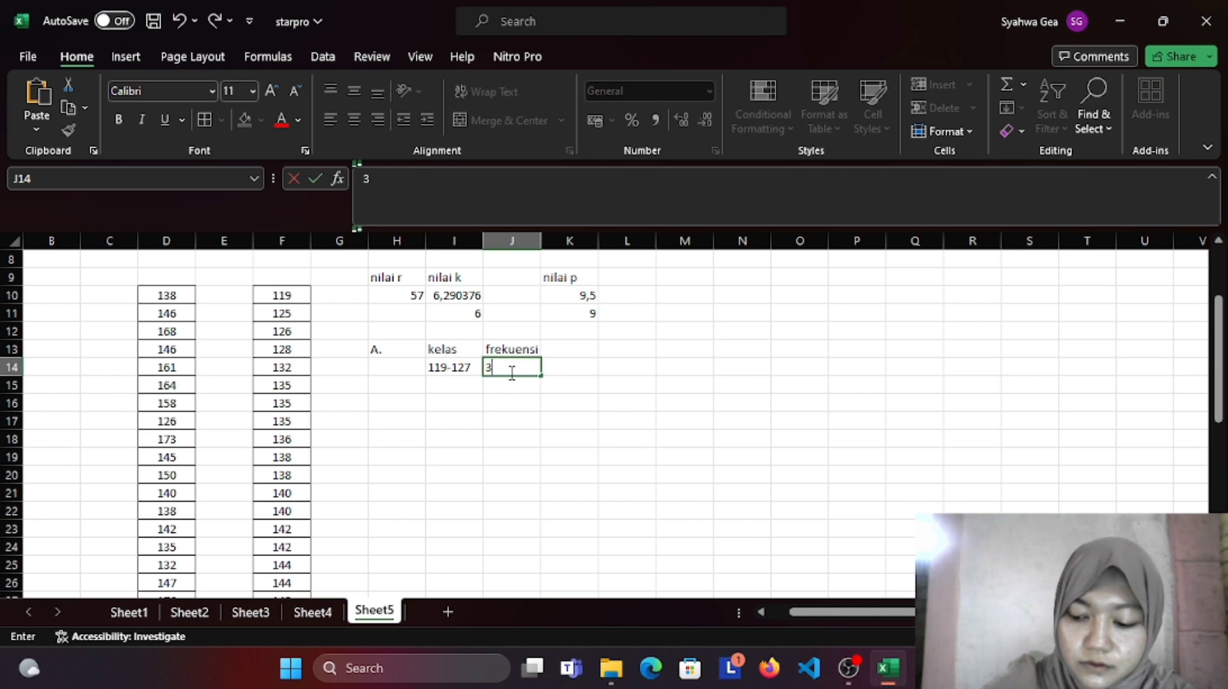
# Step: Add the second class interval 128-136 in I15 with a frequency of 6 in J15
pyautogui.press('Return')
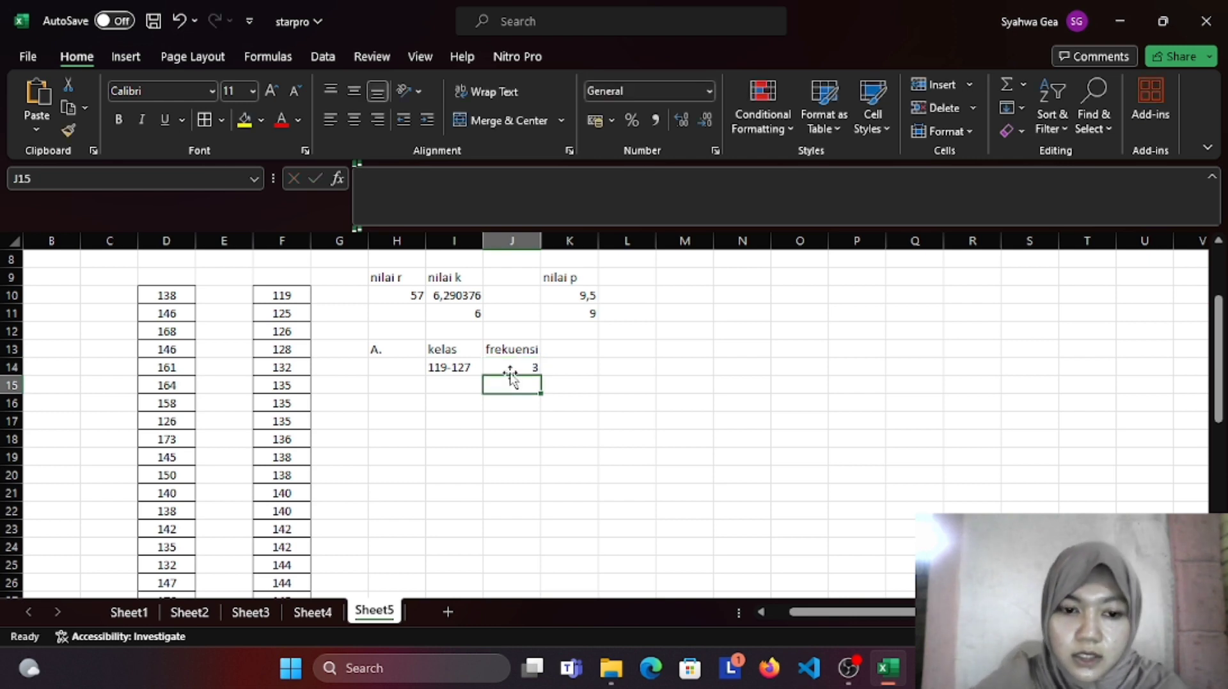
pyautogui.press('Left')
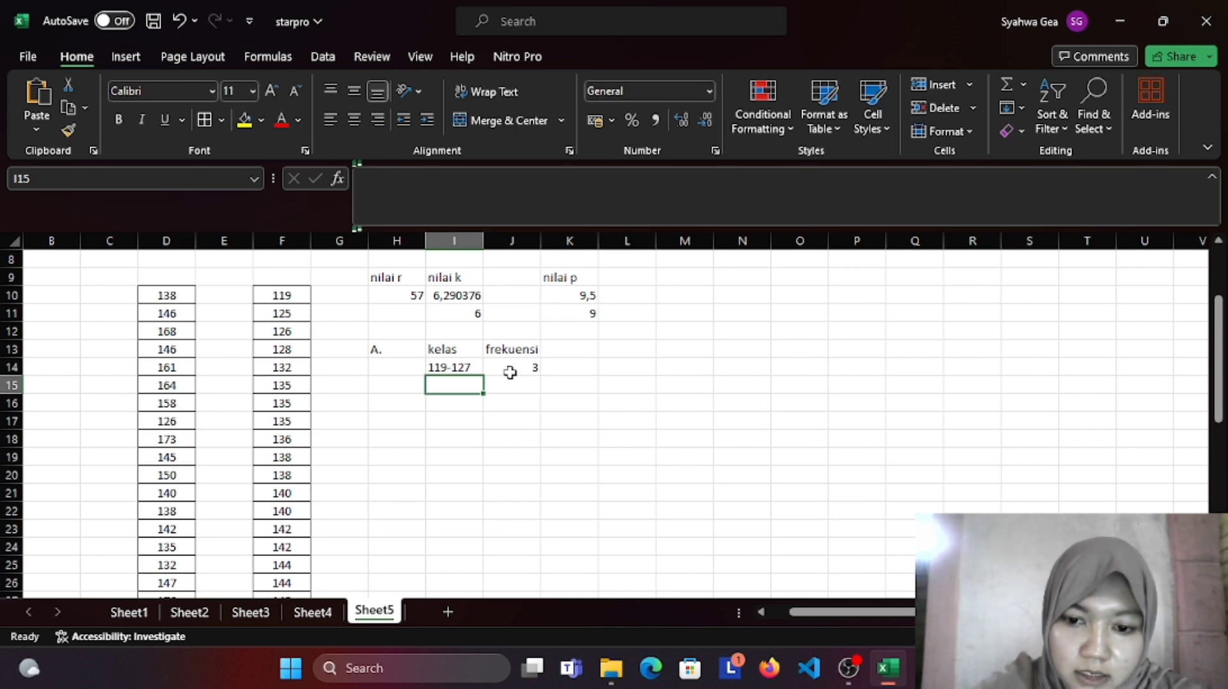
pyautogui.write('12')
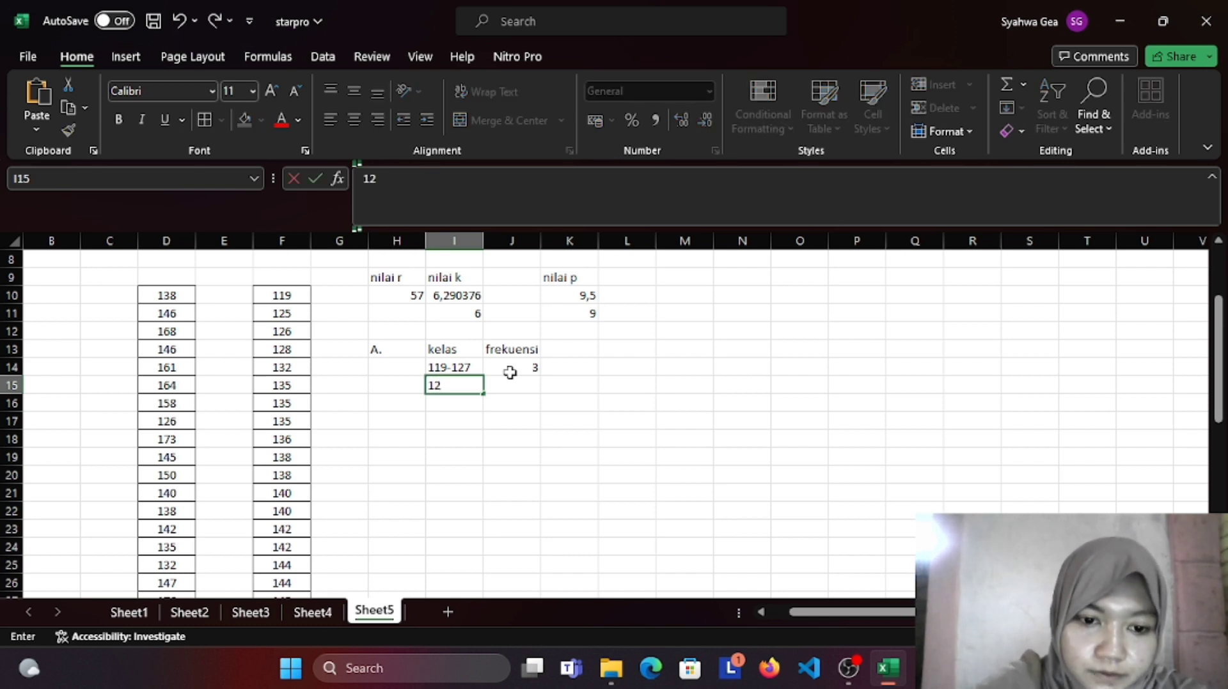
pyautogui.write('8')
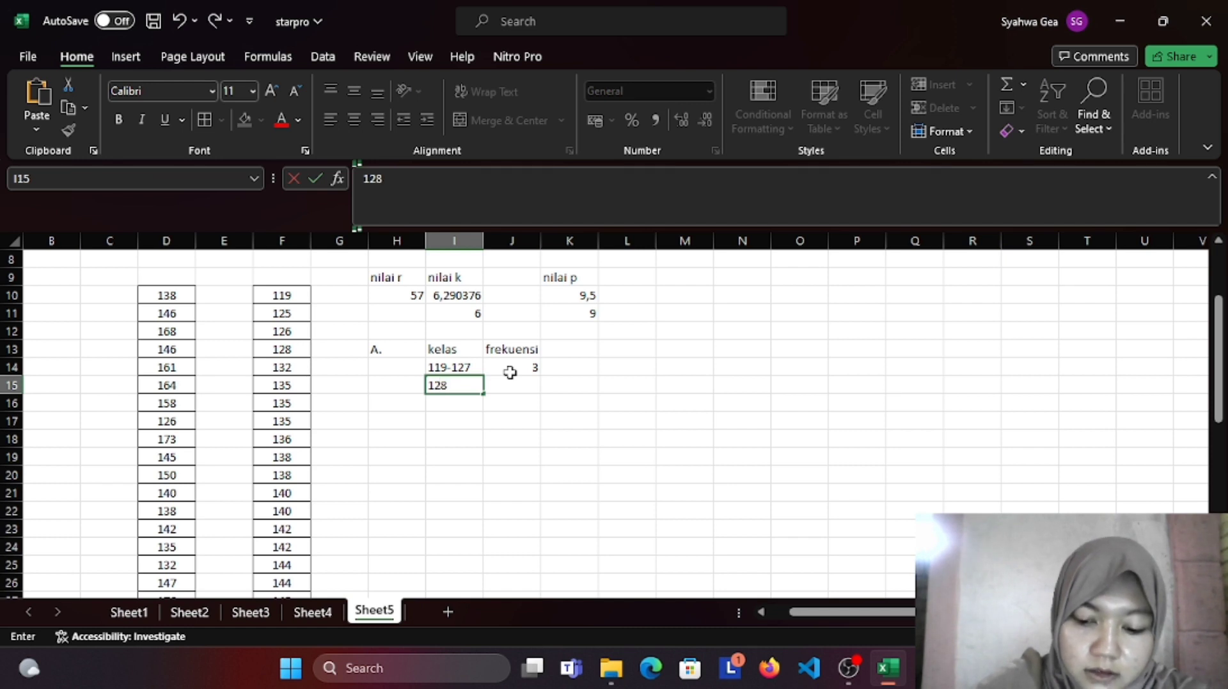
pyautogui.write('-1')
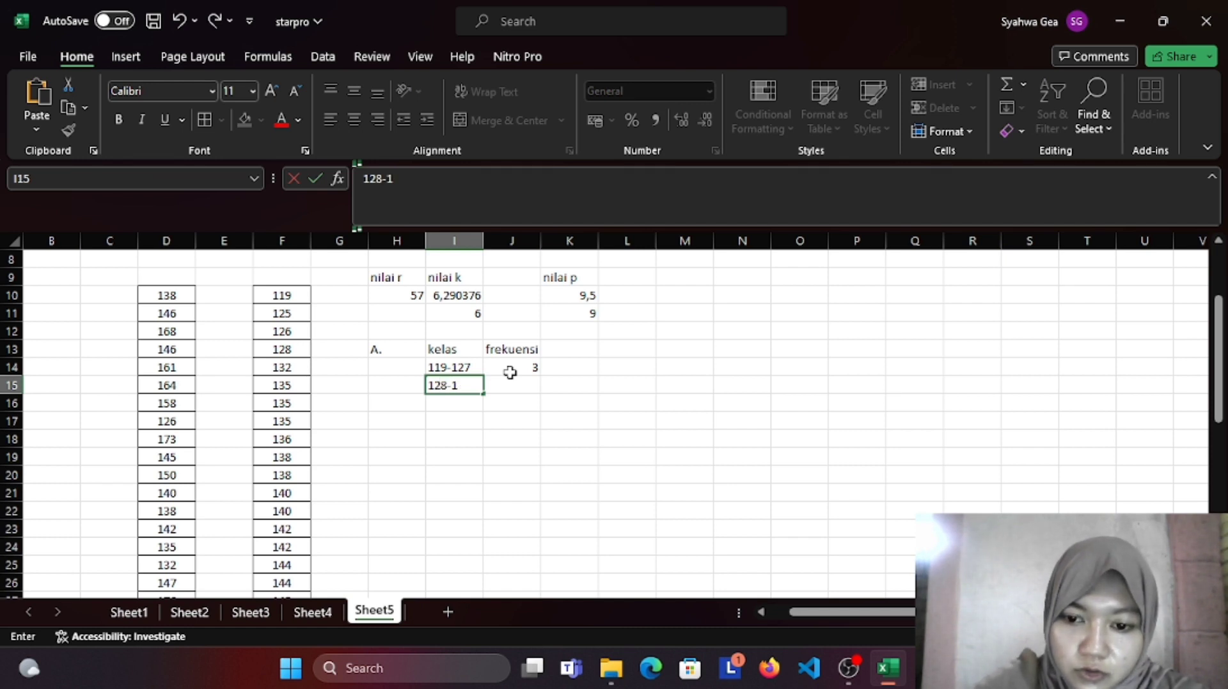
pyautogui.write('36')
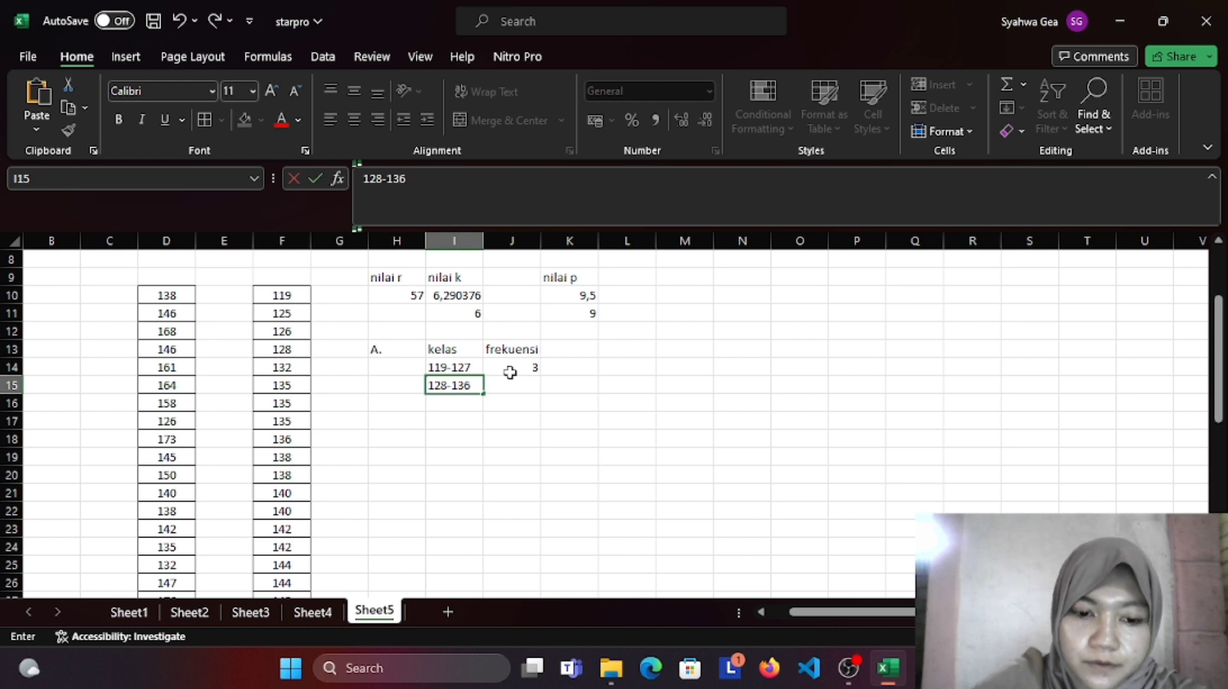
pyautogui.click(512, 379)
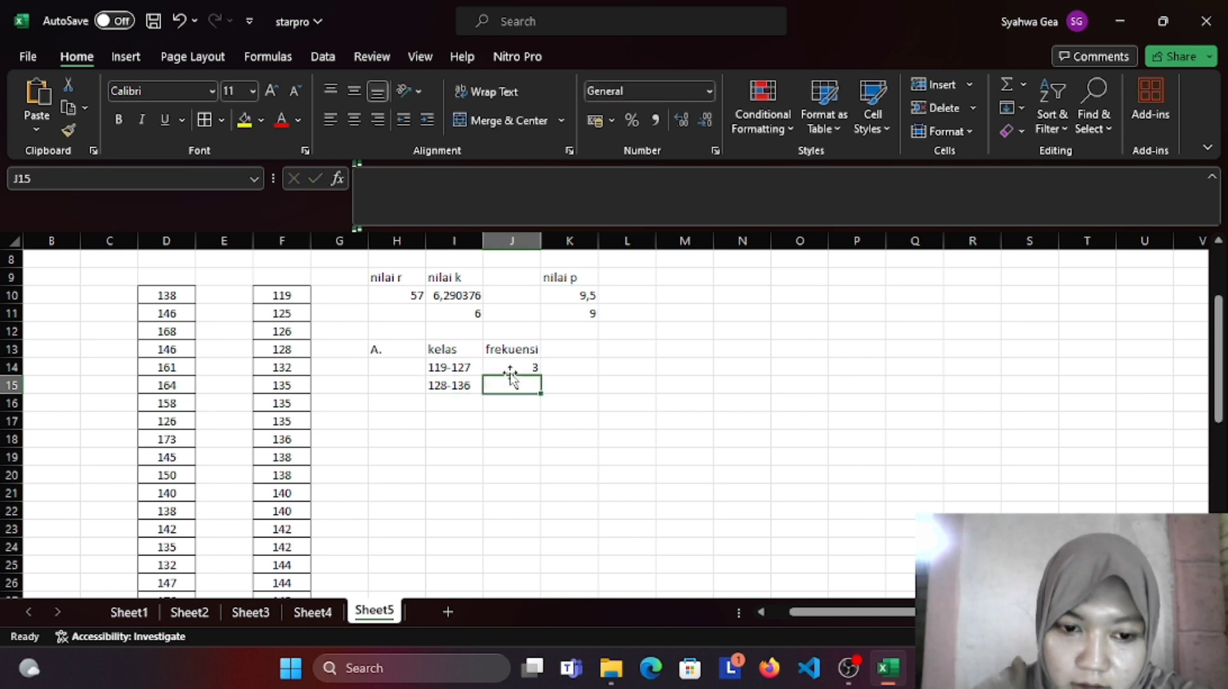
pyautogui.write('6')
pyautogui.press('Return')
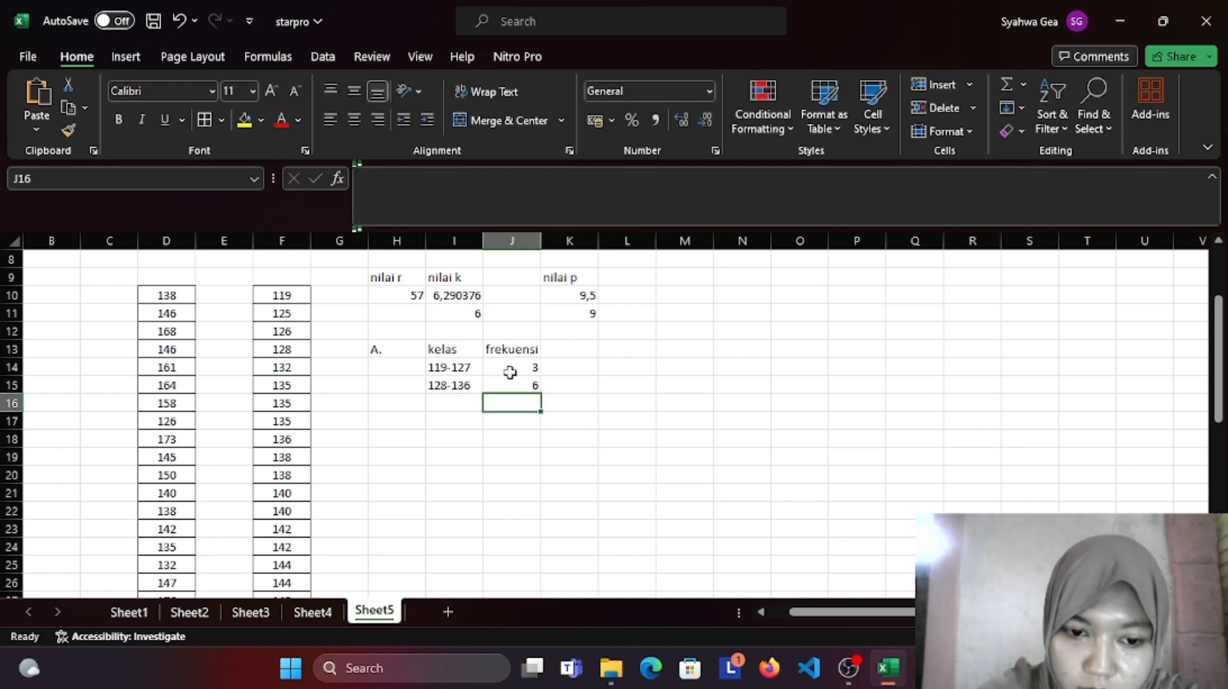
# Step: Add the third class interval 137-145 in I16 with a frequency of 10 in J16
pyautogui.press('Left')
pyautogui.write('137-')
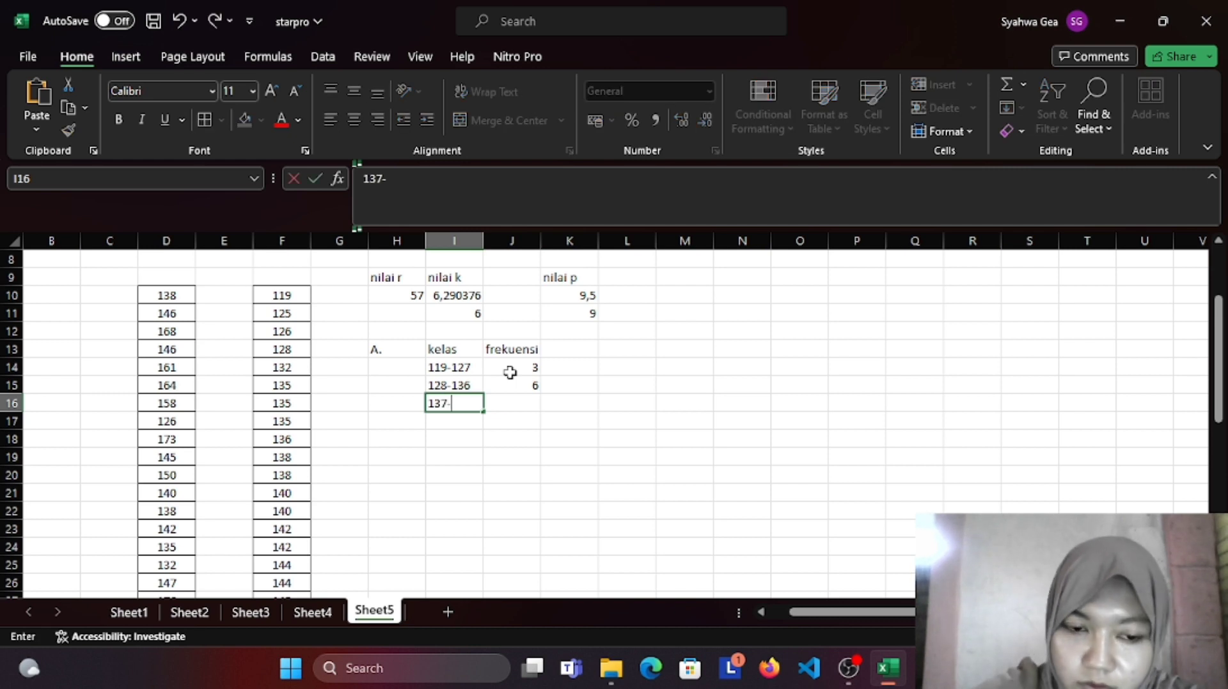
pyautogui.write('145')
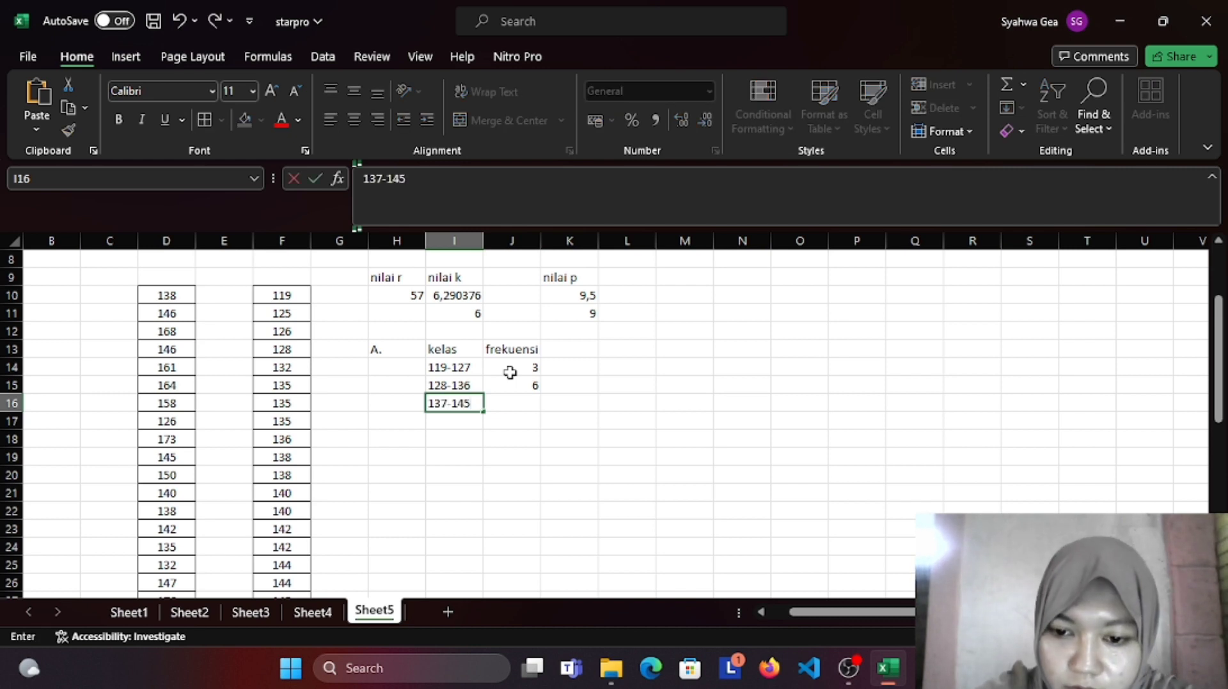
pyautogui.press('Right')
pyautogui.write('10')
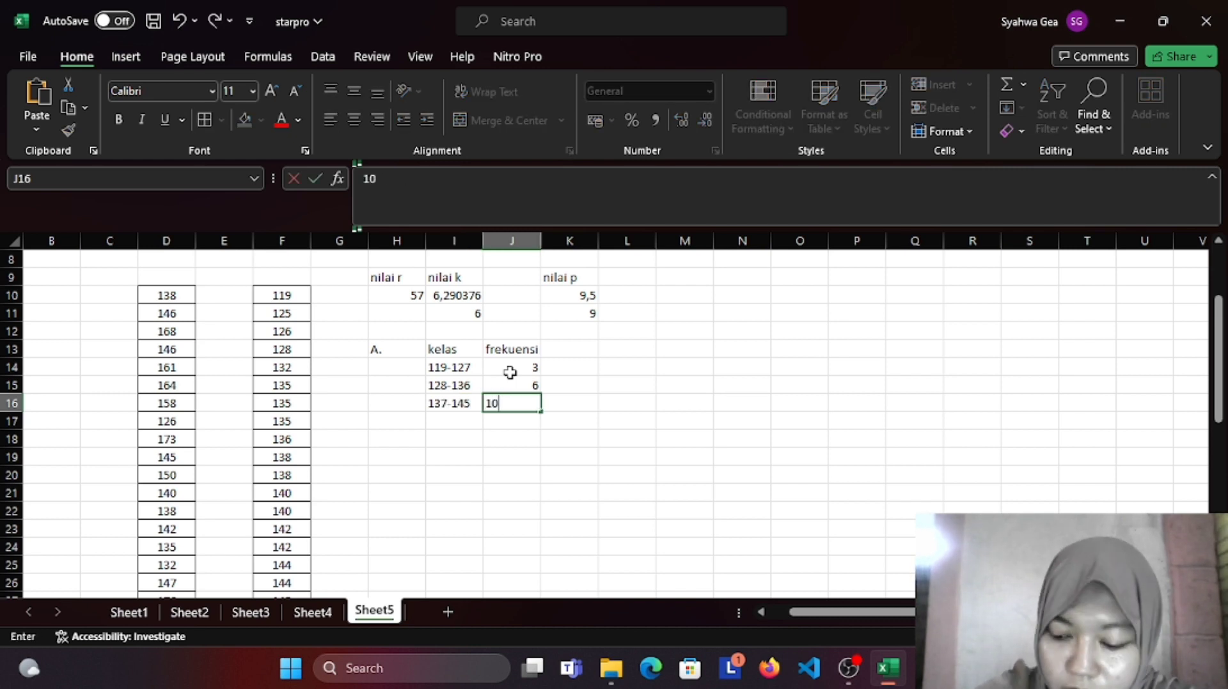
pyautogui.press('Return')
# Step: Add the fourth class interval 146-154 in I17 with a frequency of 11 in J17
pyautogui.press('Left')
pyautogui.write('1')
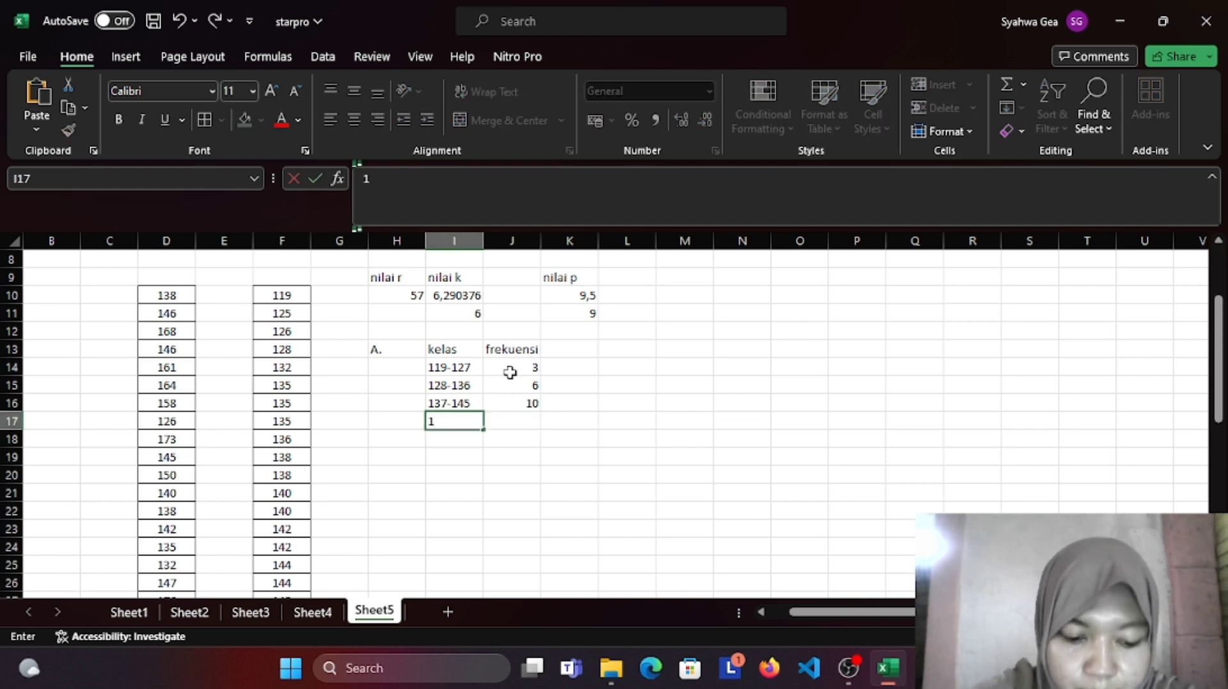
pyautogui.write('46-154')
pyautogui.press('Right')
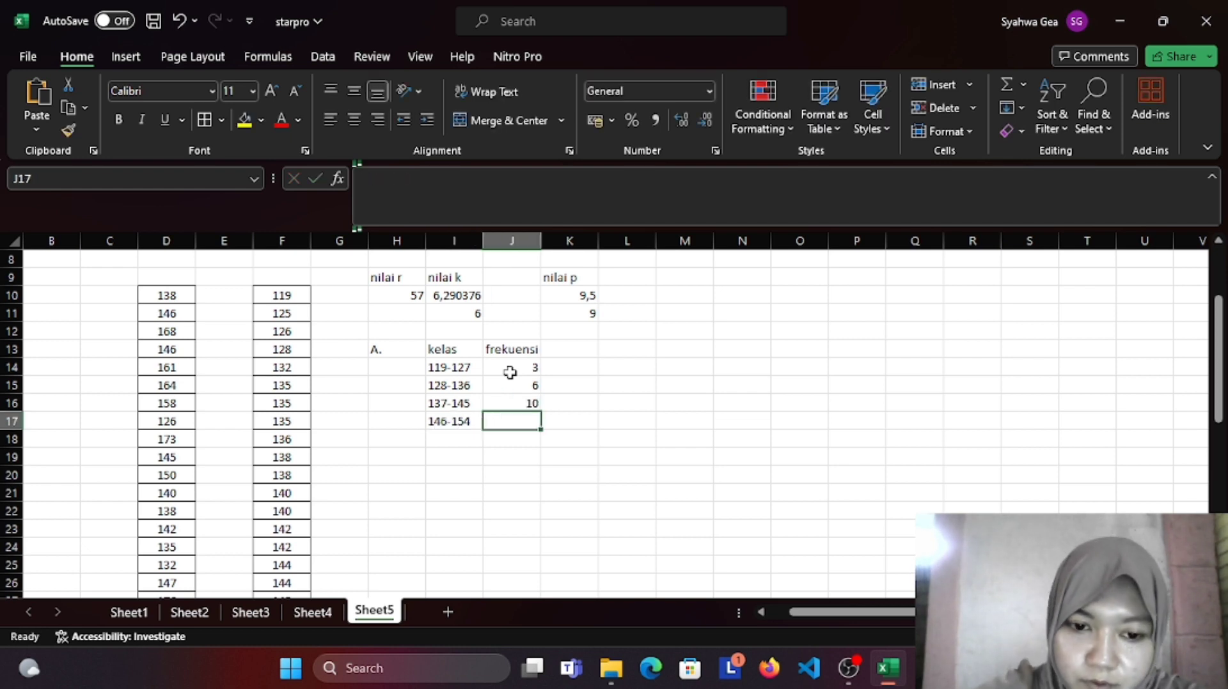
pyautogui.write('11')
pyautogui.press('Return')
# Step: Add the fifth class interval 155-163 in I18 with a frequency of 5 in J18
pyautogui.press('Left')
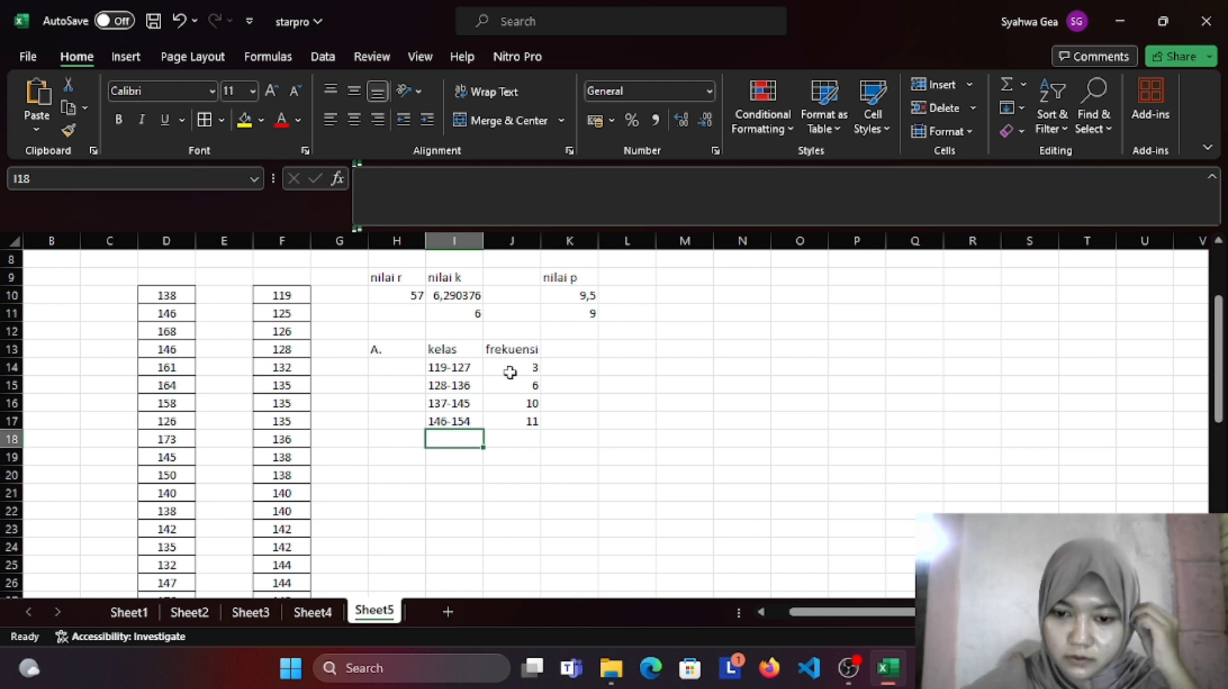
pyautogui.write('155')
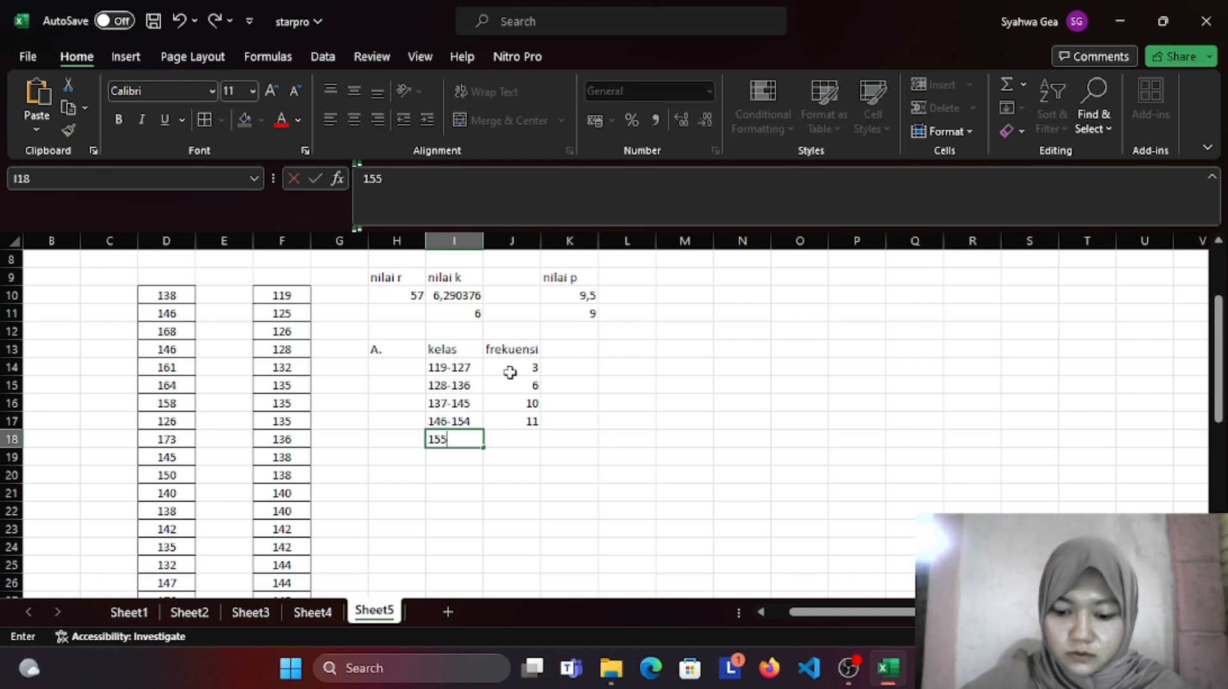
pyautogui.write('-163')
pyautogui.press('Right')
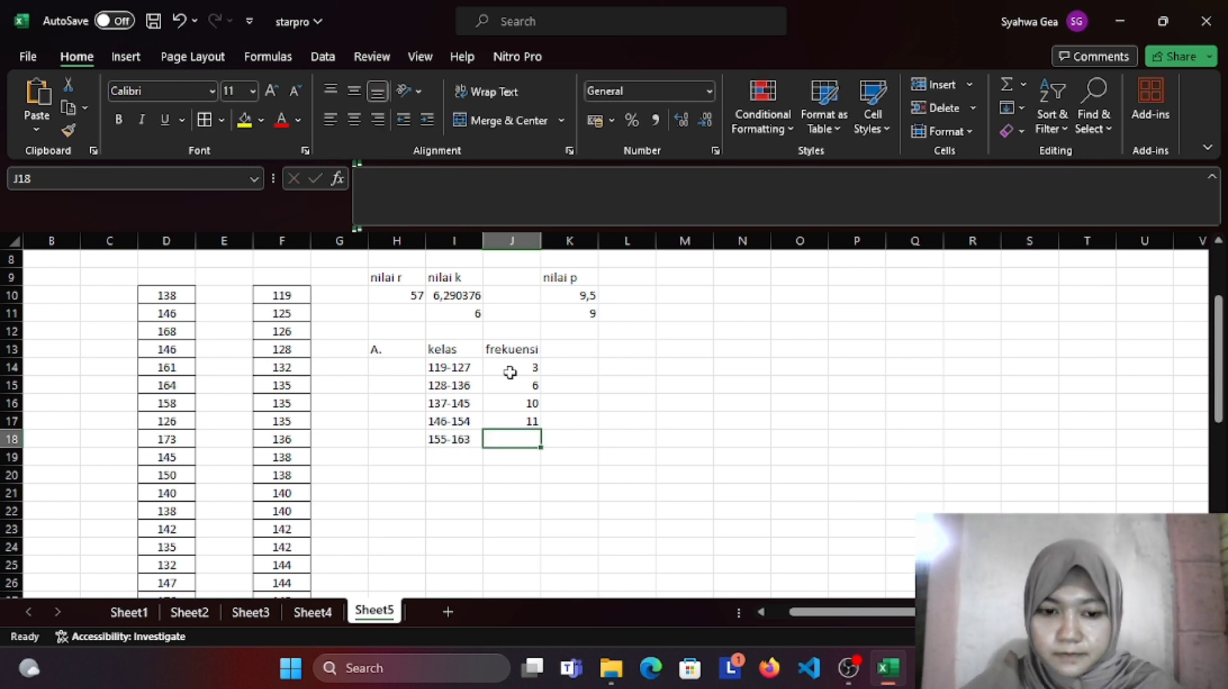
pyautogui.write('5')
pyautogui.click(515, 474)
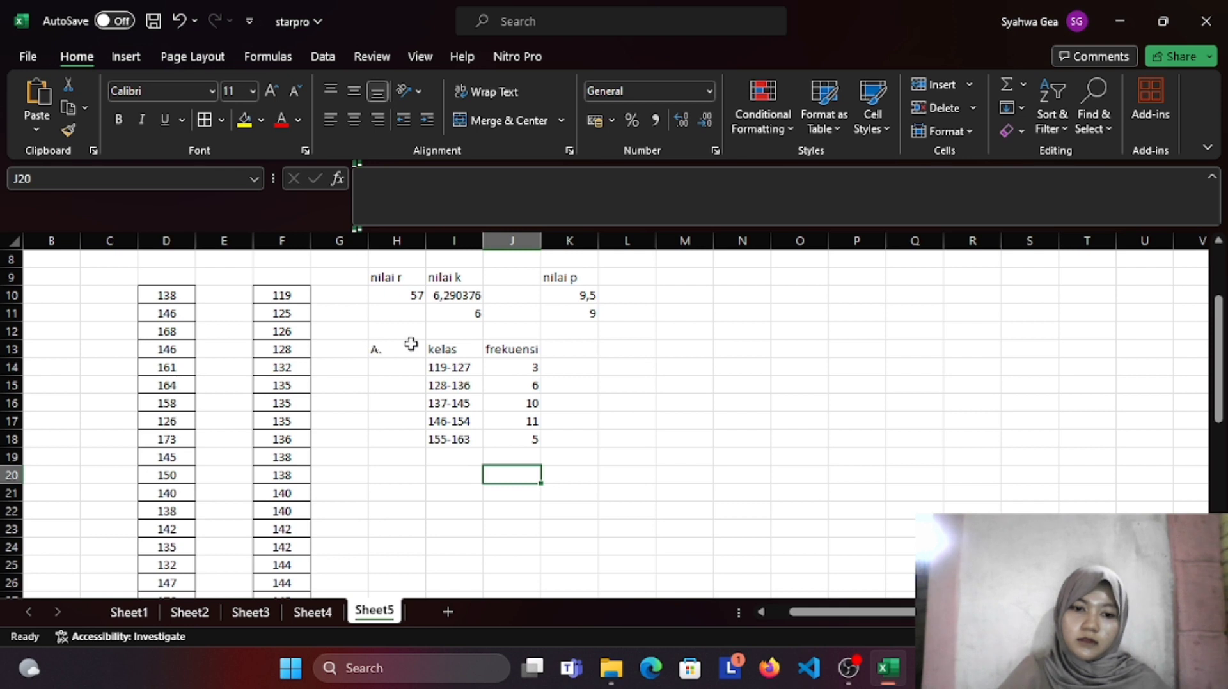
# Step: Apply borders to all cells of part A's frequency table, I13:J18
pyautogui.moveTo(434, 343); pyautogui.dragTo(525, 439)
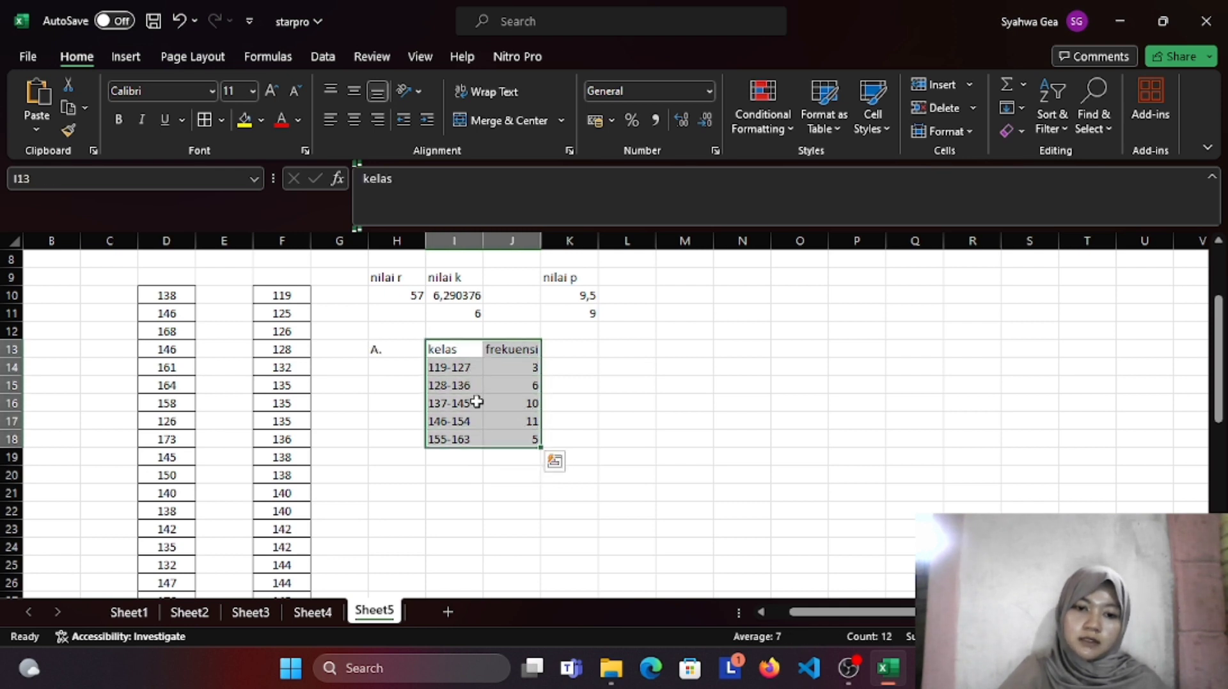
pyautogui.click(203, 120)
pyautogui.click(570, 370)
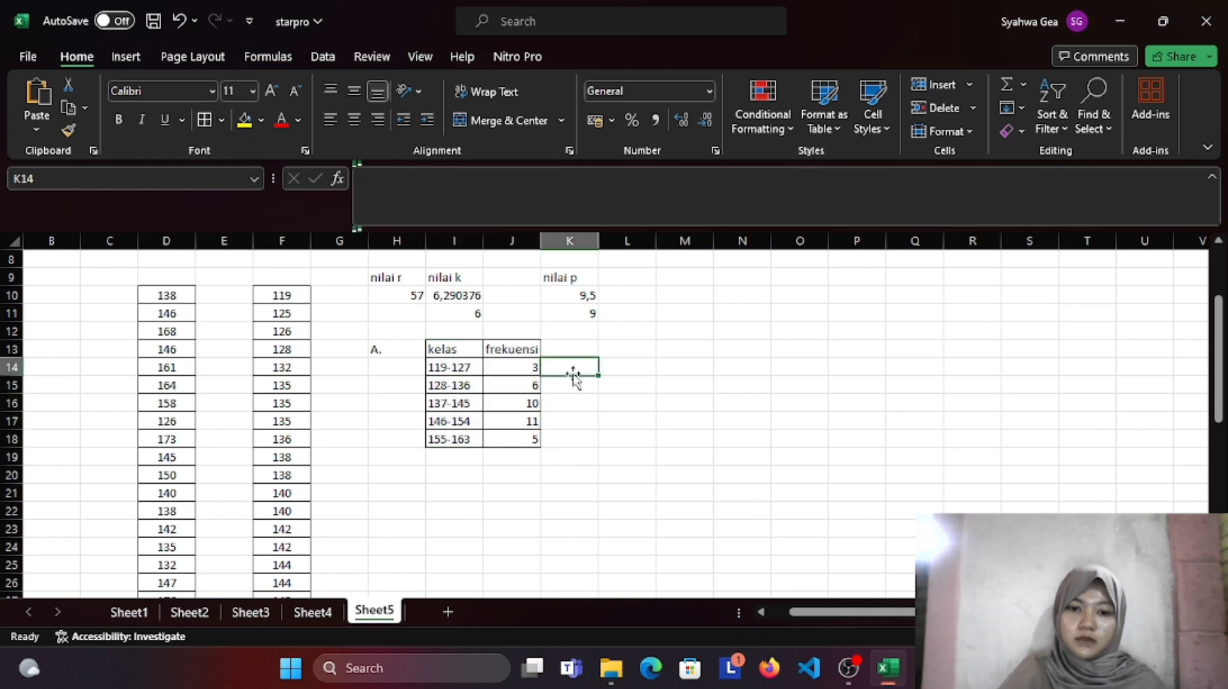
# Step: Enter the part label "B." in L13, beside part A's frequency table
pyautogui.hscroll(2, 573, 377)
pyautogui.click(525, 351)
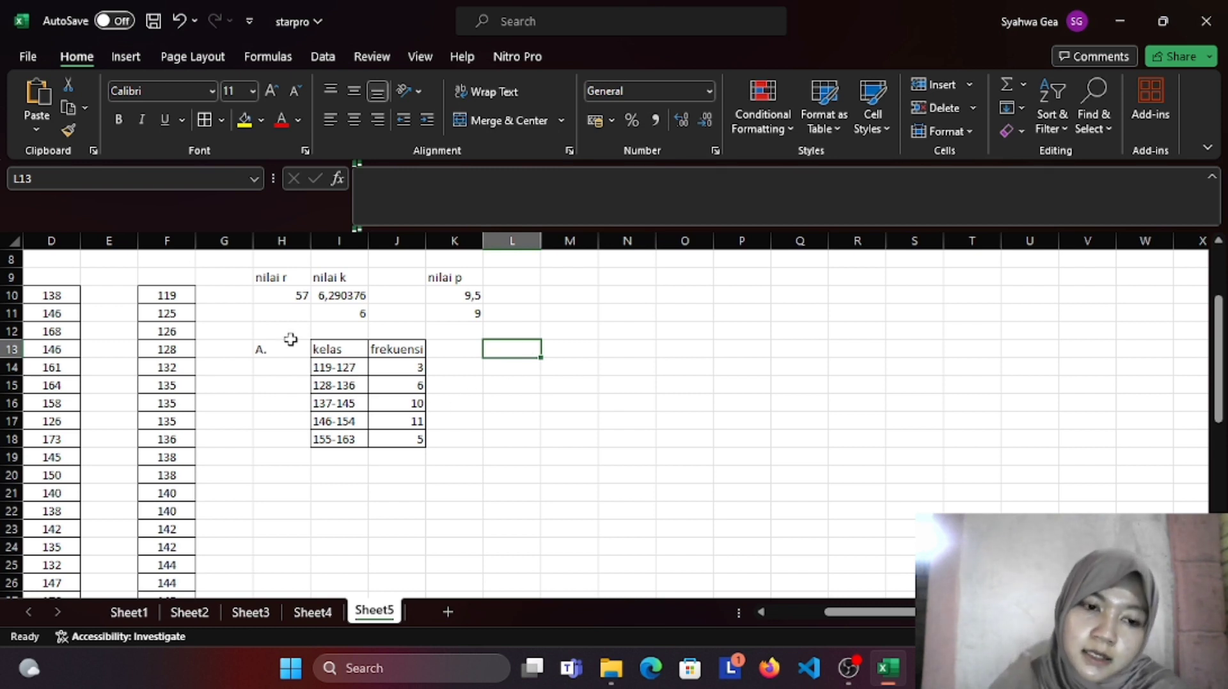
pyautogui.hscroll(-1, 287, 342)
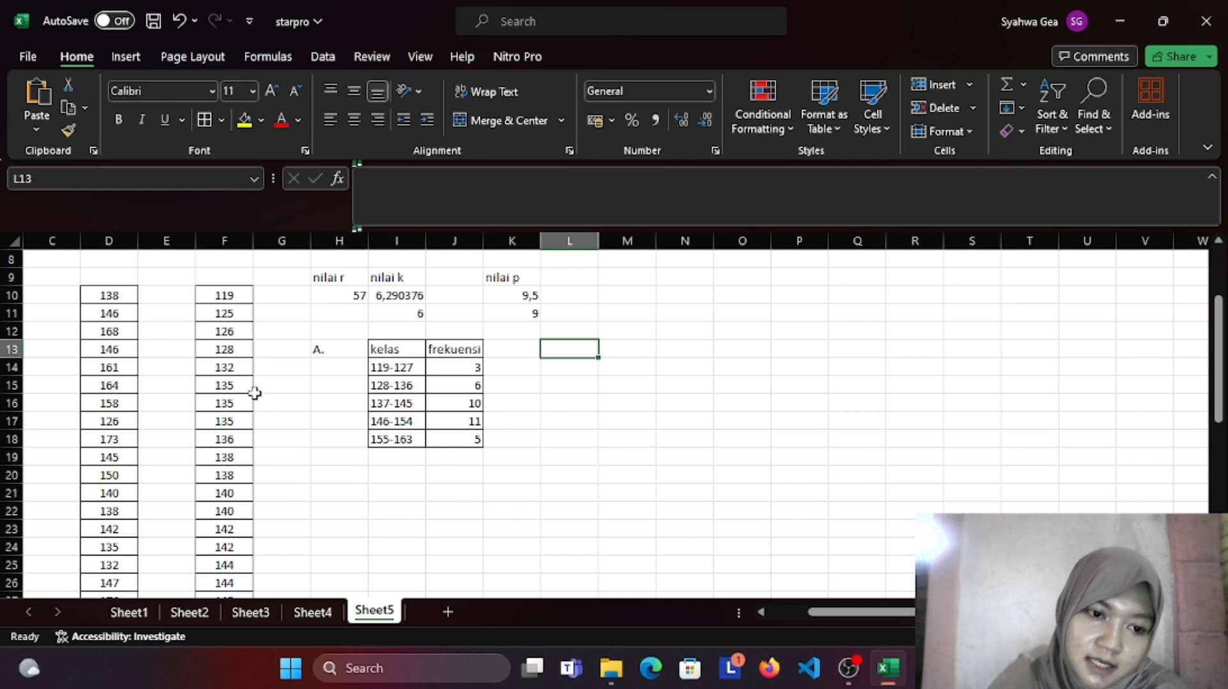
pyautogui.hscroll(2, 397, 474)
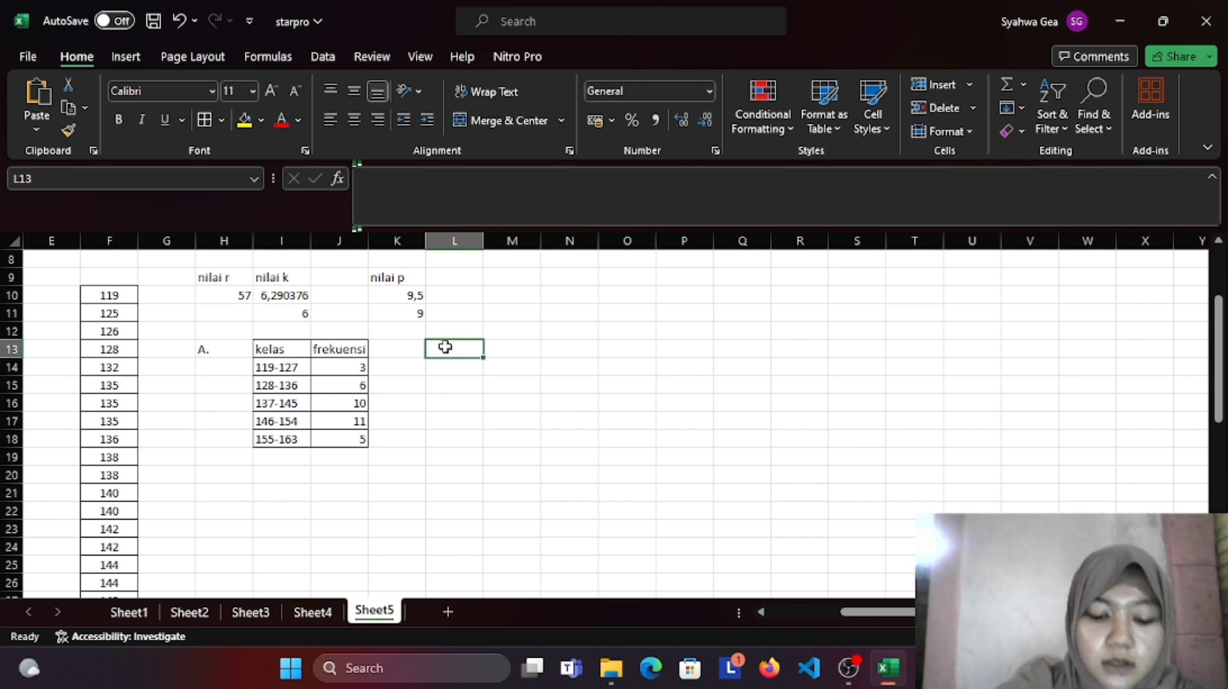
pyautogui.press('capslock')
pyautogui.write('B')
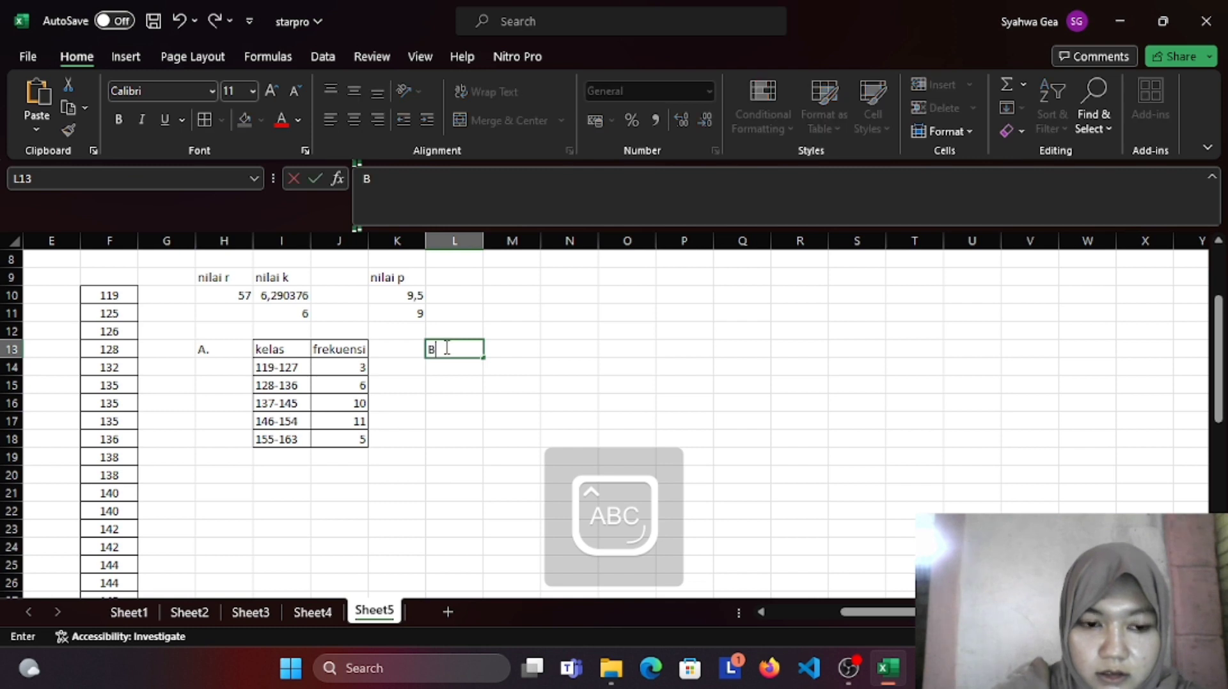
pyautogui.press('capslock')
pyautogui.write('.')
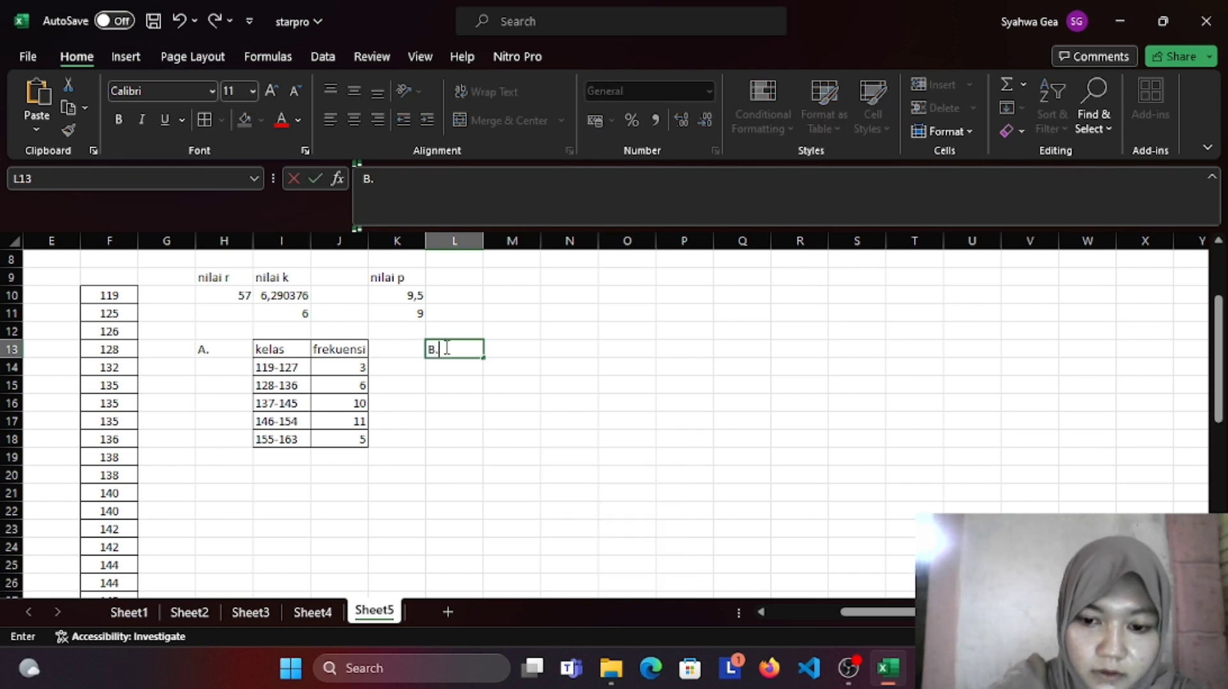
# Step: Enter the part B table headers "kelas" in M13 and "frekuensi" in N13
pyautogui.click(523, 348)
pyautogui.write('k')
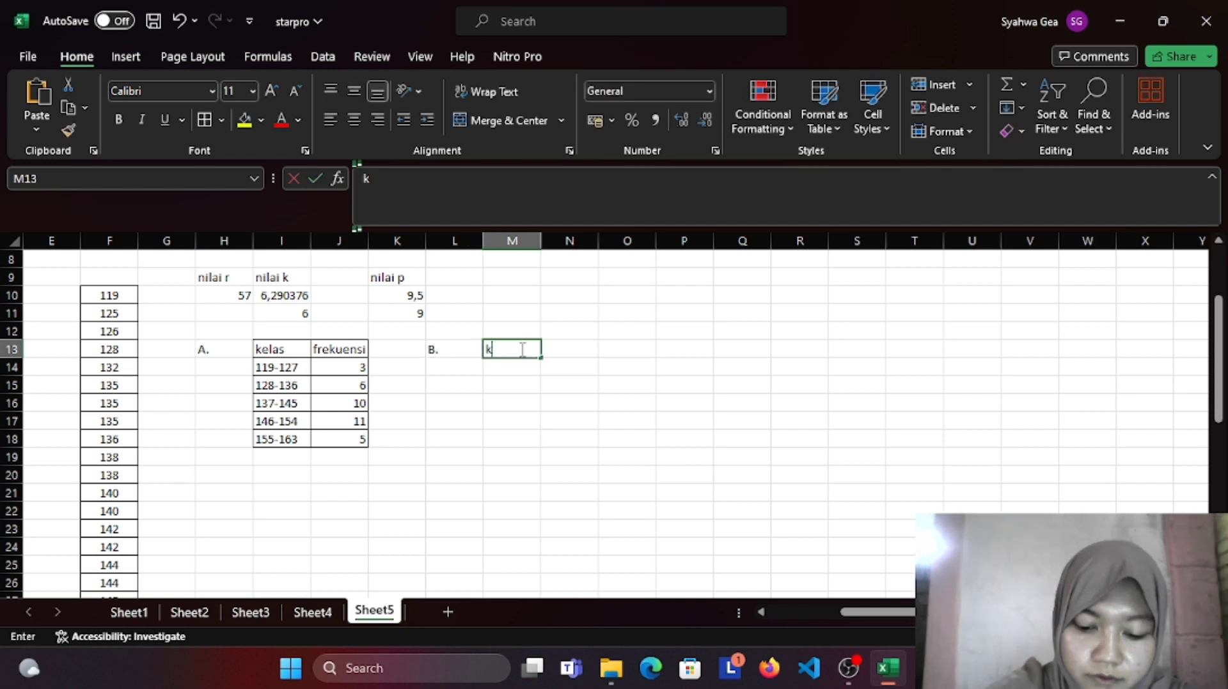
pyautogui.write('elas')
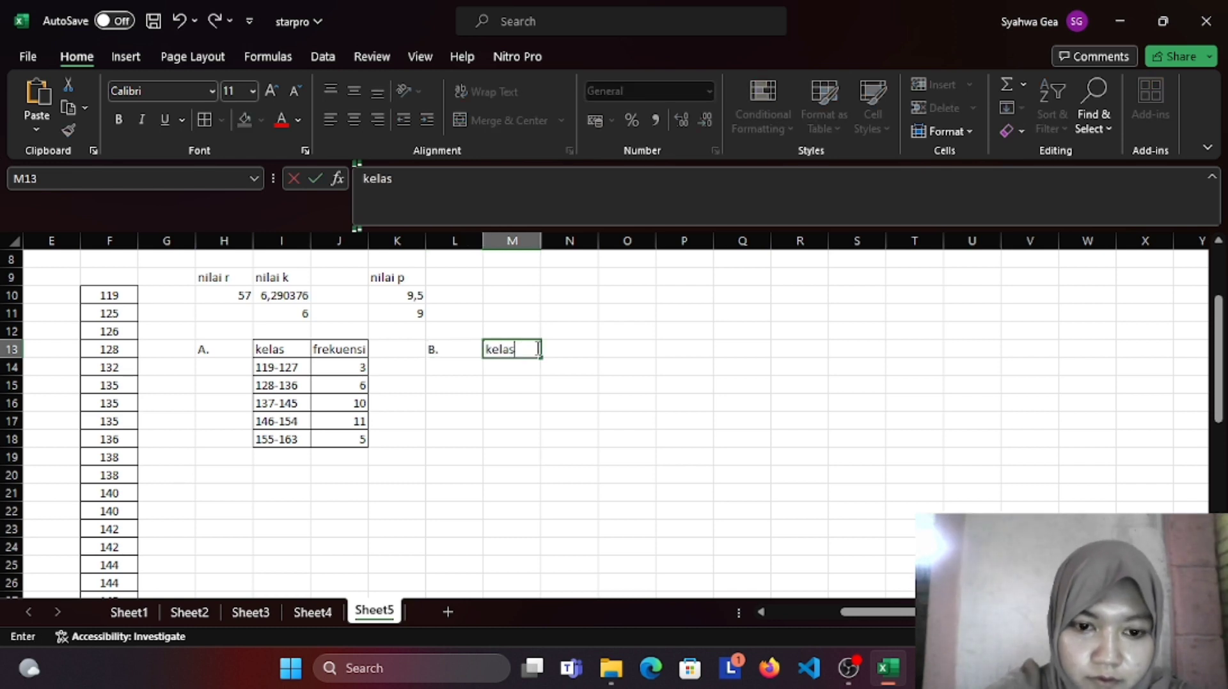
pyautogui.click(566, 354)
pyautogui.write('fre')
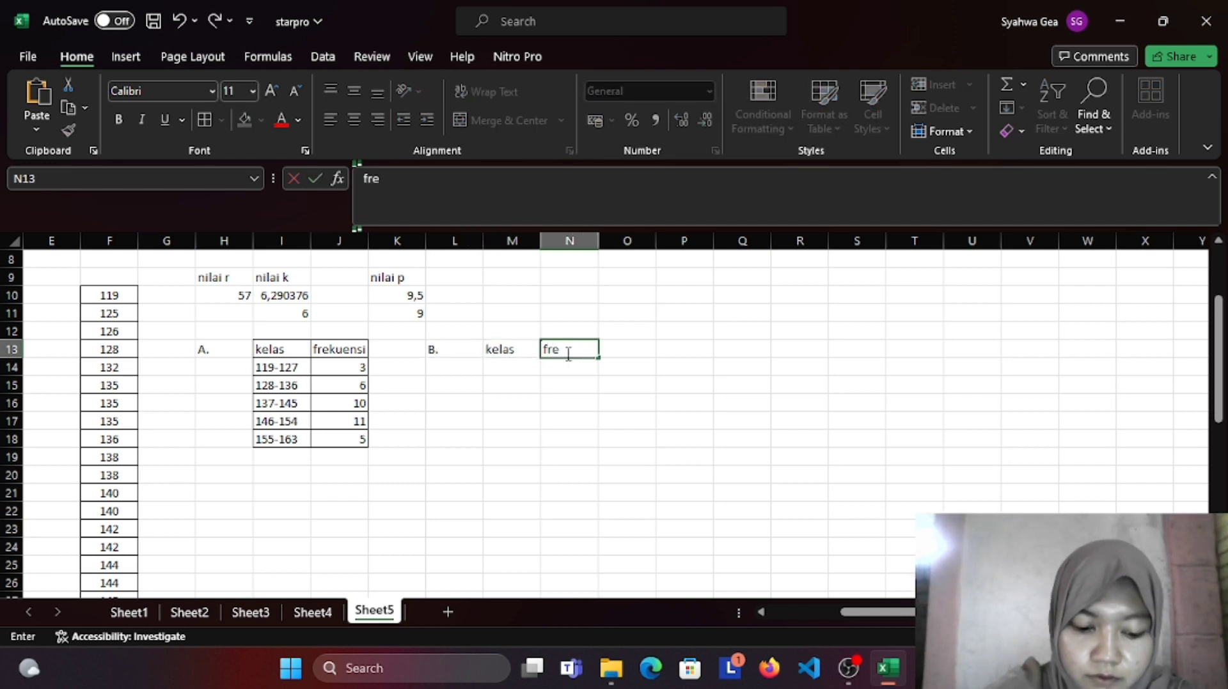
pyautogui.write('kuensi')
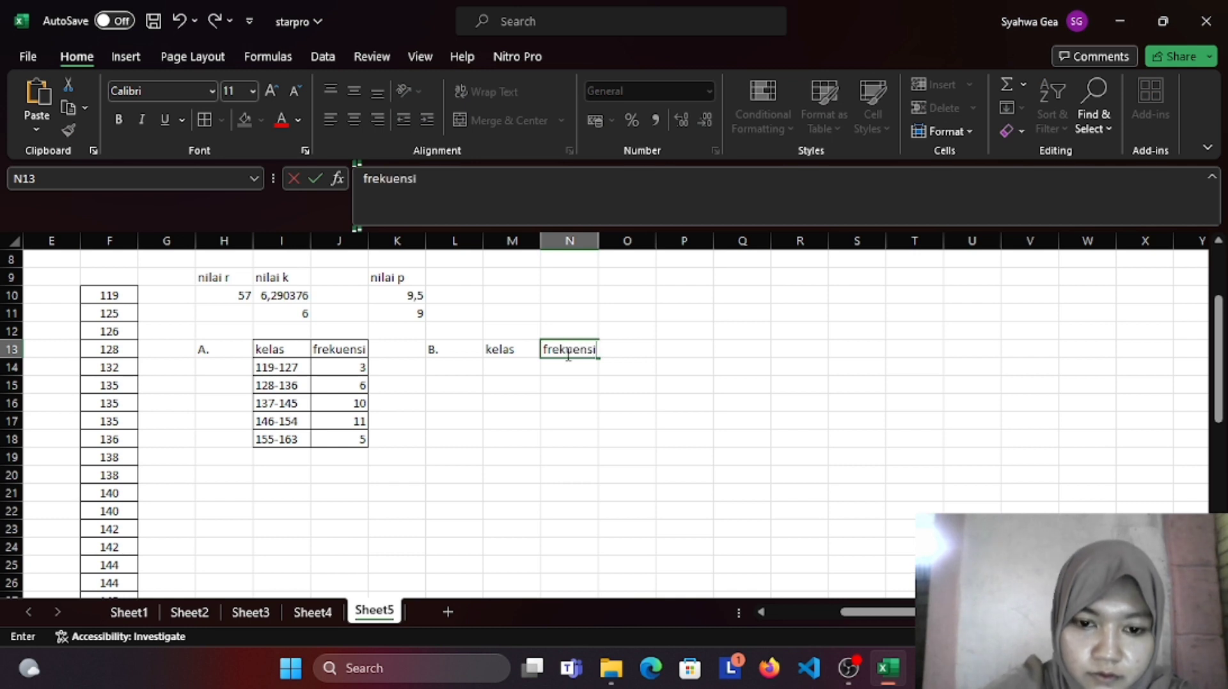
# Step: Enter part B's first class interval 119-120 in M14 with a frequency of 1 in N14
pyautogui.click(506, 364)
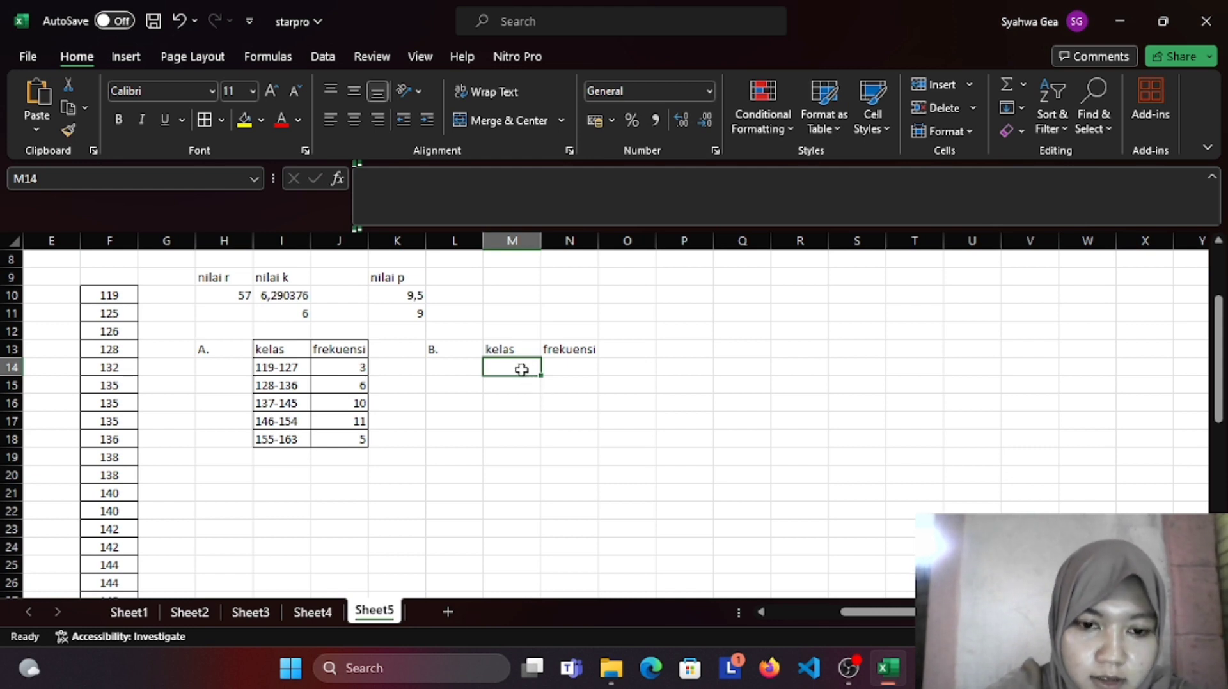
pyautogui.write('1')
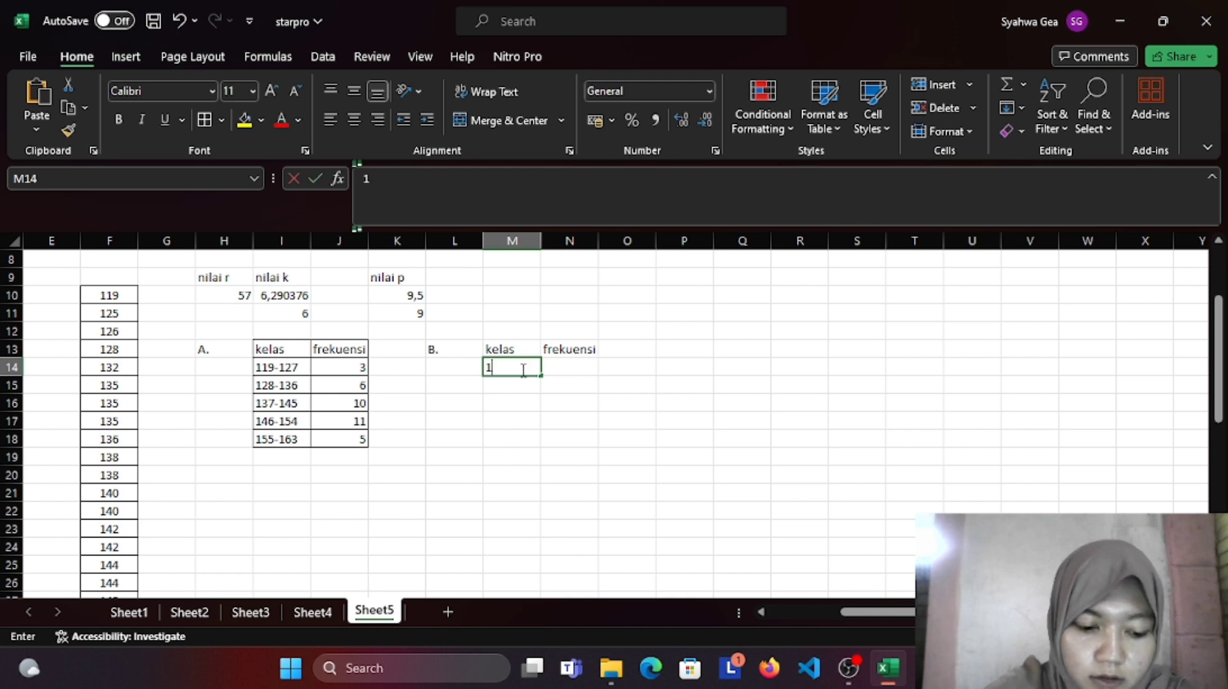
pyautogui.write('19')
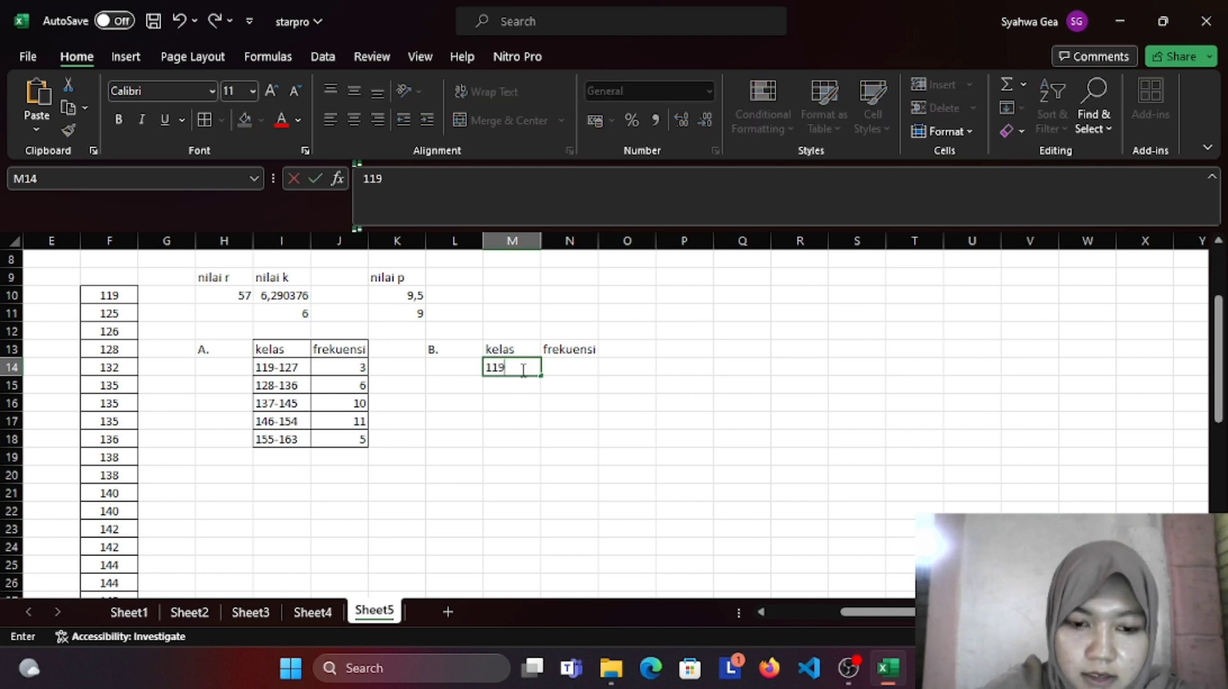
pyautogui.write('-')
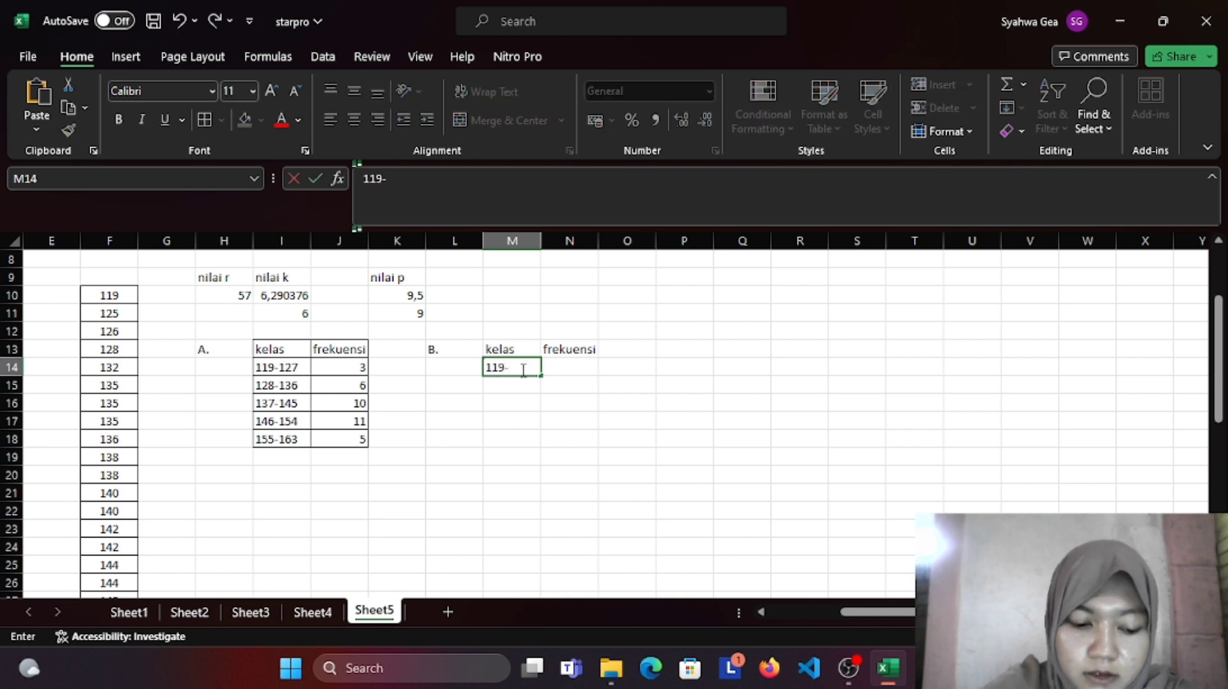
pyautogui.write('120')
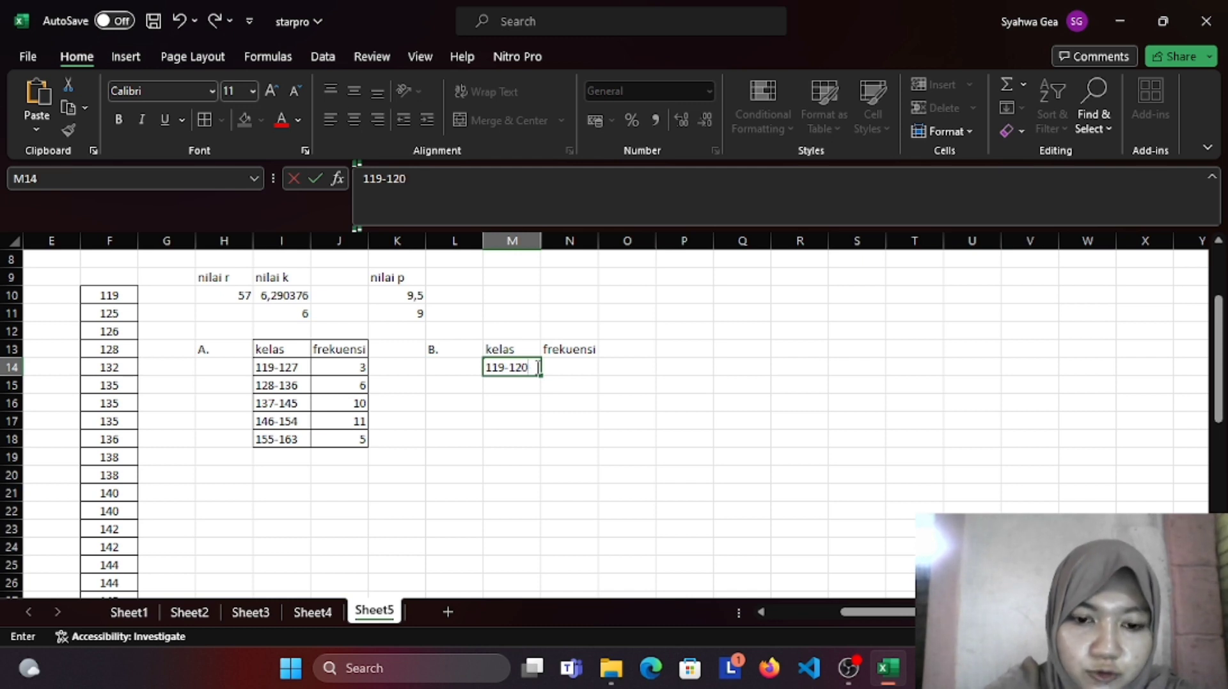
pyautogui.click(567, 365)
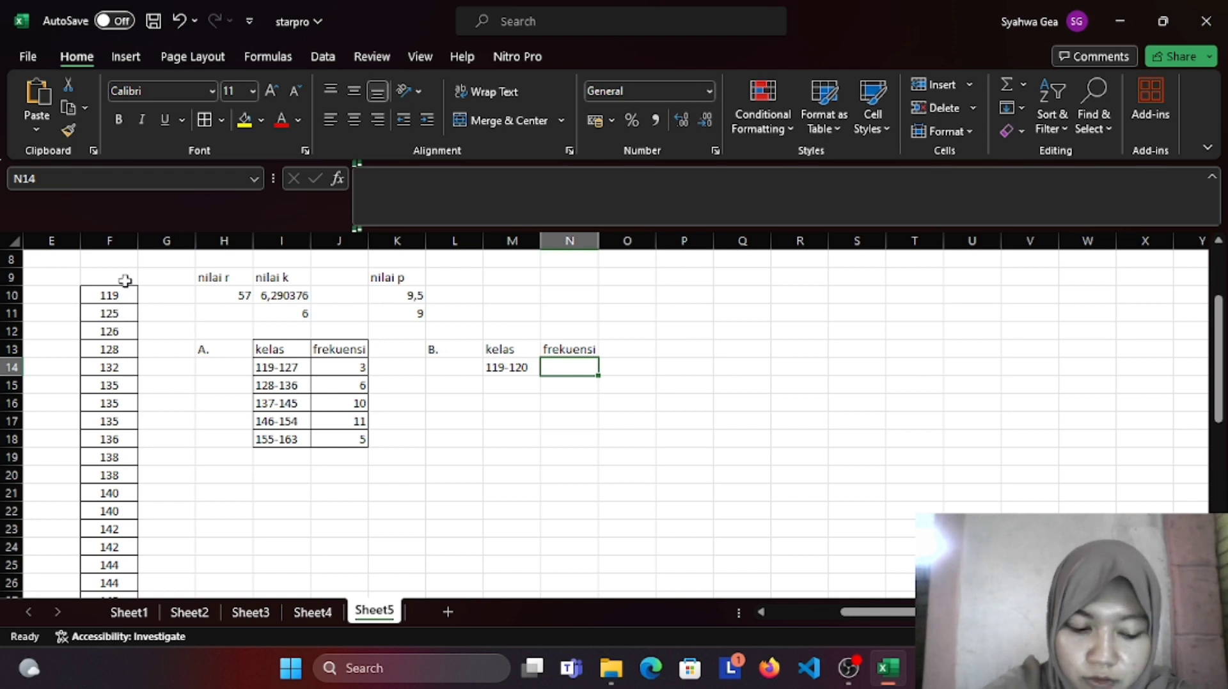
pyautogui.write('1')
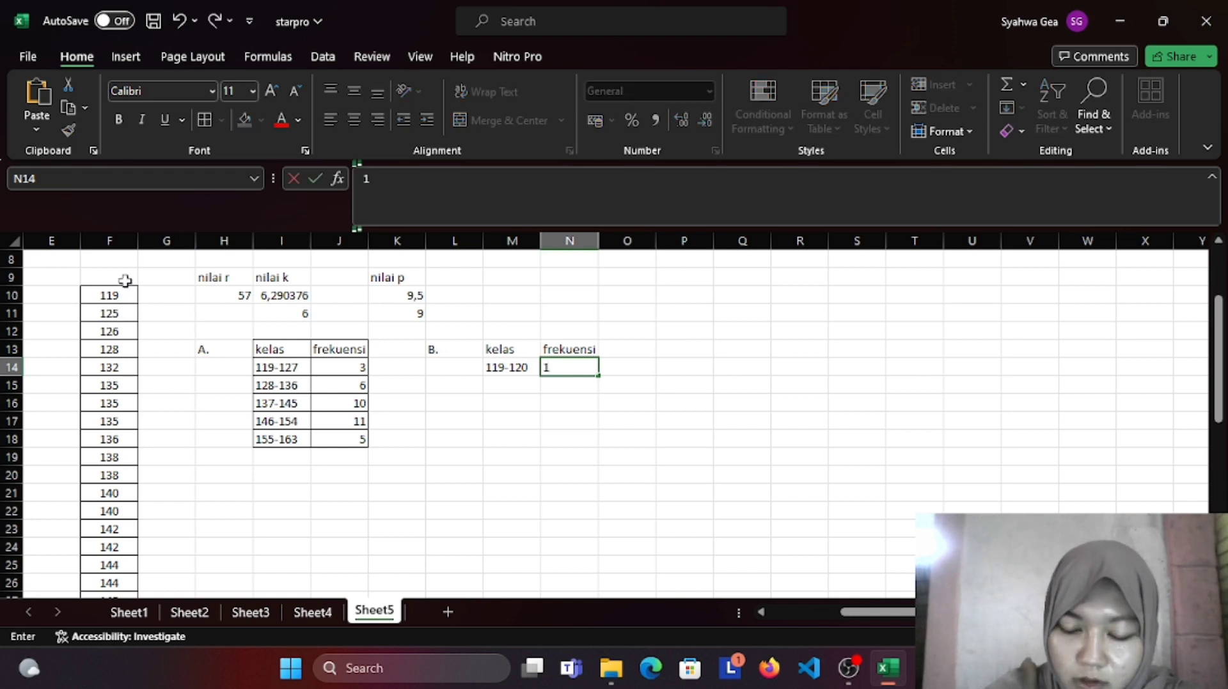
# Step: Enter part B's second class interval 121-122 in M15 with a frequency of 0 in N15
pyautogui.press('Return')
pyautogui.press('Left')
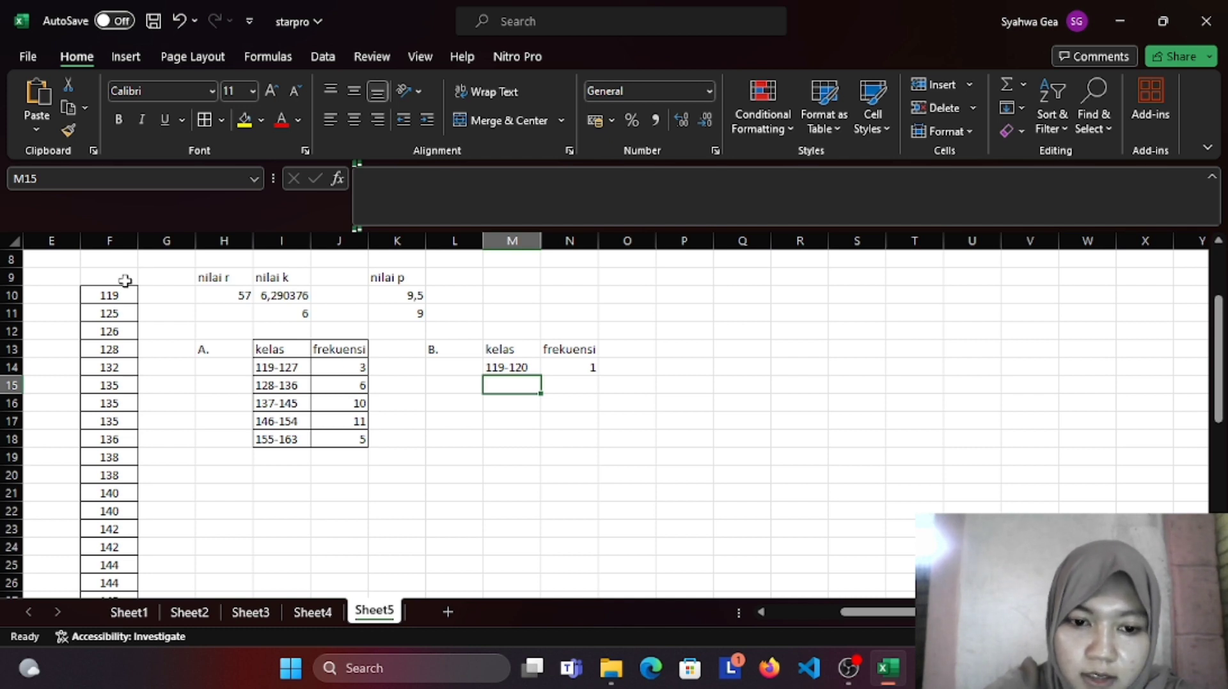
pyautogui.write('121')
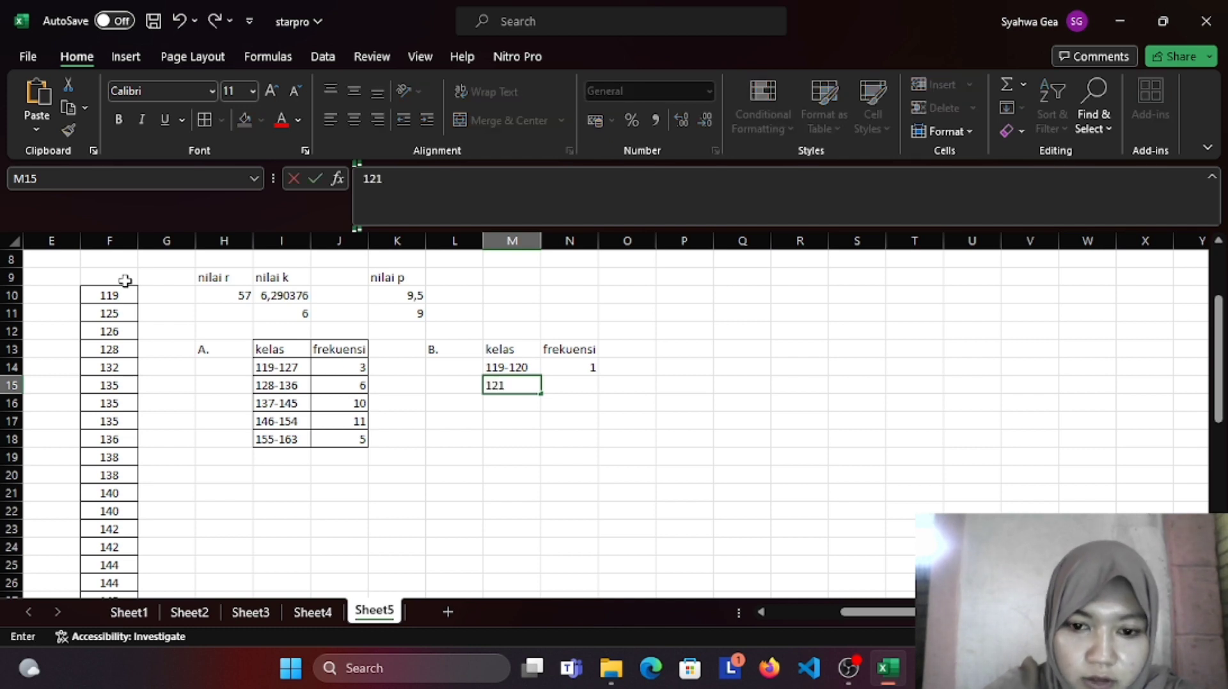
pyautogui.write('-1')
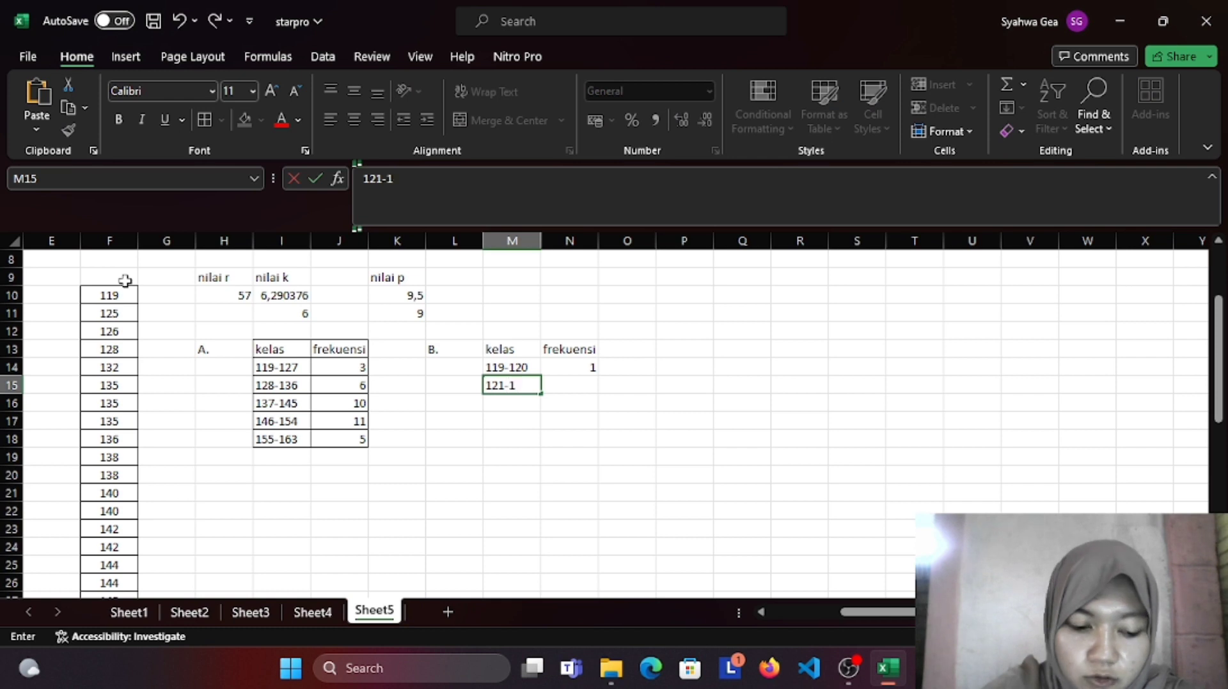
pyautogui.write('22')
pyautogui.press('Tab')
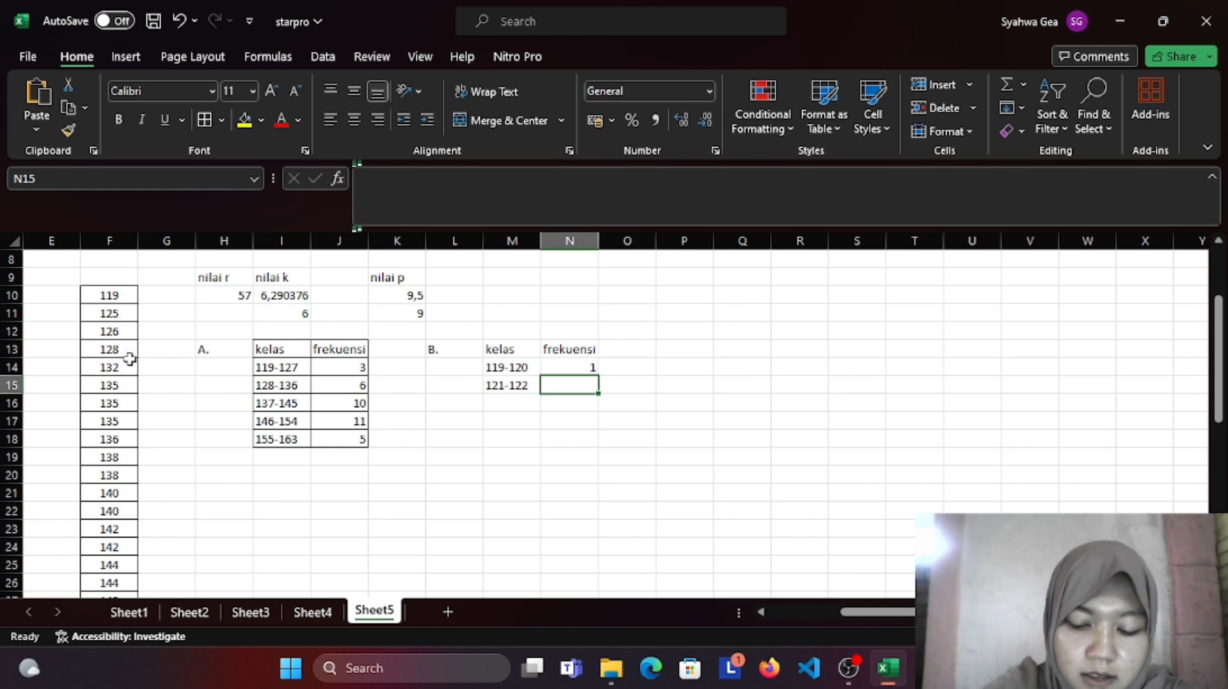
pyautogui.write('0')
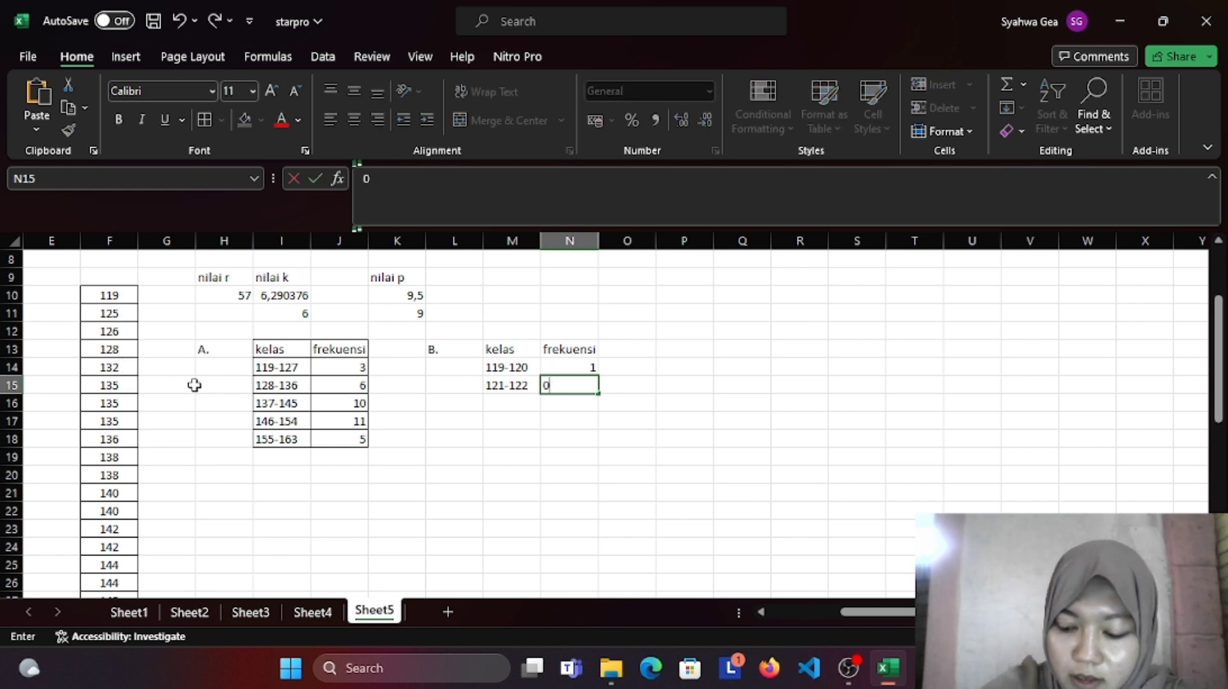
pyautogui.press('Return')
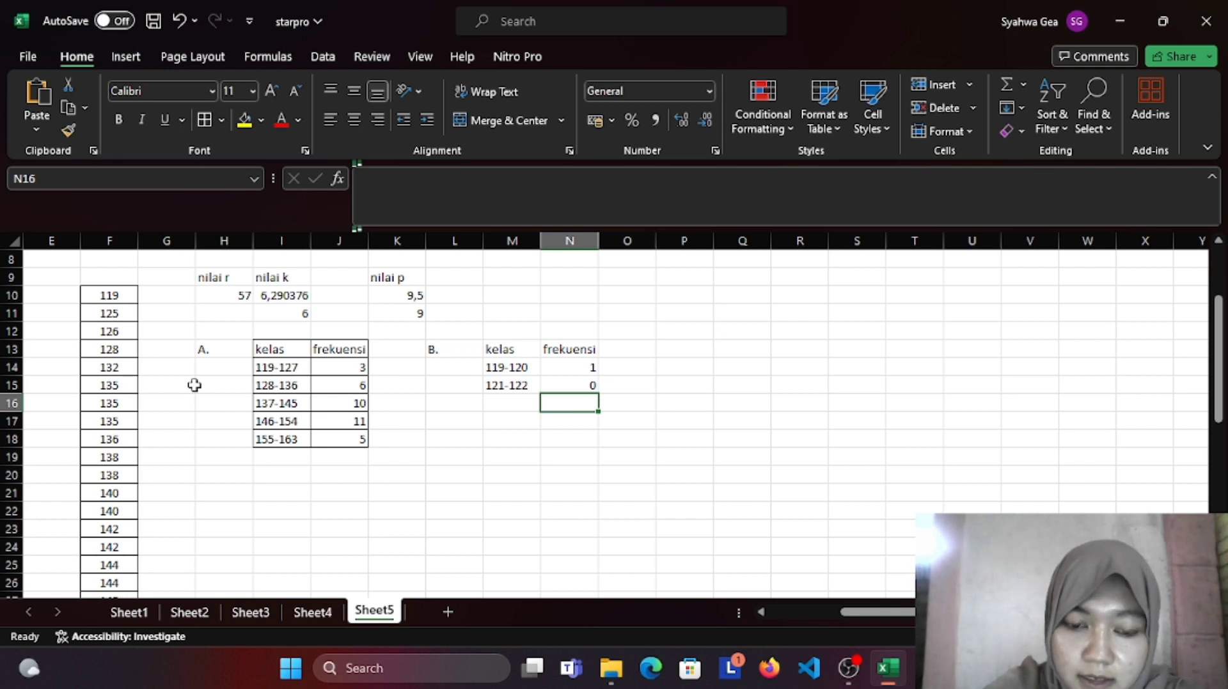
# Step: Enter the class intervals 123-124 in M16 and 125-126 in M17
pyautogui.press('Left')
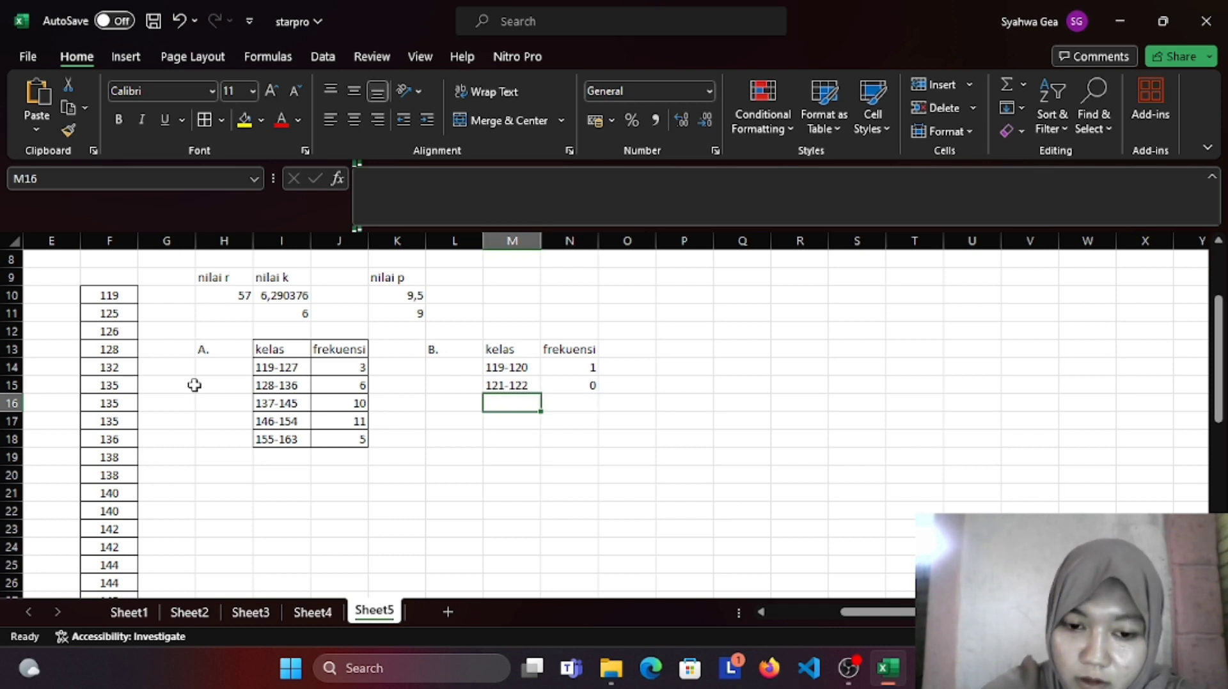
pyautogui.write('1')
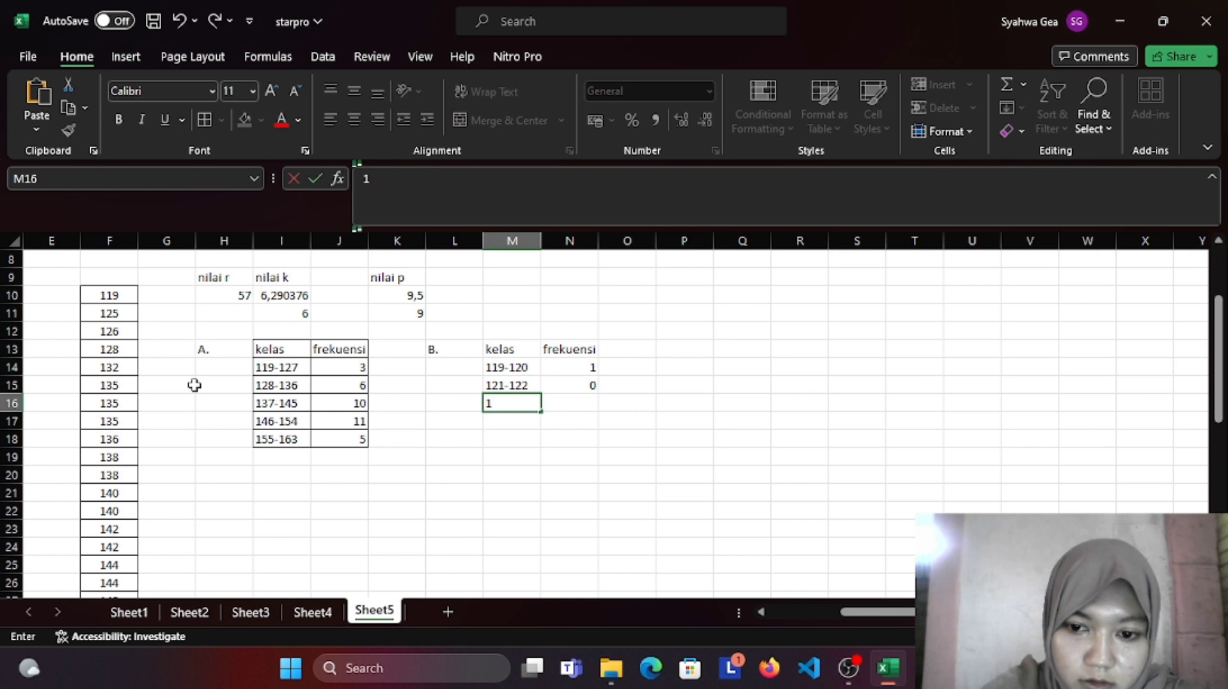
pyautogui.write('23-')
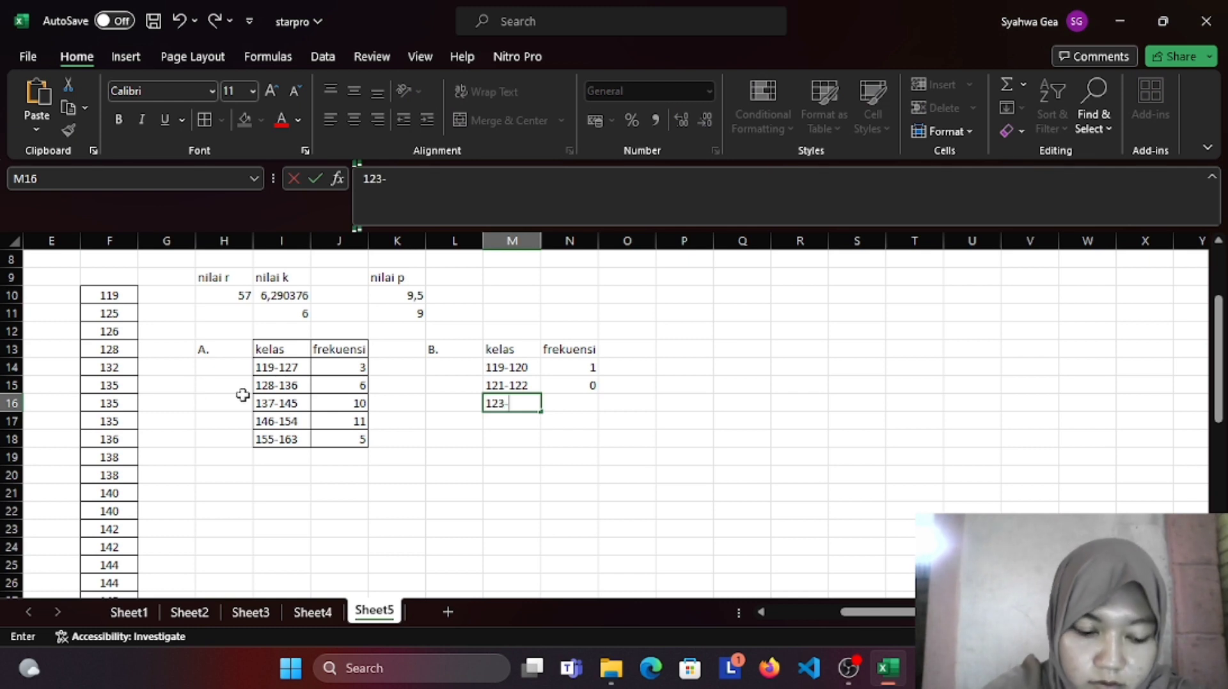
pyautogui.write('124')
pyautogui.press('Return')
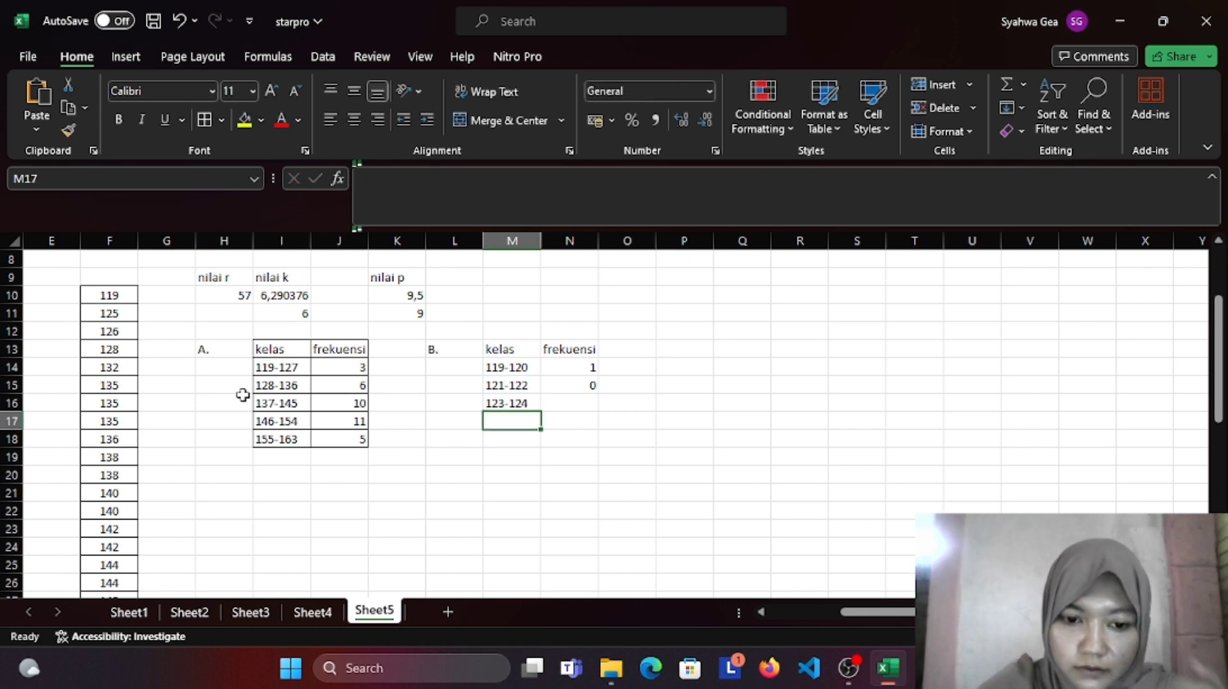
pyautogui.write('125-126')
pyautogui.press('Return')
# Step: Enter the class interval 127-128 in M18 of part B's table
pyautogui.write('127')
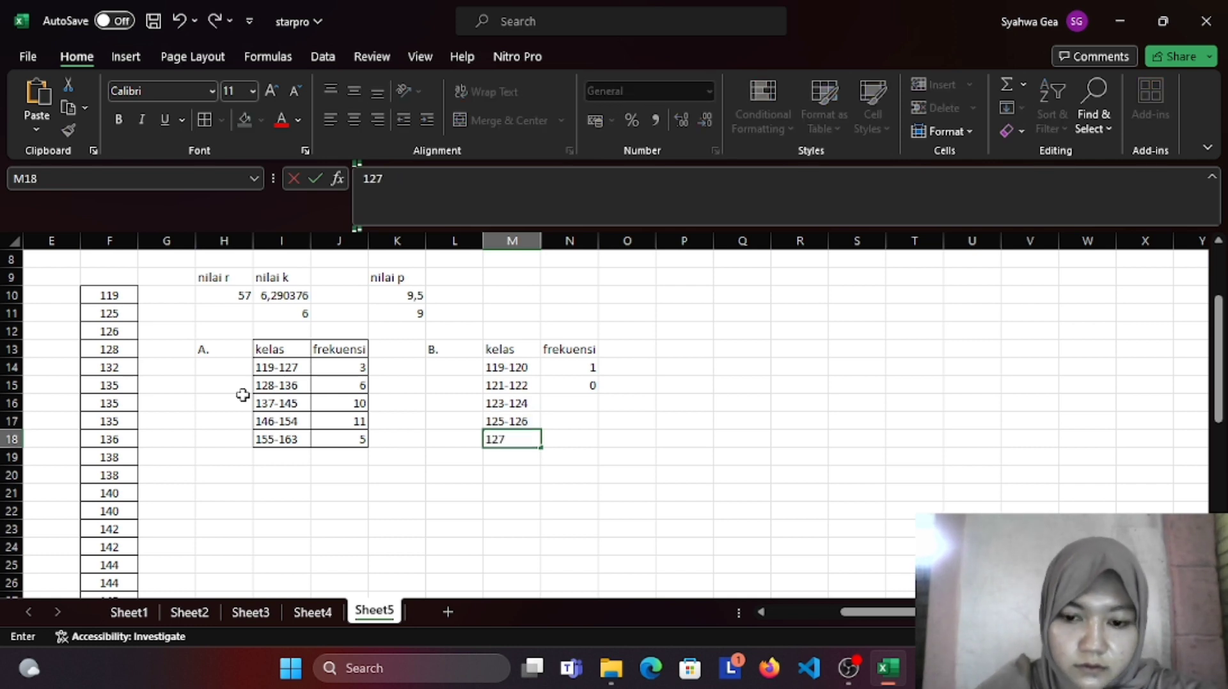
pyautogui.hotkey('ctrl', 'Return')
pyautogui.click(427, 178)
pyautogui.write('-')
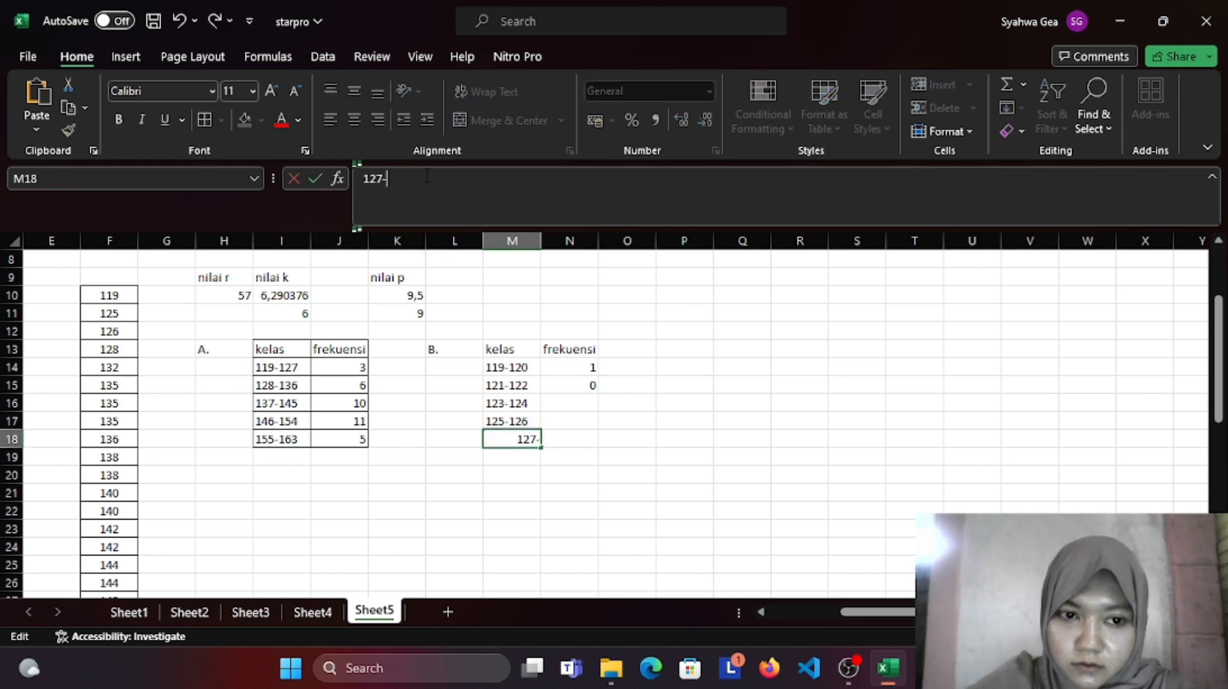
pyautogui.write('128')
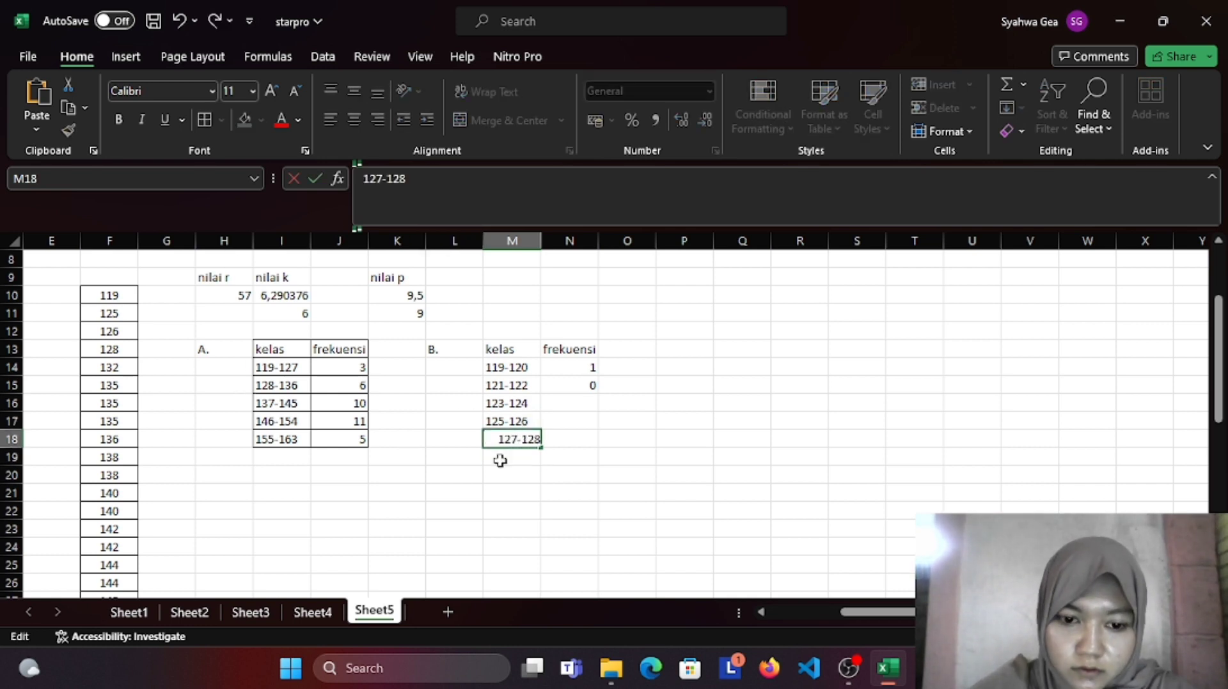
# Step: Enter the class intervals 129-130 in M19 and 131-132 in M20
pyautogui.click(500, 461)
pyautogui.write('129-1')
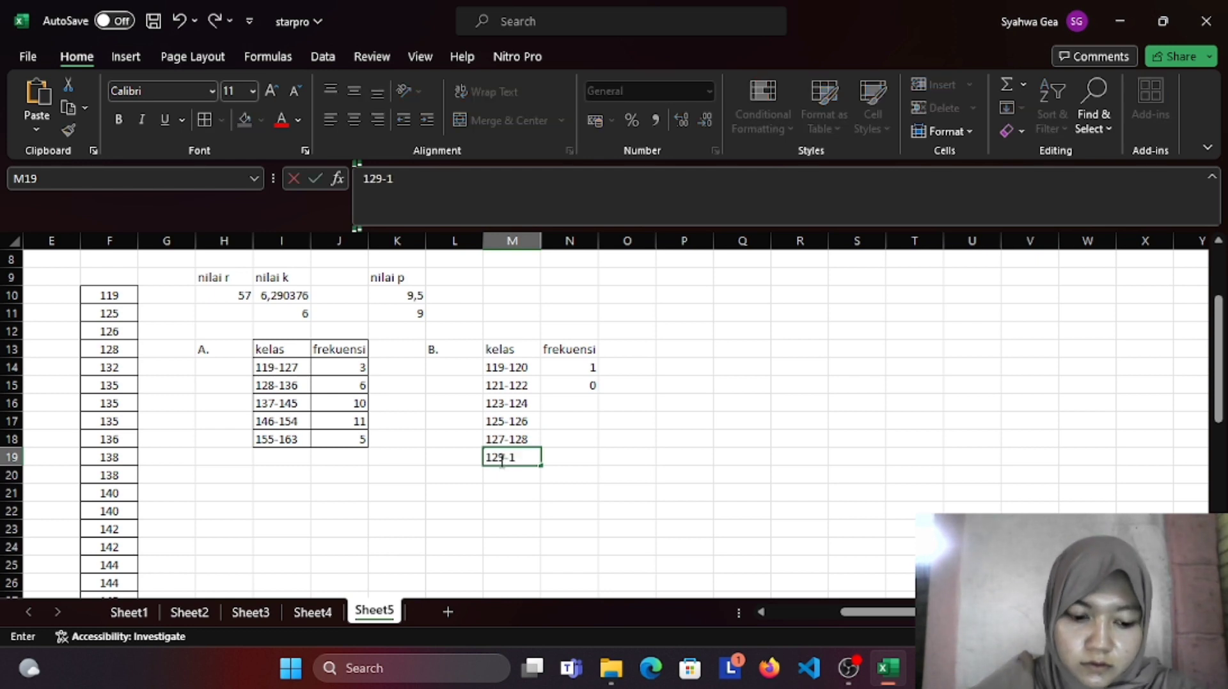
pyautogui.write('30')
pyautogui.press('Return')
pyautogui.write('131-132')
pyautogui.press('Return')
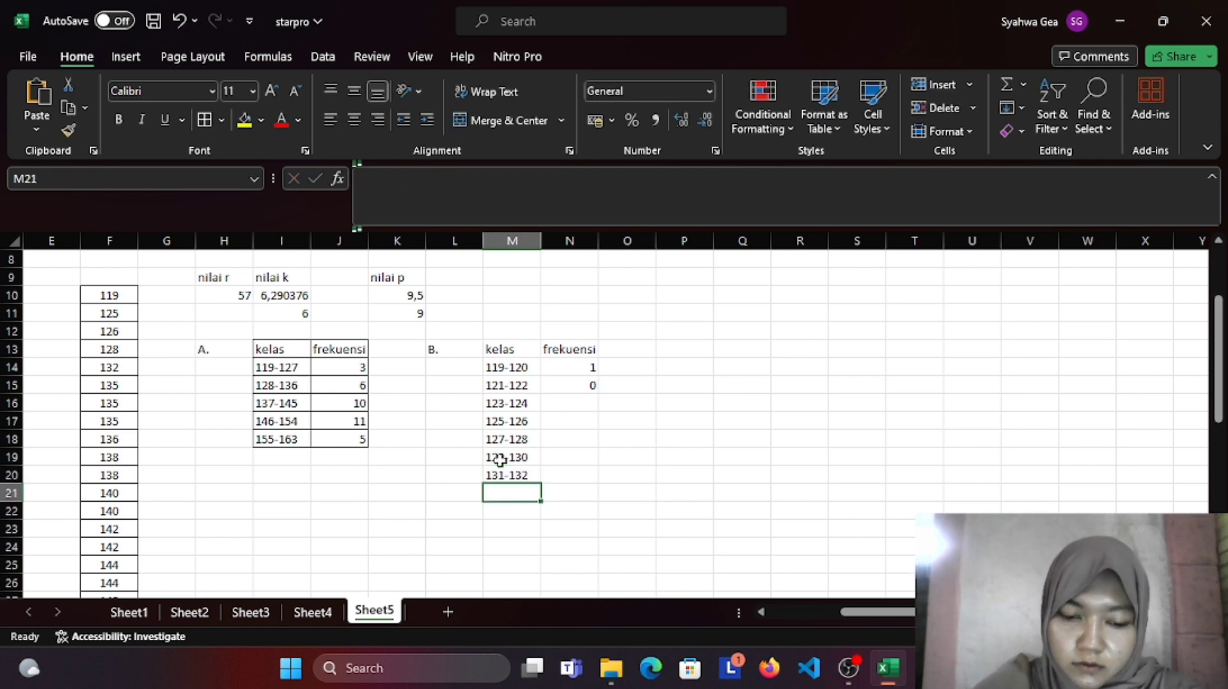
# Step: Enter the class intervals 133-134 in M21 and 135-136 in M22
pyautogui.write('133-134')
pyautogui.press('Return')
pyautogui.write('135')
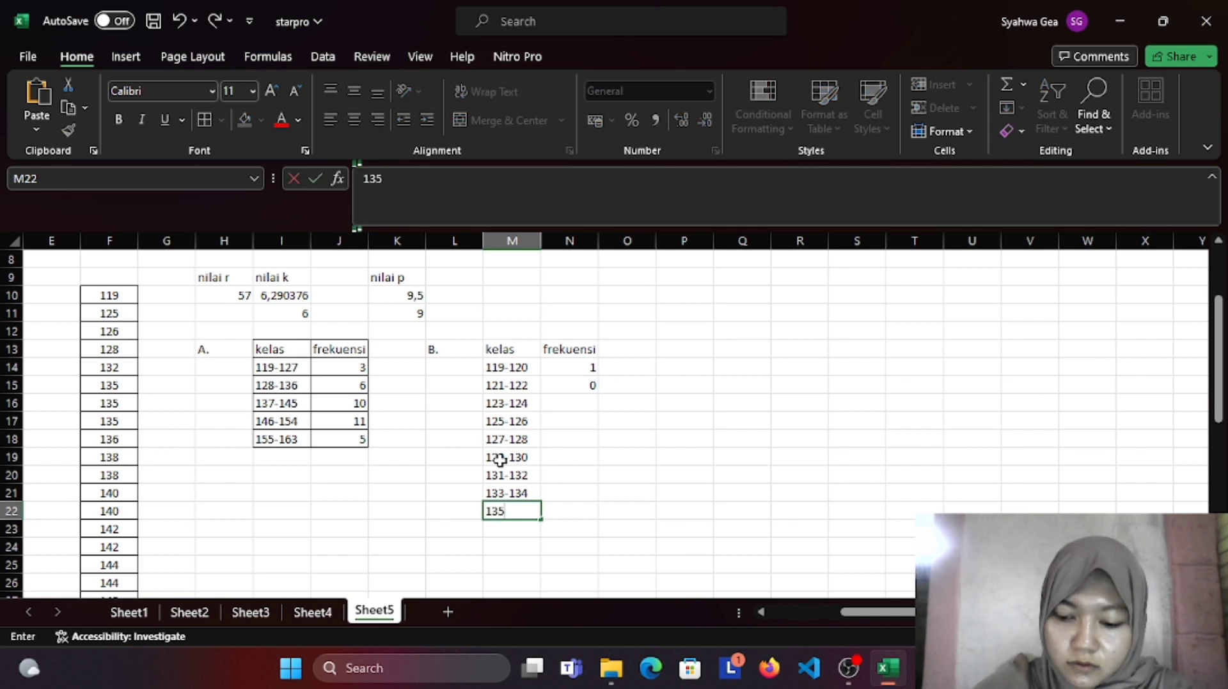
pyautogui.write('-136')
pyautogui.press('Return')
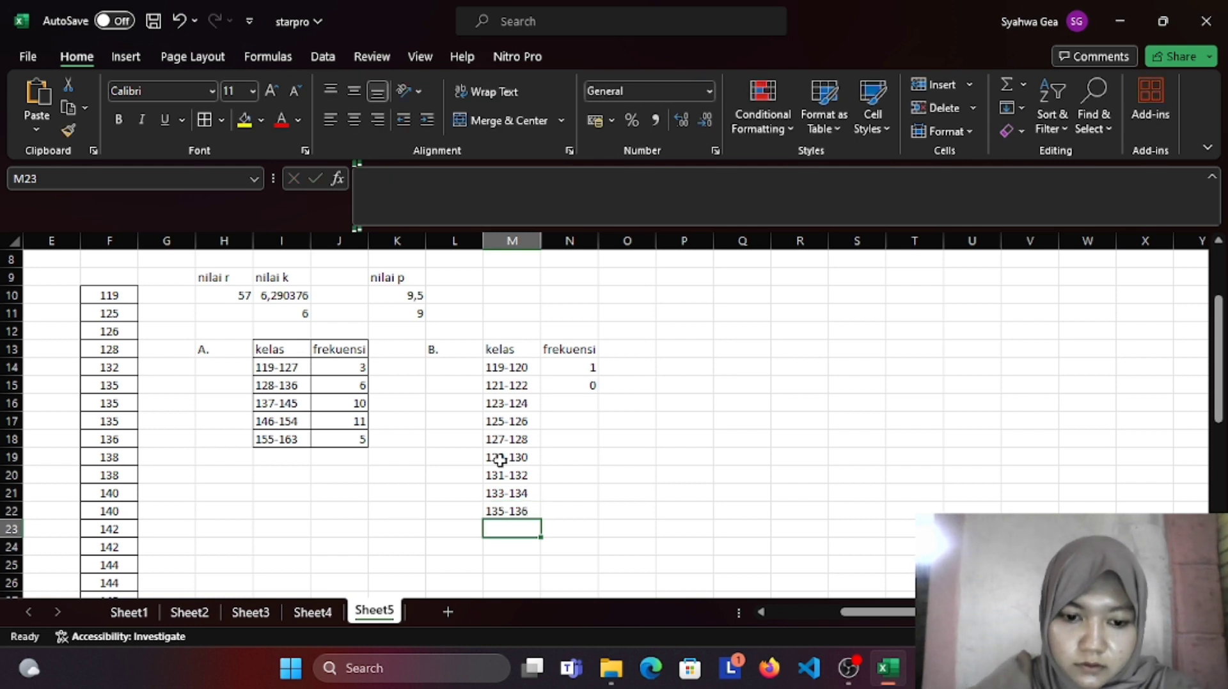
# Step: Enter the class intervals 137-138, 139-140 and 141-142 in M23:M25
pyautogui.write('137-138')
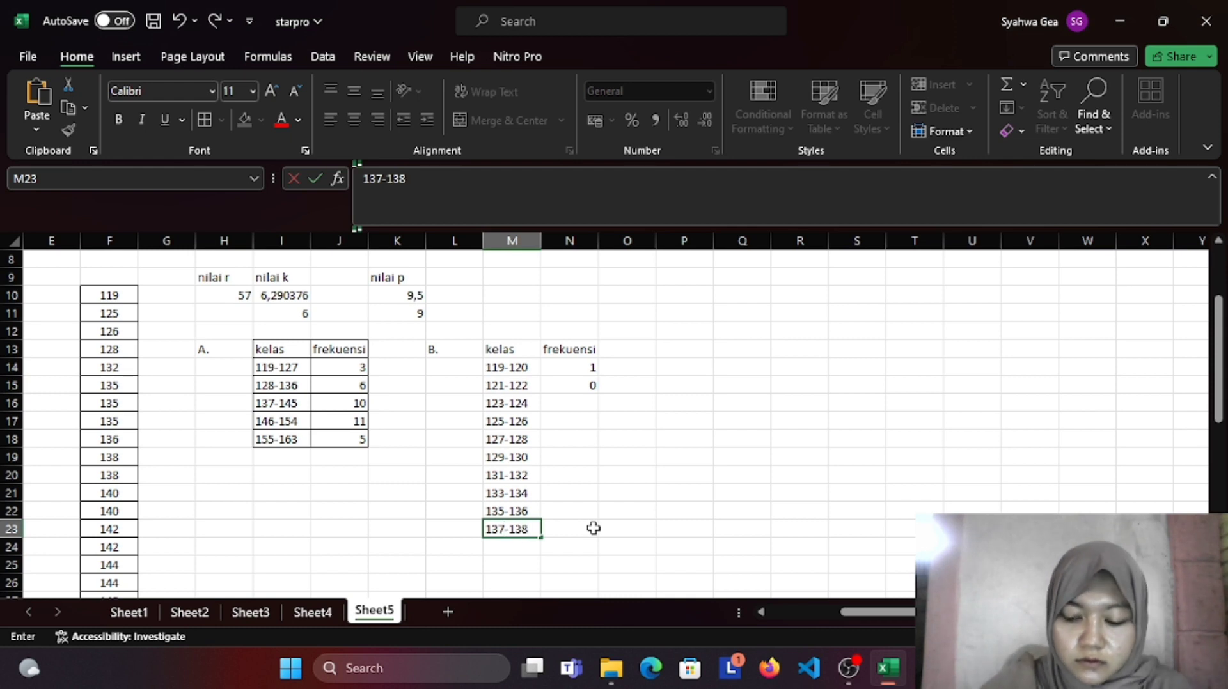
pyautogui.press('Return')
pyautogui.write('139-140')
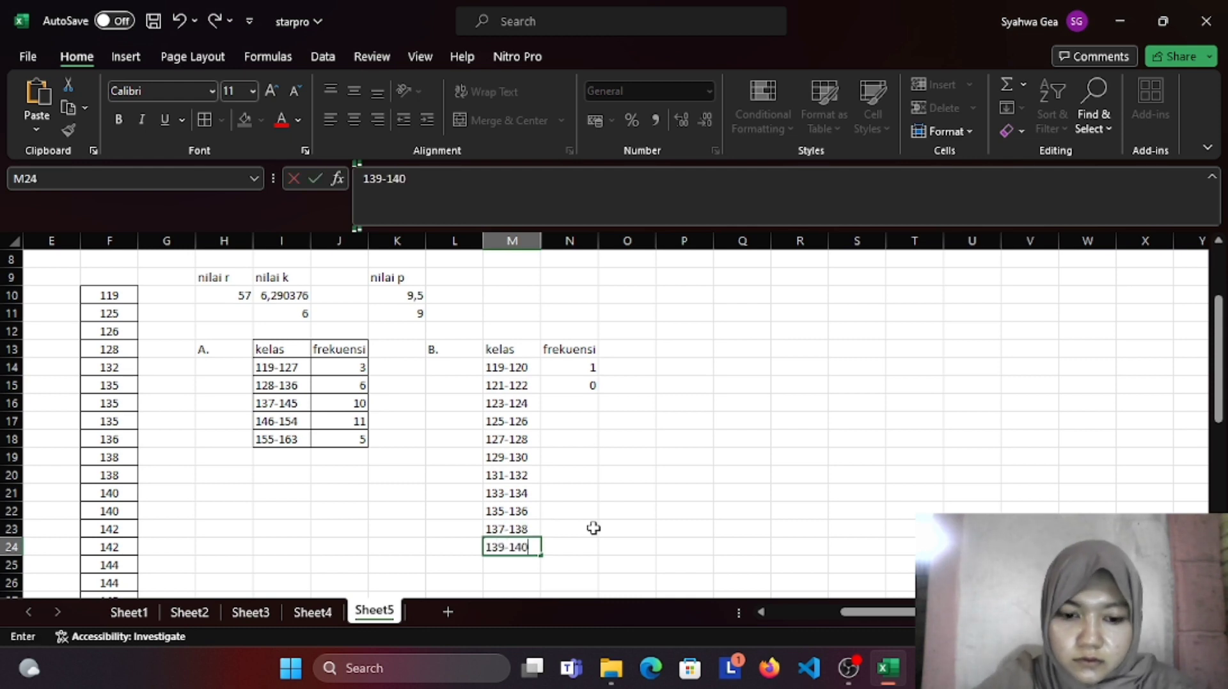
pyautogui.press('Return')
pyautogui.write('1')
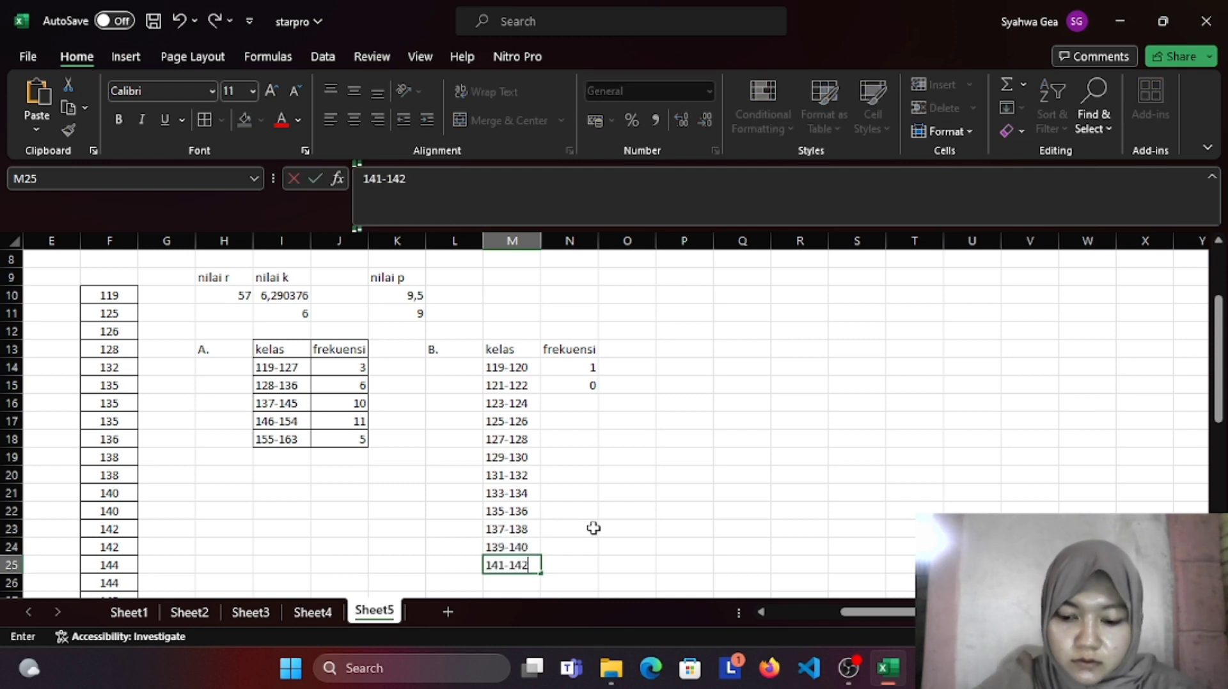
pyautogui.write('41-142')
pyautogui.press('Return')
# Step: Enter the class intervals 143-144, 145-146, 147-148 and 149-150 in M26:M29
pyautogui.write('143-')
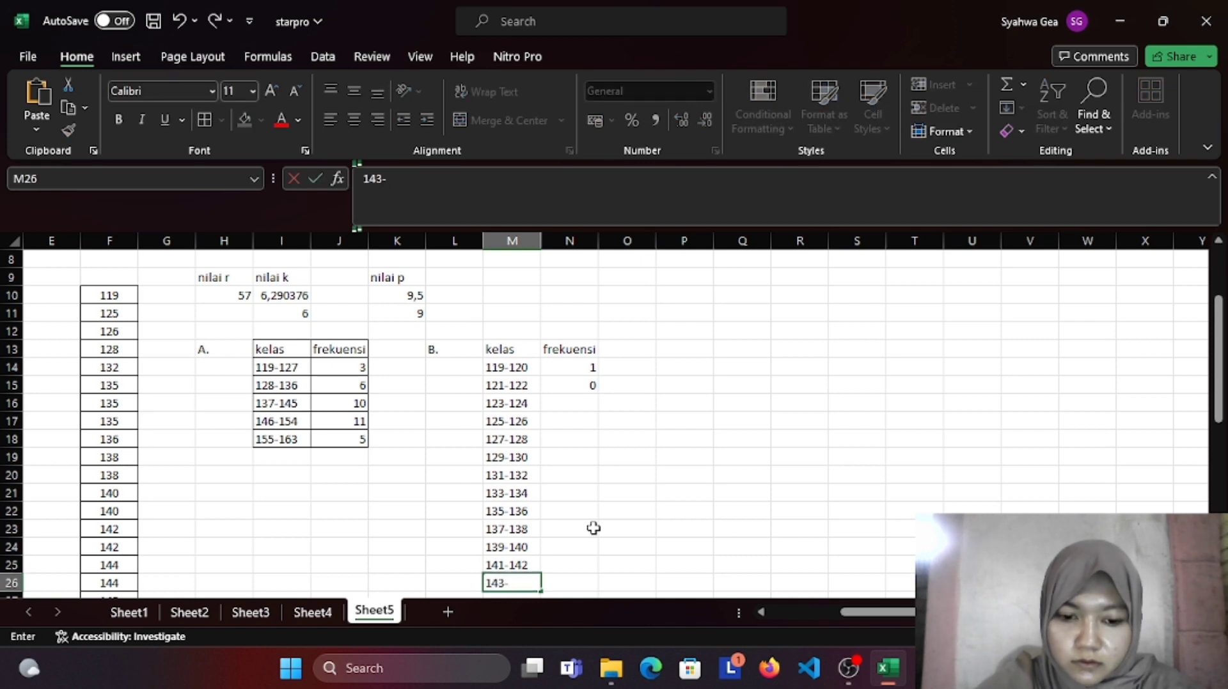
pyautogui.write('144')
pyautogui.press('Return')
pyautogui.write('145-14')
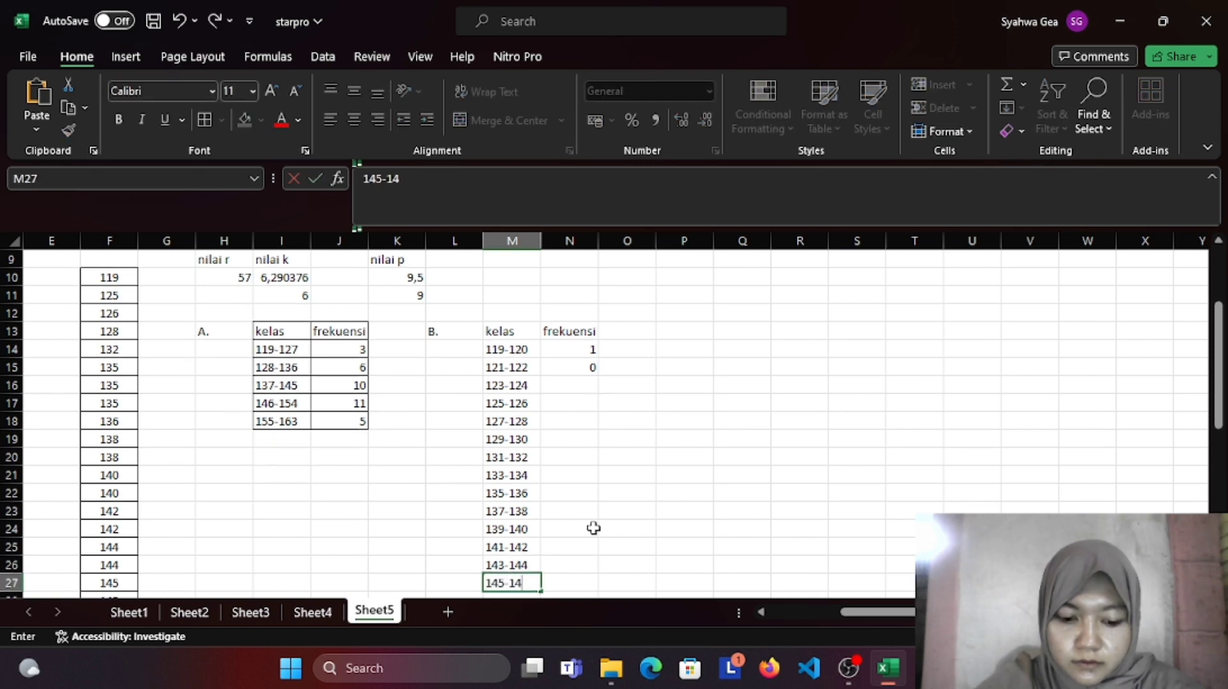
pyautogui.write('6')
pyautogui.press('Return')
pyautogui.write('147-')
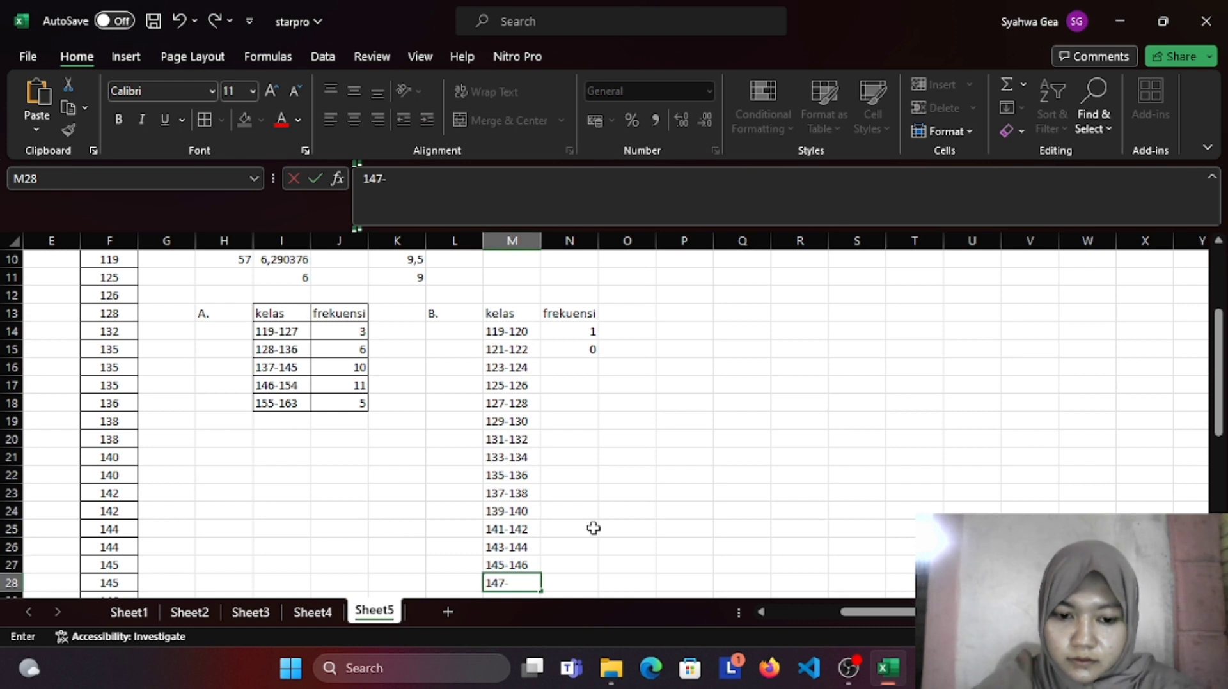
pyautogui.write('148')
pyautogui.press('Return')
pyautogui.write('149-150')
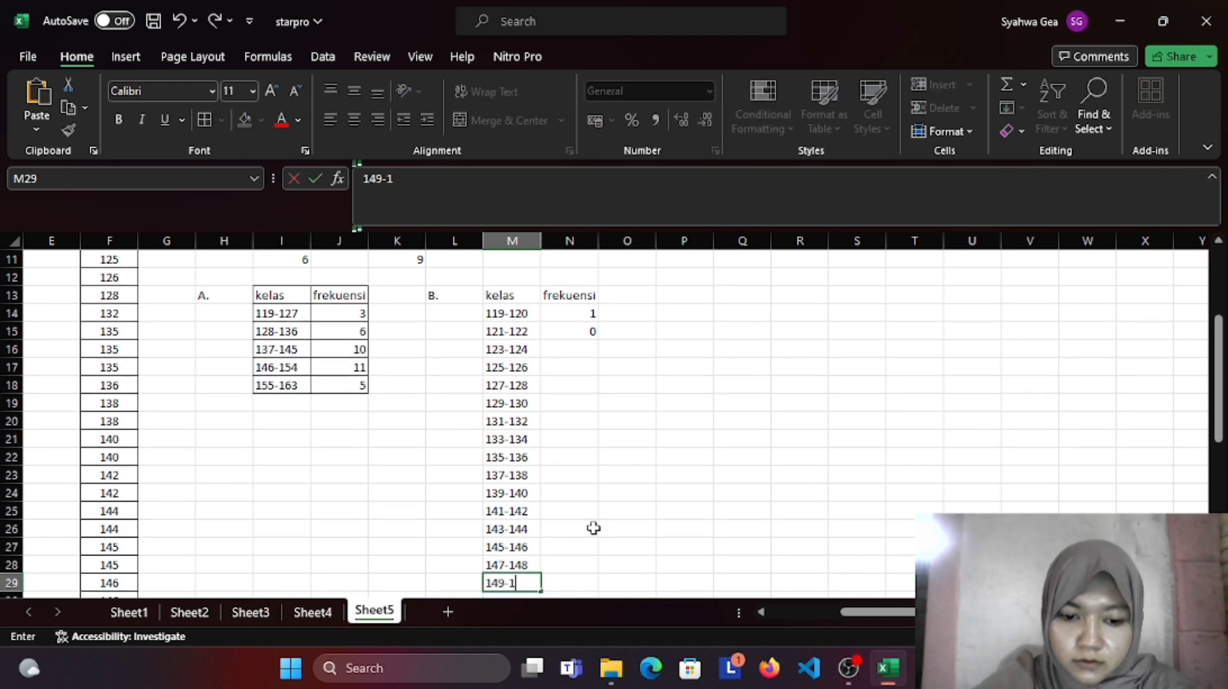
# Step: Review part B's class intervals one by one from M14 down to M29
pyautogui.click(526, 314)
pyautogui.press('Down')
pyautogui.press('Down')
pyautogui.press('Down')
pyautogui.press('Down')
pyautogui.press('Down')
pyautogui.press('Down')
pyautogui.press('Down')
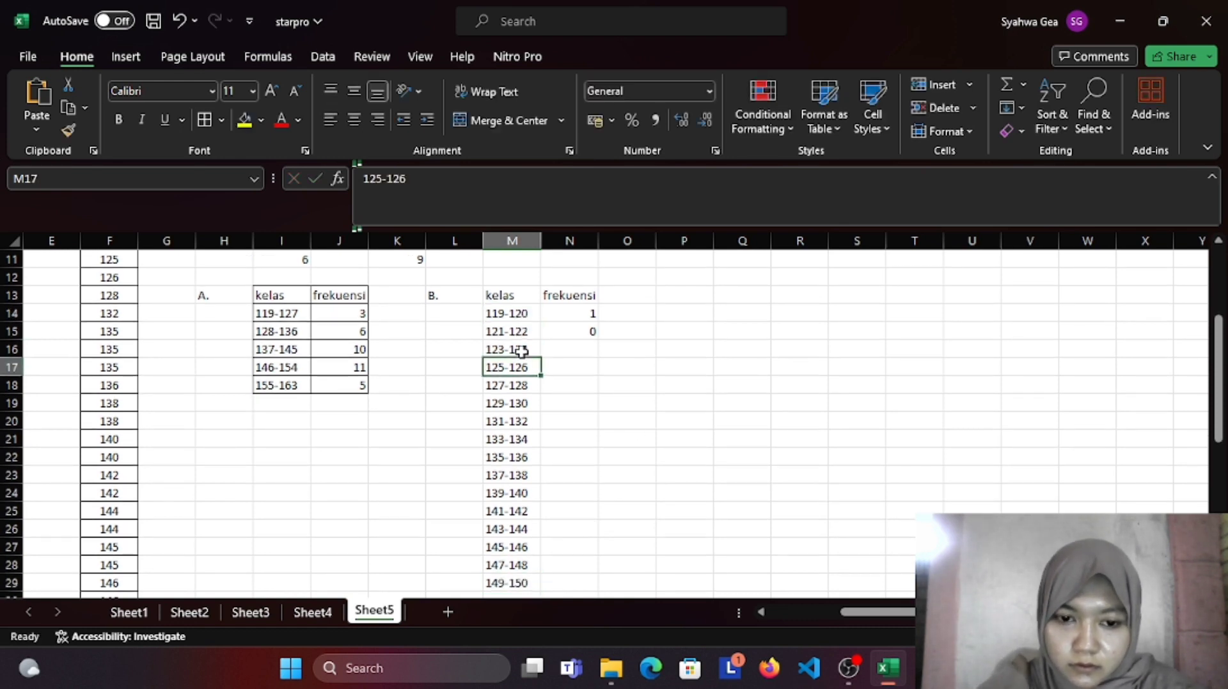
pyautogui.press('Down')
pyautogui.press('Down')
pyautogui.press('Down')
pyautogui.press('Down')
pyautogui.press('Down')
pyautogui.press('Down')
pyautogui.press('Down')
pyautogui.press('Down')
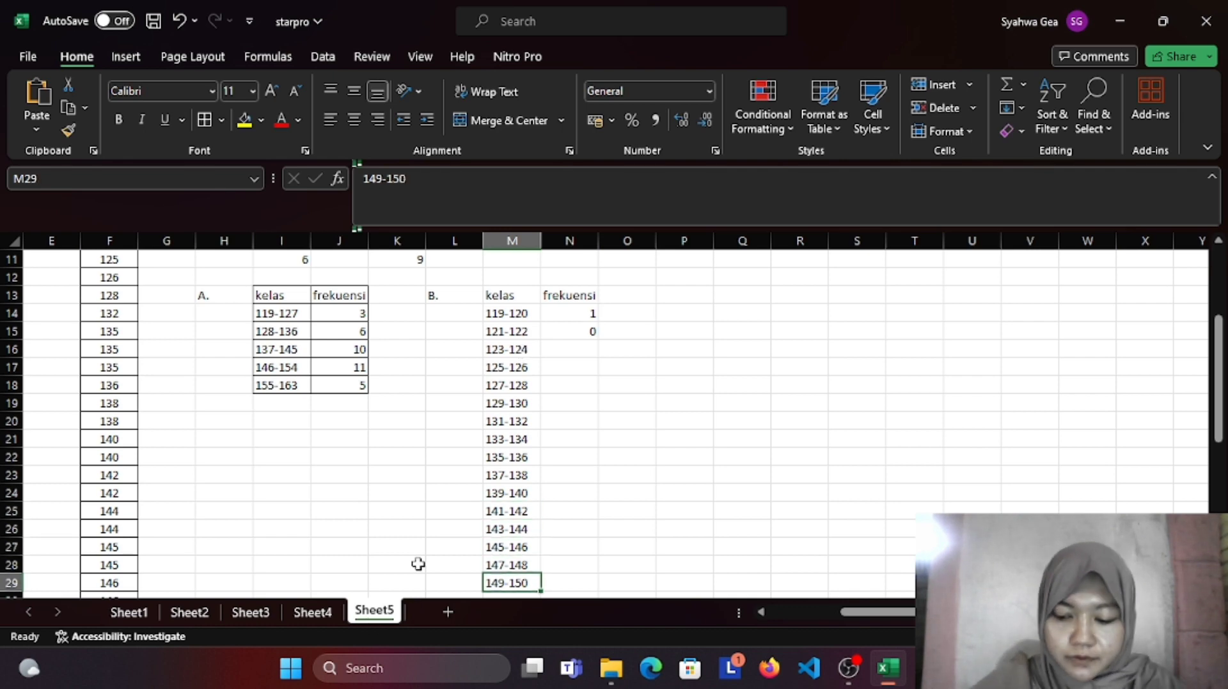
# Step: Enter the class intervals 151-152, 153-154, 155-156 and 157-158 in M30:M33
pyautogui.press('Down')
pyautogui.write('151-152')
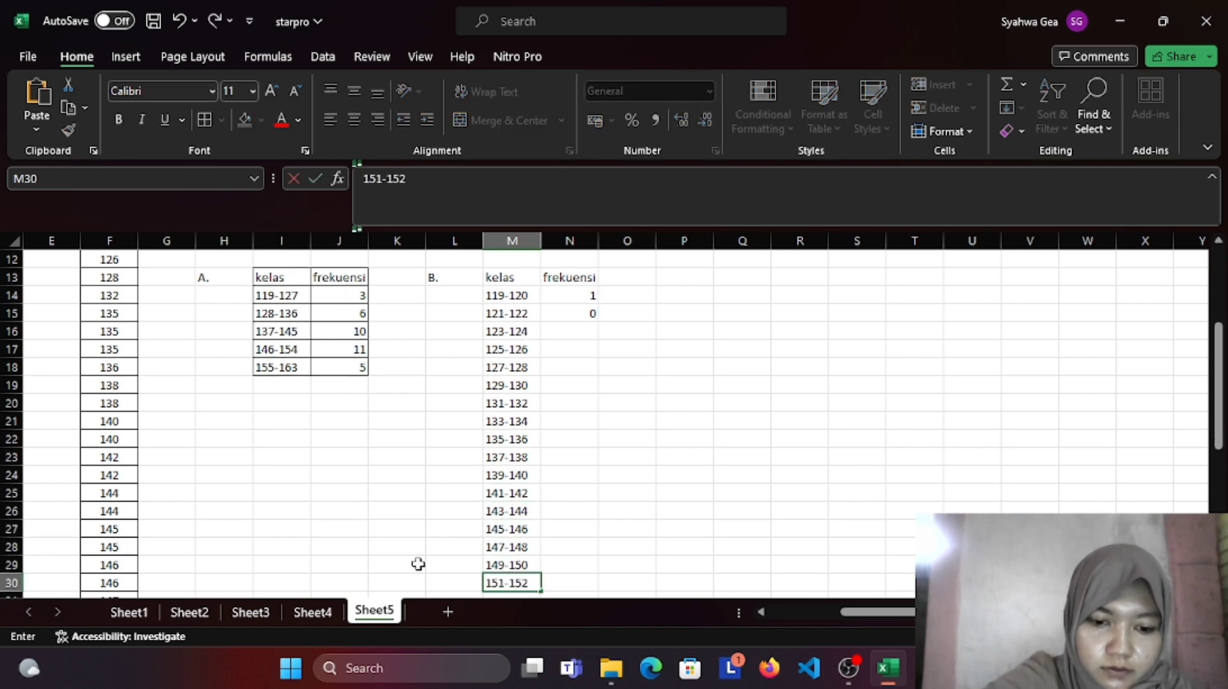
pyautogui.press('Return')
pyautogui.write('153-154')
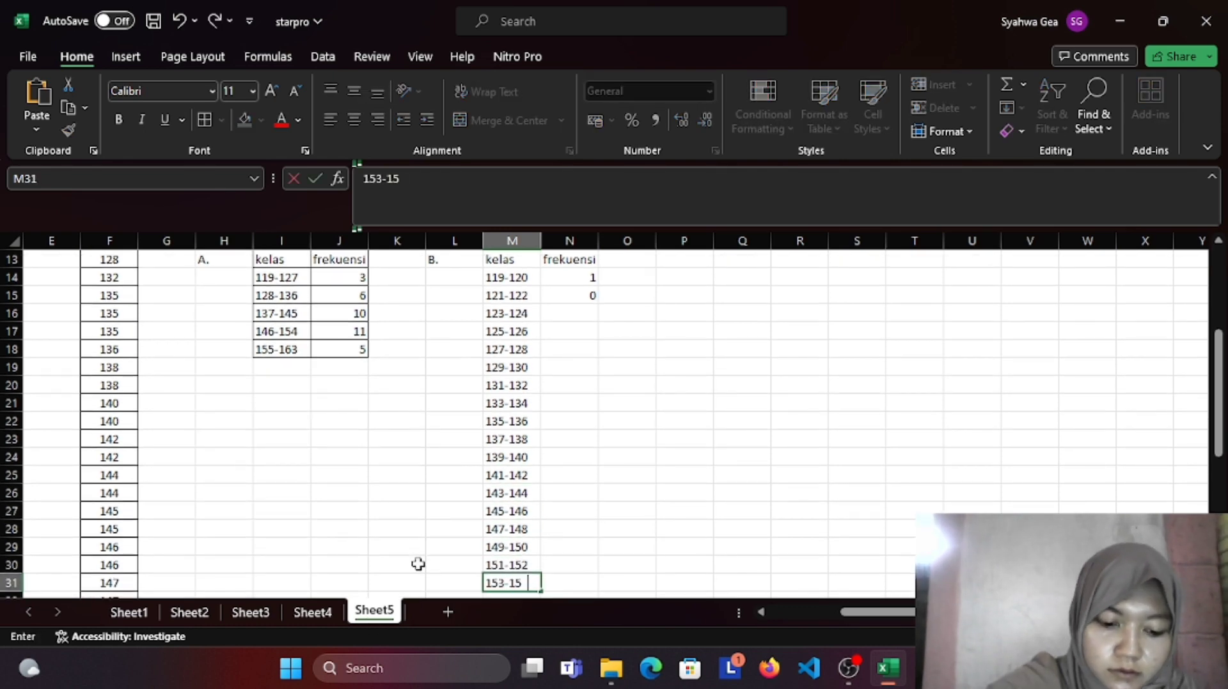
pyautogui.press('Return')
pyautogui.write('155-156')
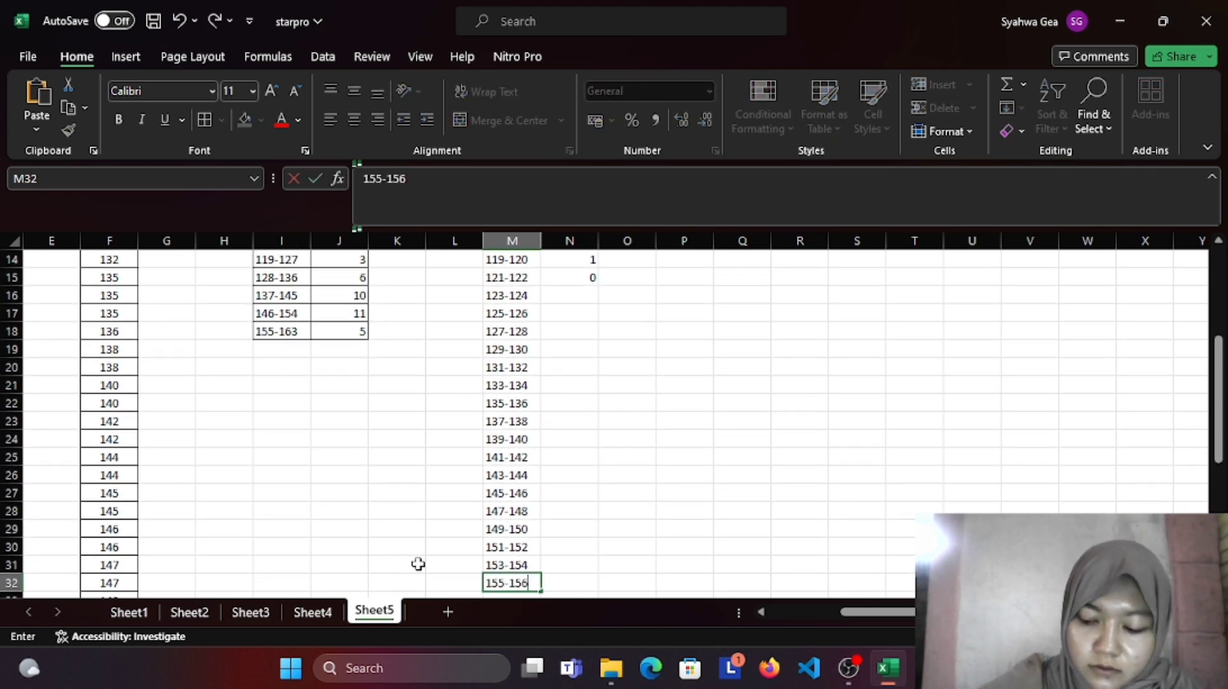
pyautogui.press('Return')
pyautogui.write('157-158')
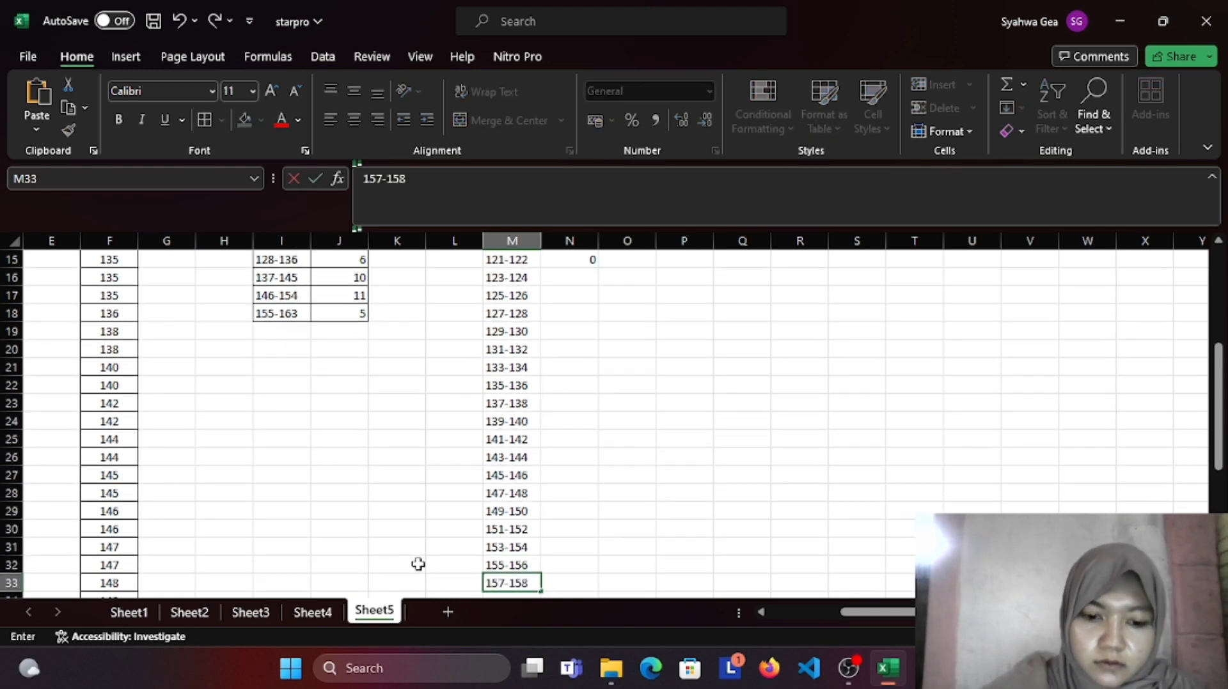
# Step: Enter the frequencies 0, 2, 1 and 0 in N16:N19 for classes 123-124 to 129-130
pyautogui.click(578, 278)
pyautogui.scroll(1, 578, 278)
pyautogui.write('0')
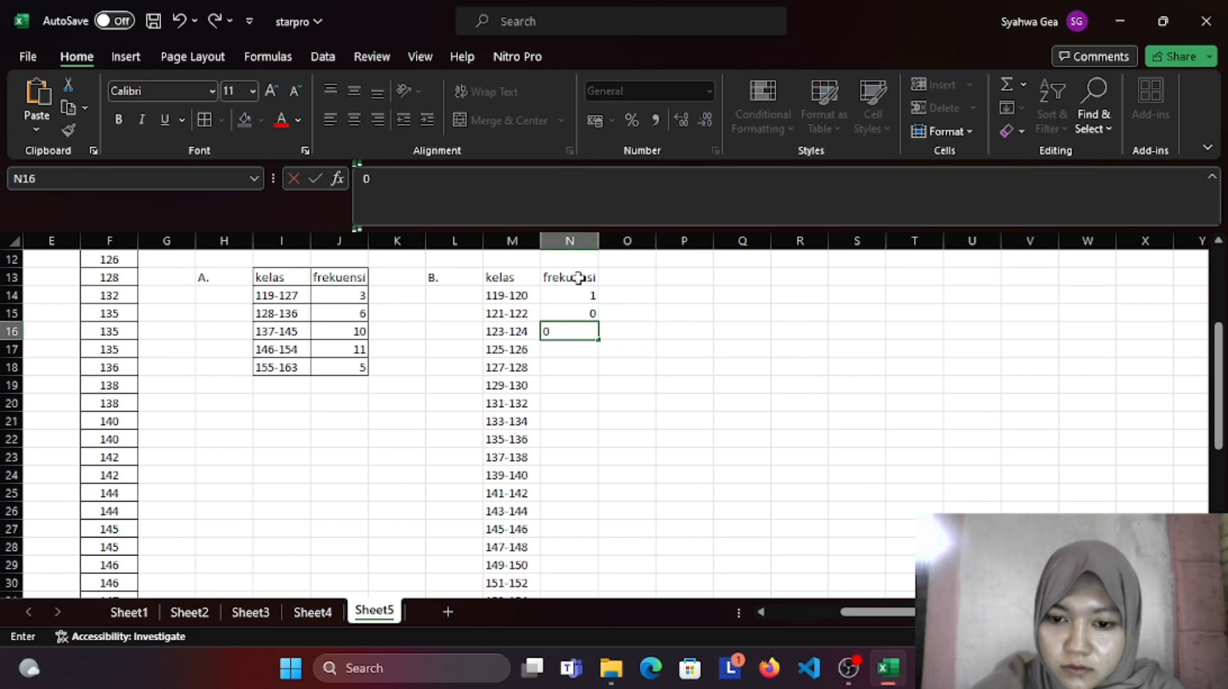
pyautogui.press('Return')
pyautogui.write('2')
pyautogui.press('Return')
pyautogui.write('1')
pyautogui.press('Return')
pyautogui.write('0')
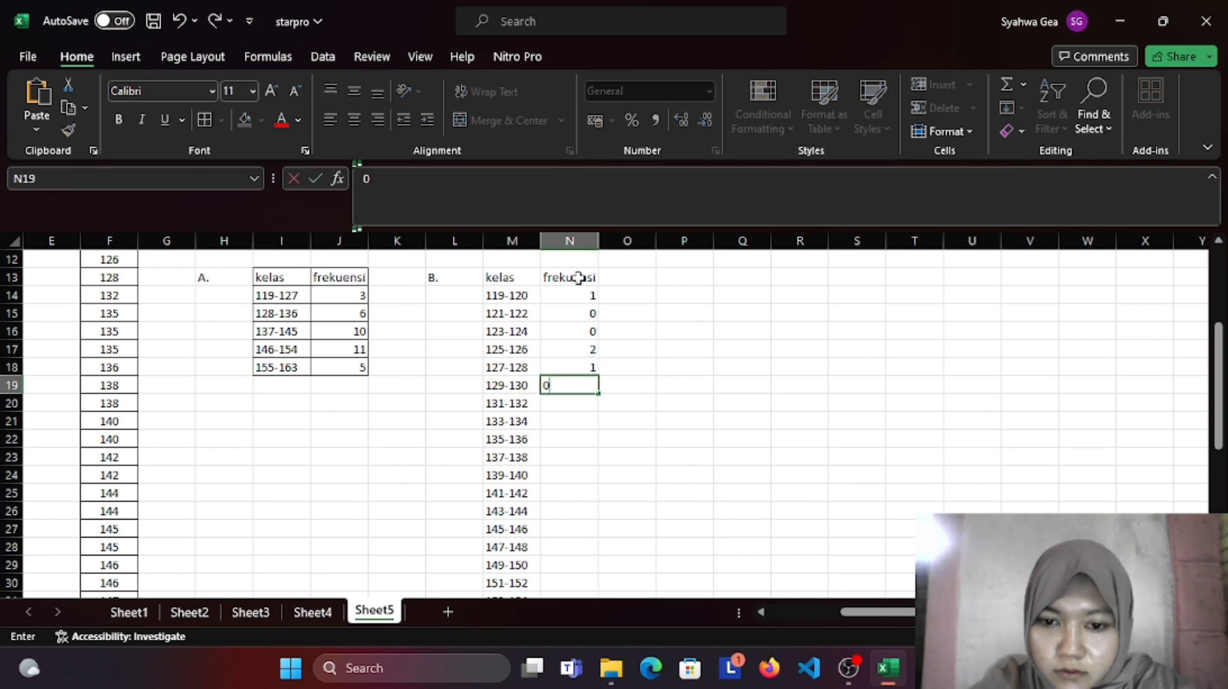
pyautogui.press('Return')
# Step: Enter the frequencies 1, 0, 4 and 2 in N20:N23 for classes 131-132 to 137-138
pyautogui.write('1')
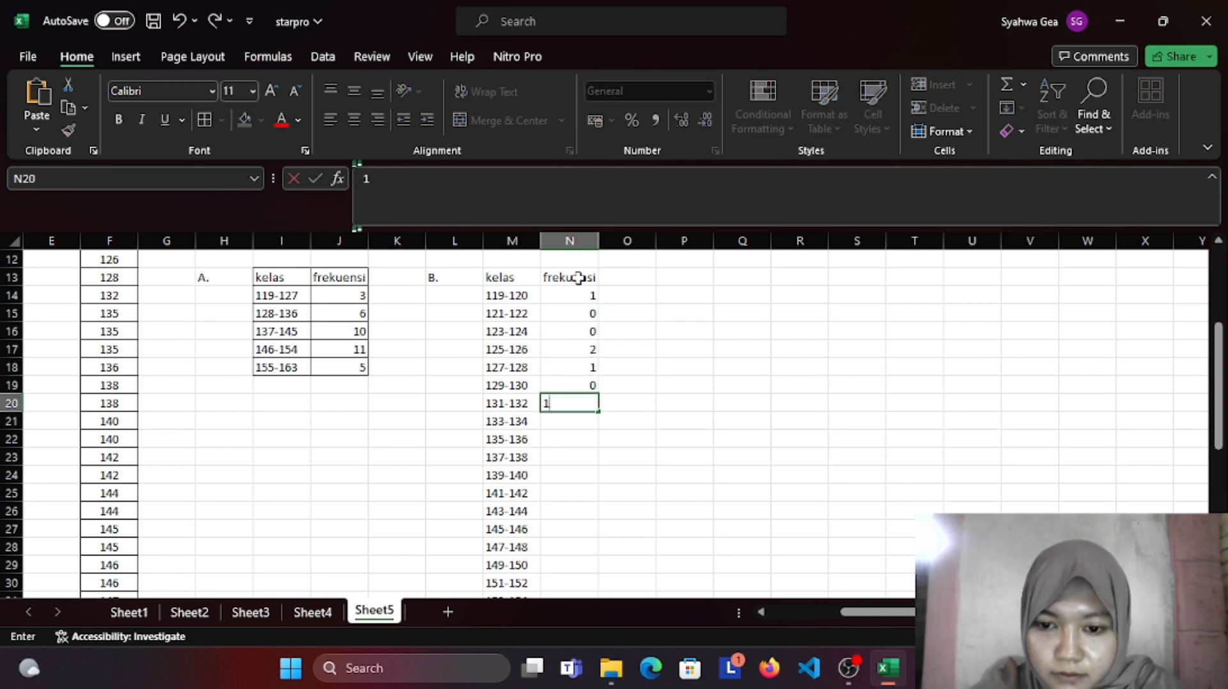
pyautogui.press('Return')
pyautogui.write('0')
pyautogui.press('Return')
pyautogui.write('4')
pyautogui.press('Return')
pyautogui.write('2')
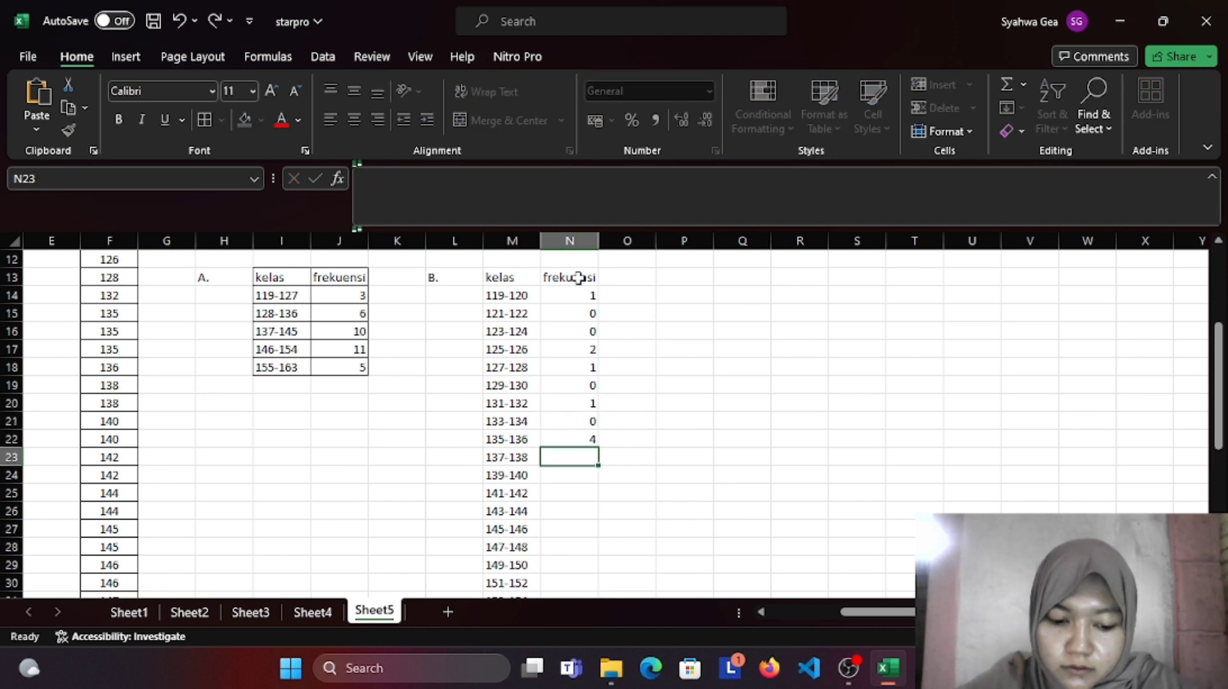
pyautogui.press('Return')
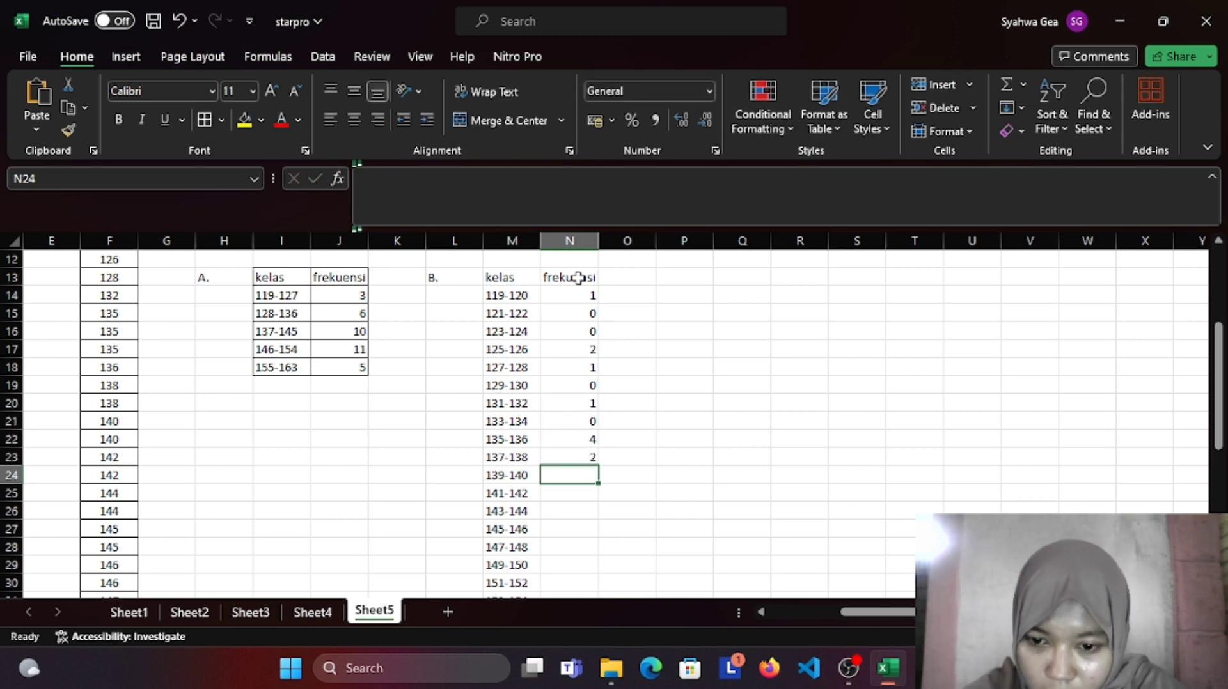
# Step: Enter the frequency 2 in each of N24:N26 for classes 139-140, 141-142 and 143-144
pyautogui.write('2')
pyautogui.press('Return')
pyautogui.write('2')
pyautogui.press('Return')
pyautogui.write('2')
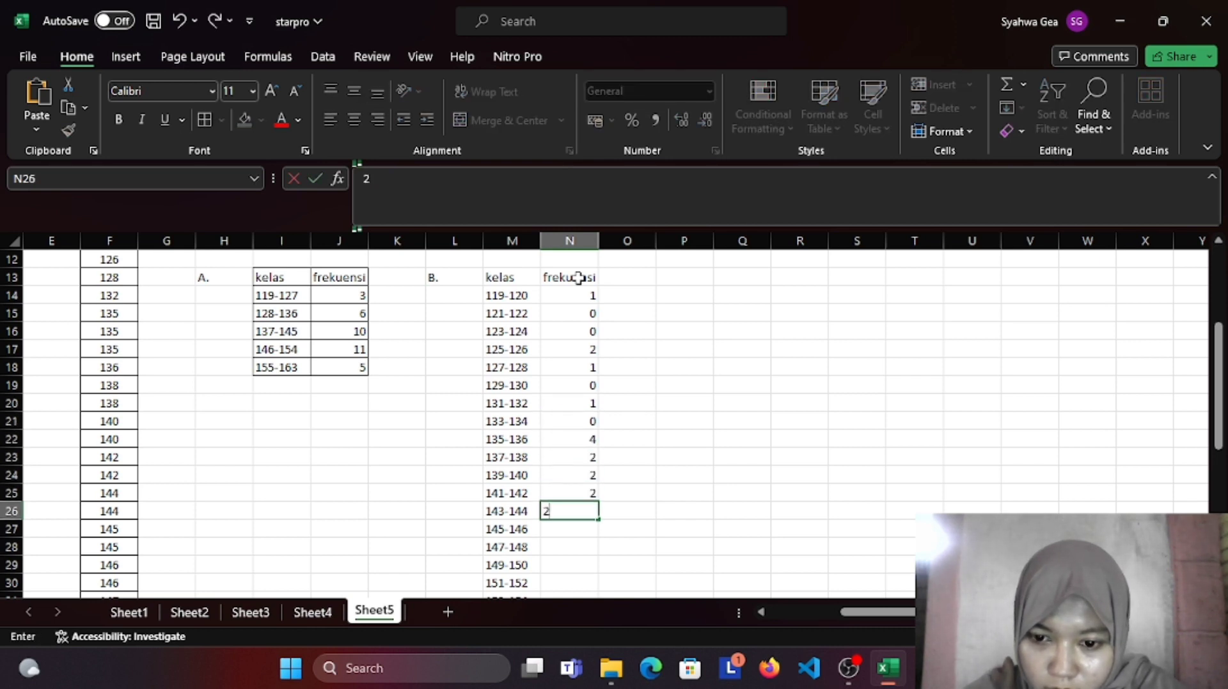
pyautogui.press('Return')
# Step: Enter the frequencies 4, 3 and 3 in N27:N29 for classes 145-146, 147-148 and 149-150
pyautogui.write('4')
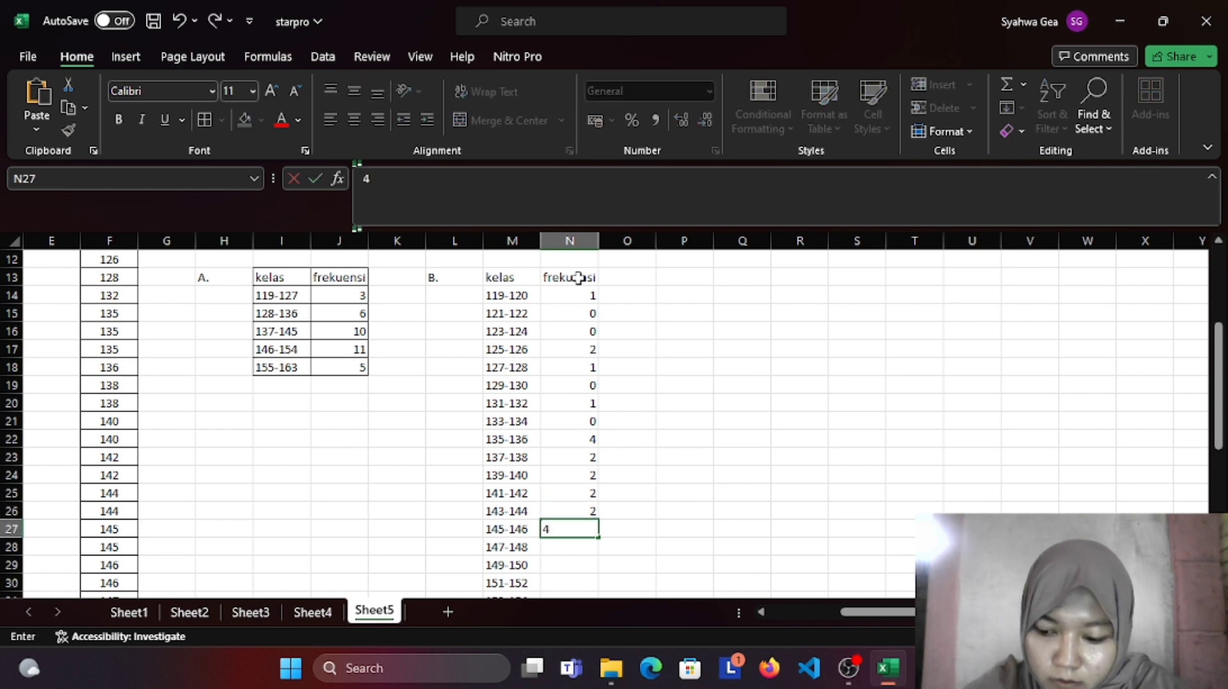
pyautogui.press('Return')
pyautogui.write('3')
pyautogui.hotkey('ctrl', 'Return')
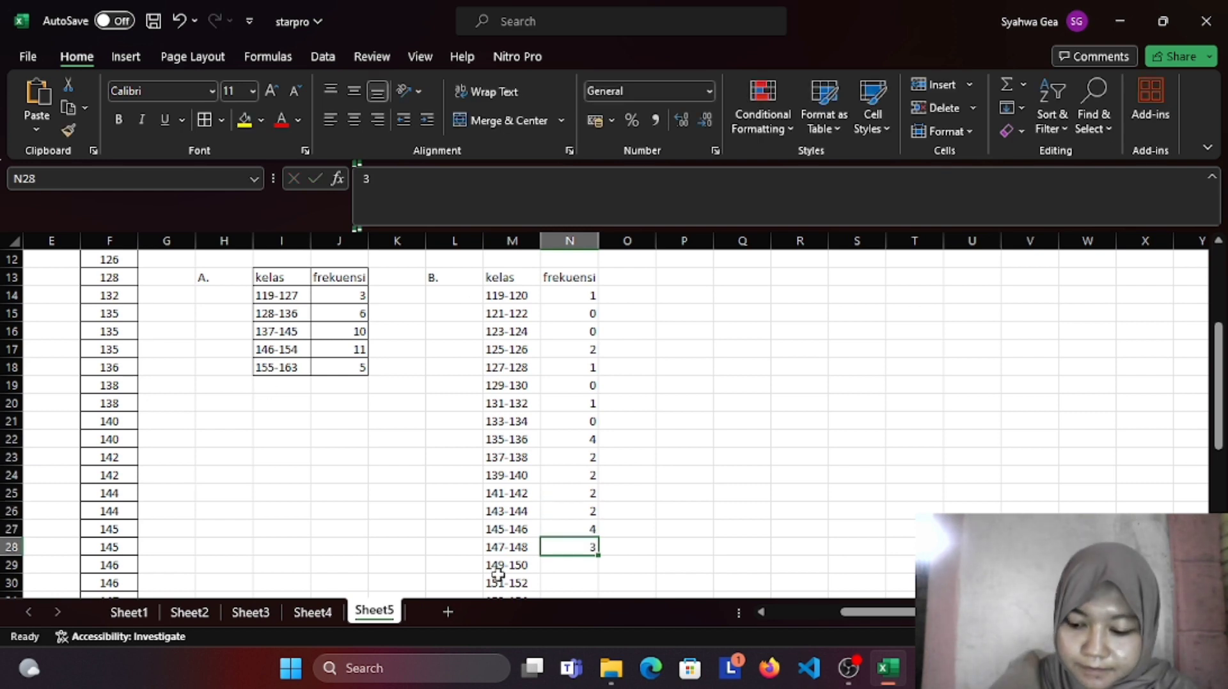
pyautogui.press('Return')
pyautogui.write('3')
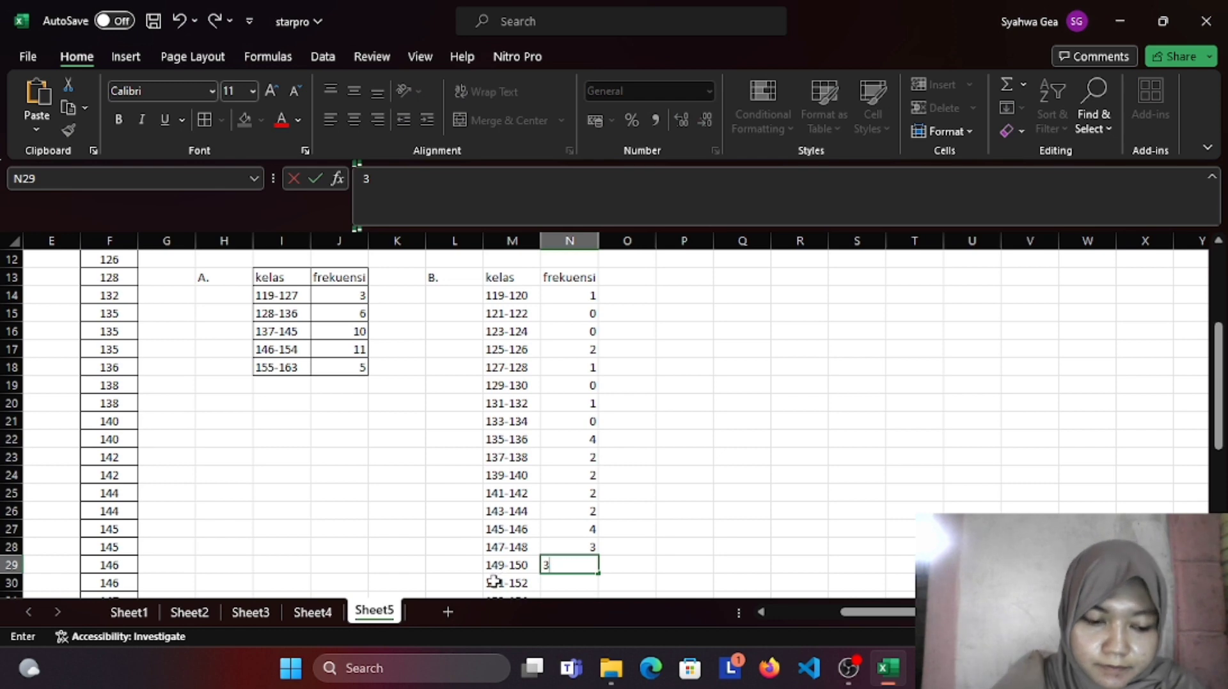
pyautogui.press('Return')
# Step: Enter the frequencies 1, 2, 1 and 2 in N30:N33 for classes 151-152 to 157-158
pyautogui.write('1')
pyautogui.press('Return')
pyautogui.write('2')
pyautogui.press('Return')
pyautogui.write('1')
pyautogui.press('Return')
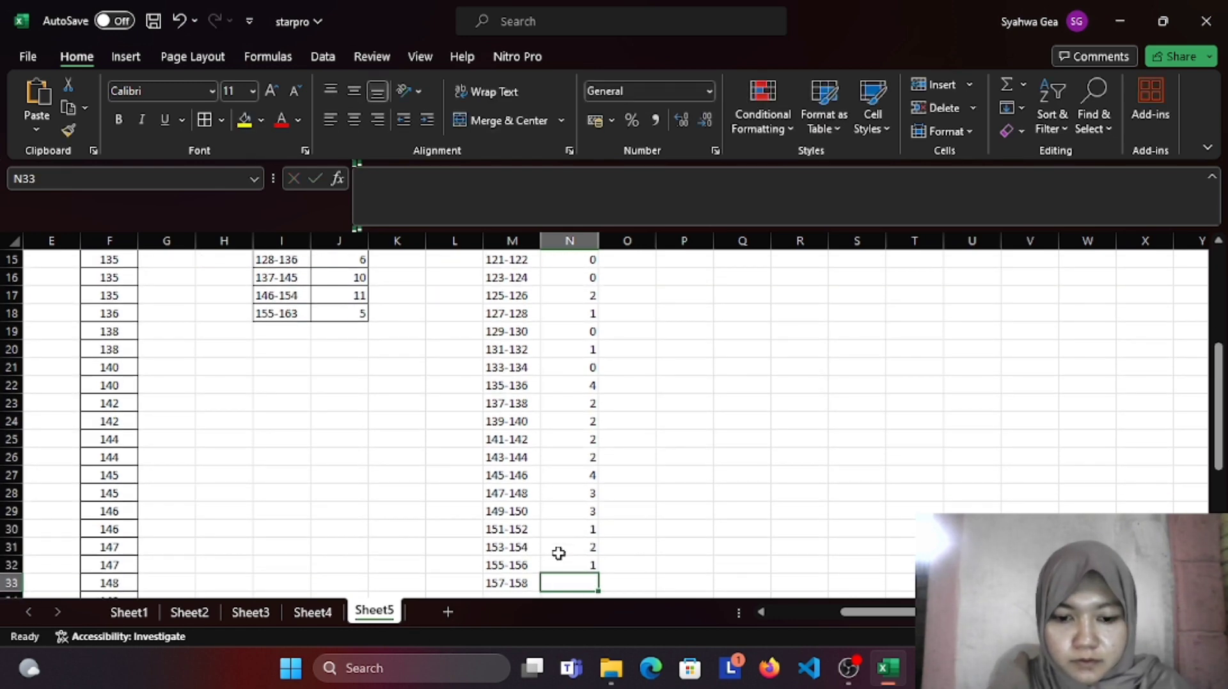
pyautogui.write('2')
pyautogui.click(758, 516)
pyautogui.scroll(-3, 757, 515)
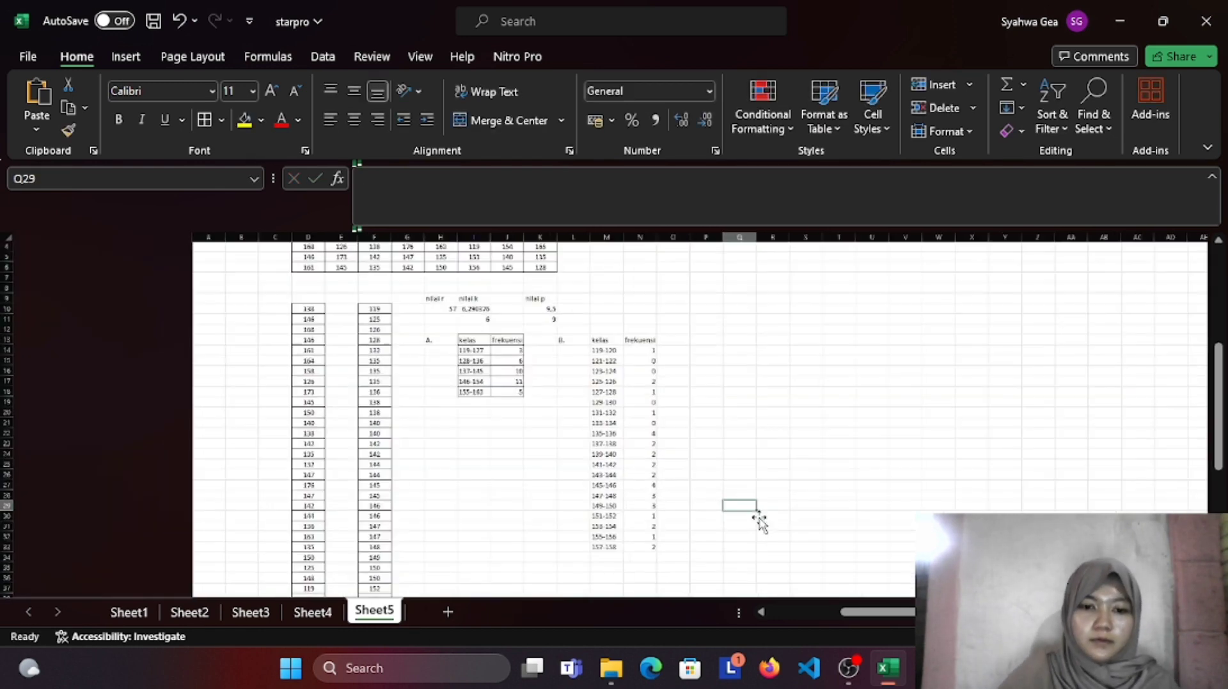
# Step: Apply borders to all cells of part B's frequency table in M13:N33
pyautogui.click(674, 471)
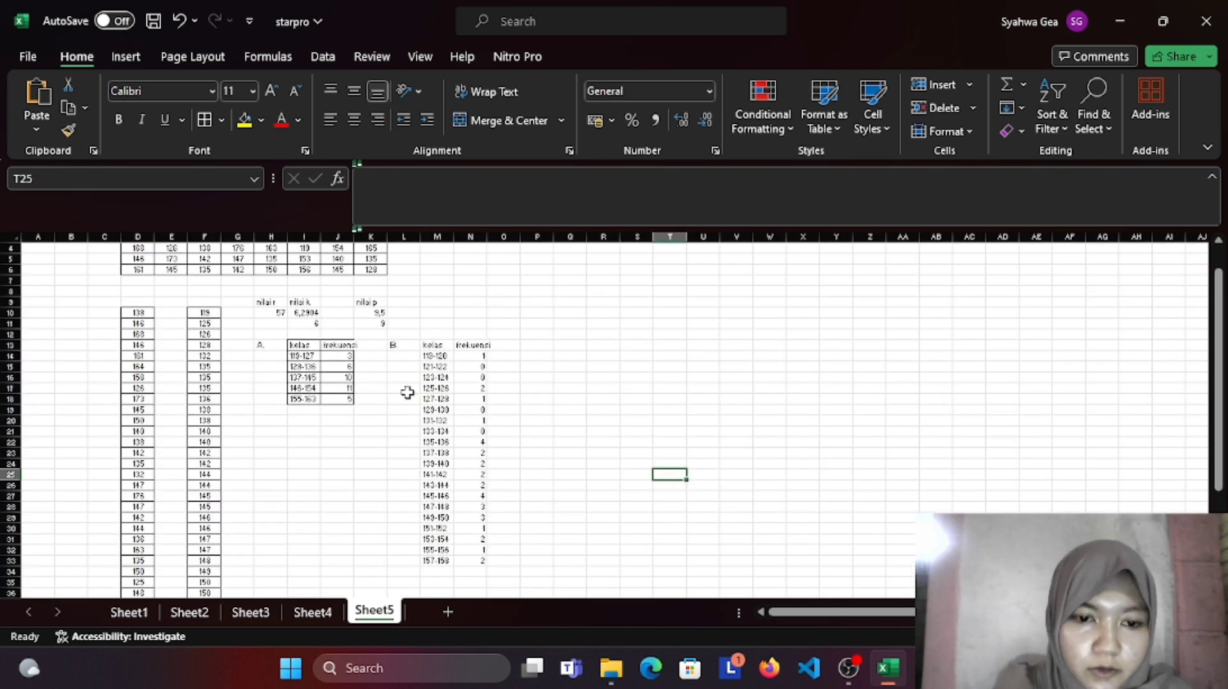
pyautogui.click(425, 344)
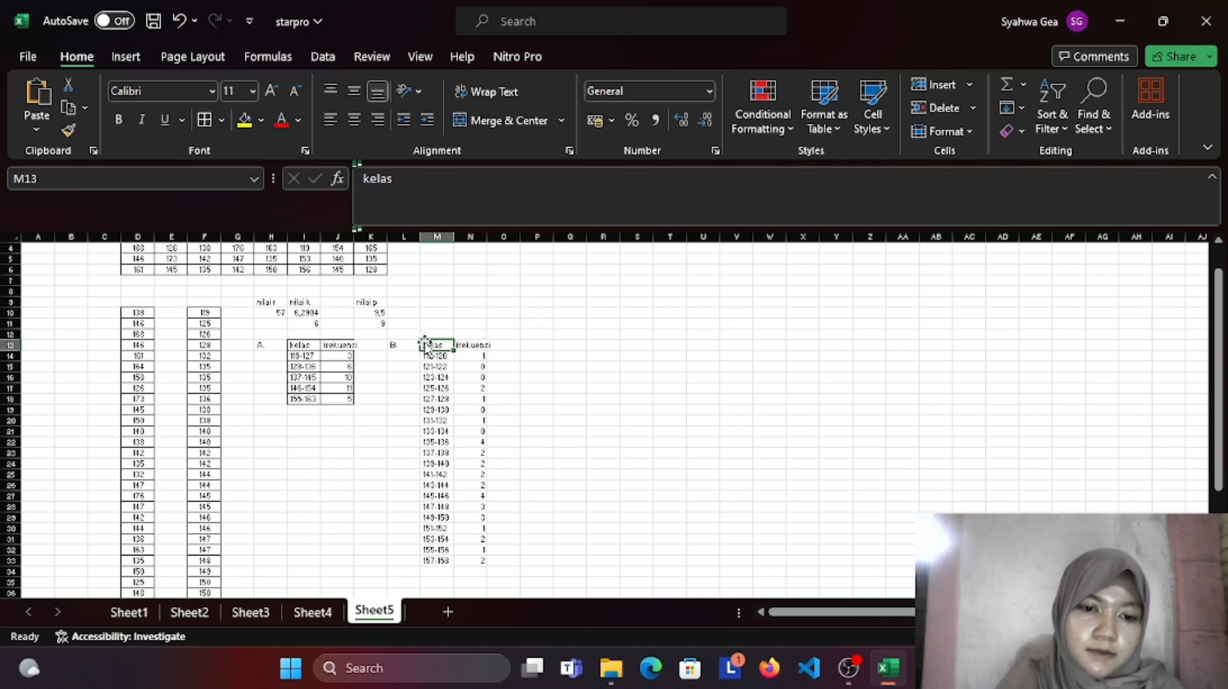
pyautogui.moveTo(410, 344); pyautogui.dragTo(465, 540)
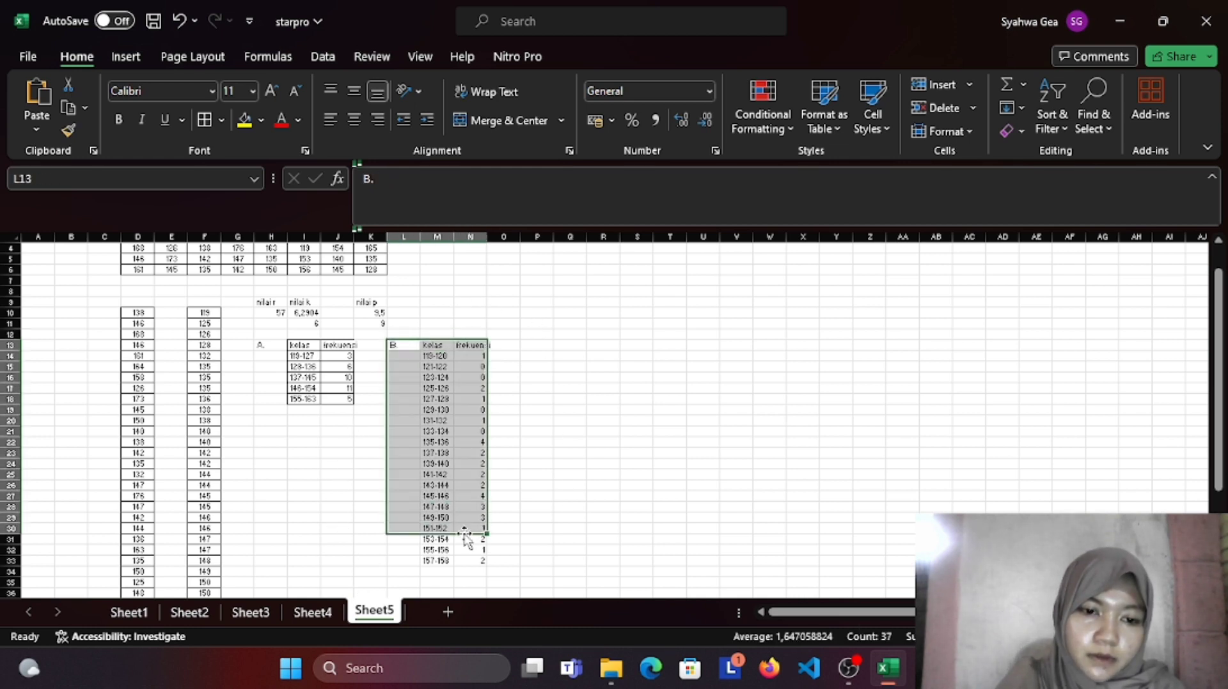
pyautogui.click(562, 496)
pyautogui.moveTo(426, 344); pyautogui.dragTo(466, 561)
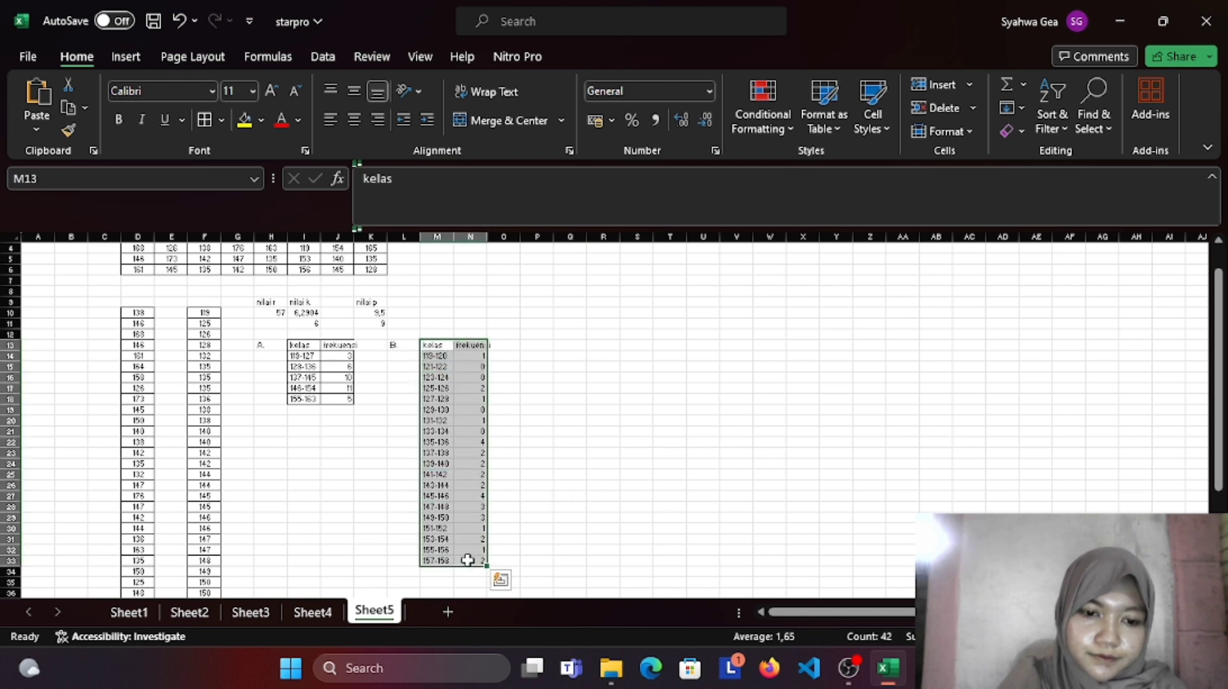
pyautogui.click(204, 120)
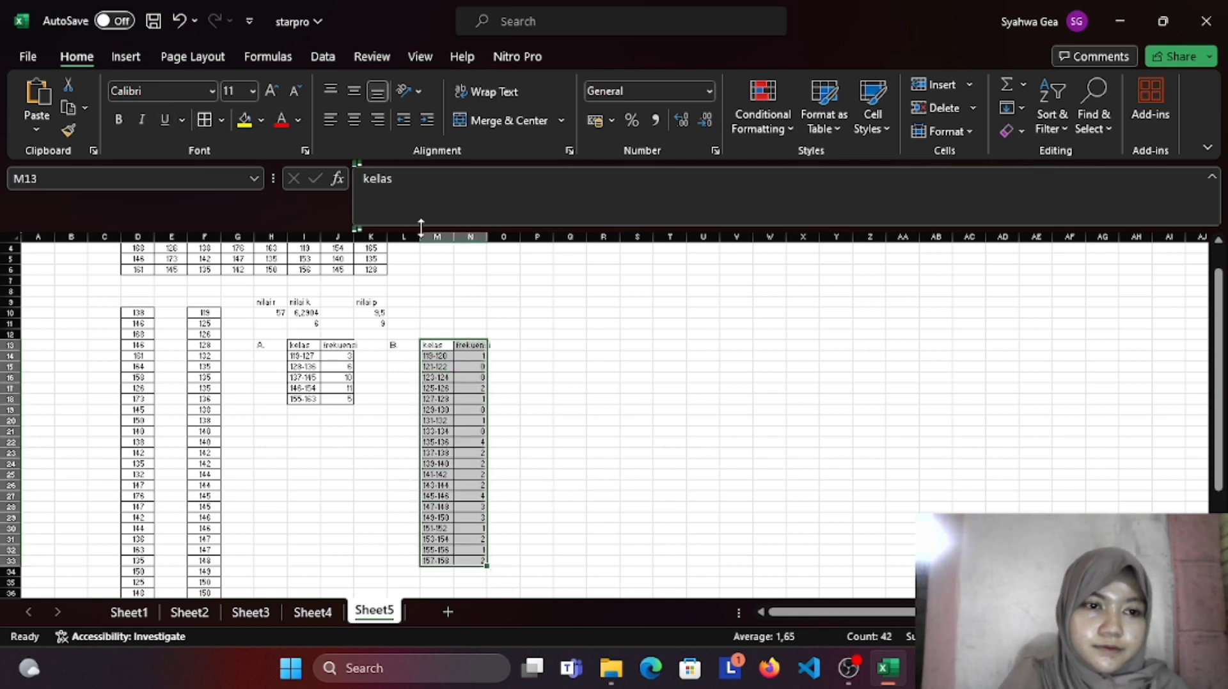
pyautogui.click(594, 377)
# Step: Enter the label "c." in P13 and the headers "kelas" and "frekuensi" in Q13:R13
pyautogui.scroll(5, 594, 376)
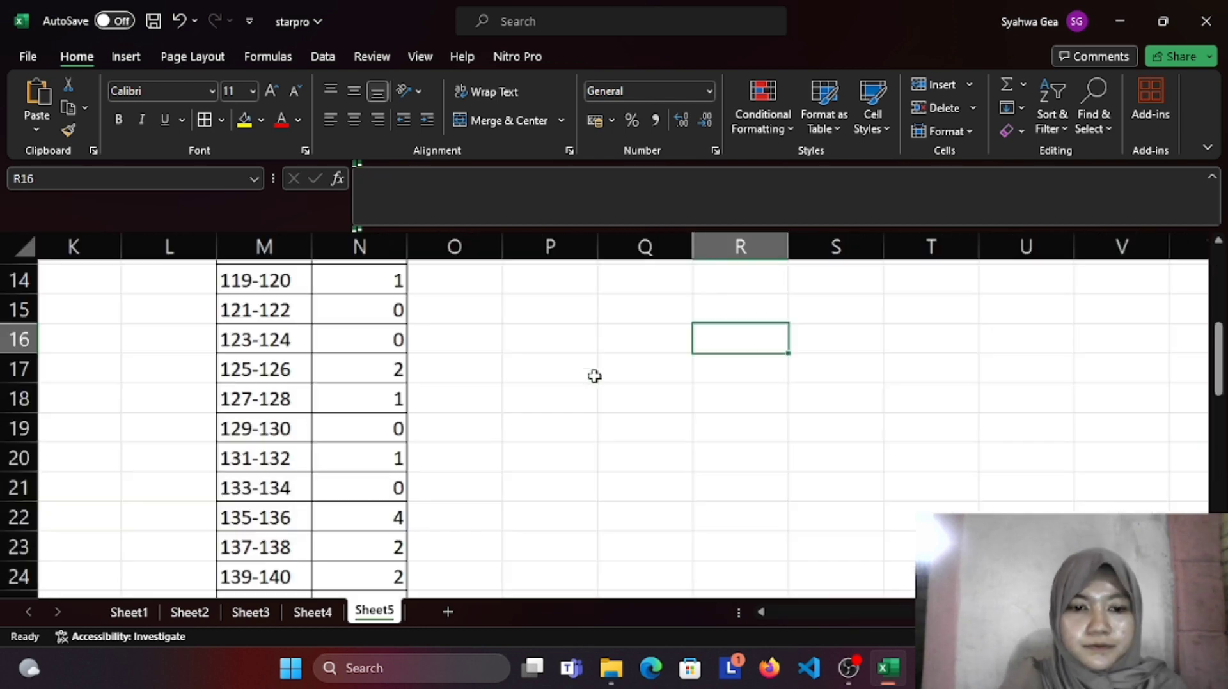
pyautogui.scroll(-2, 594, 376)
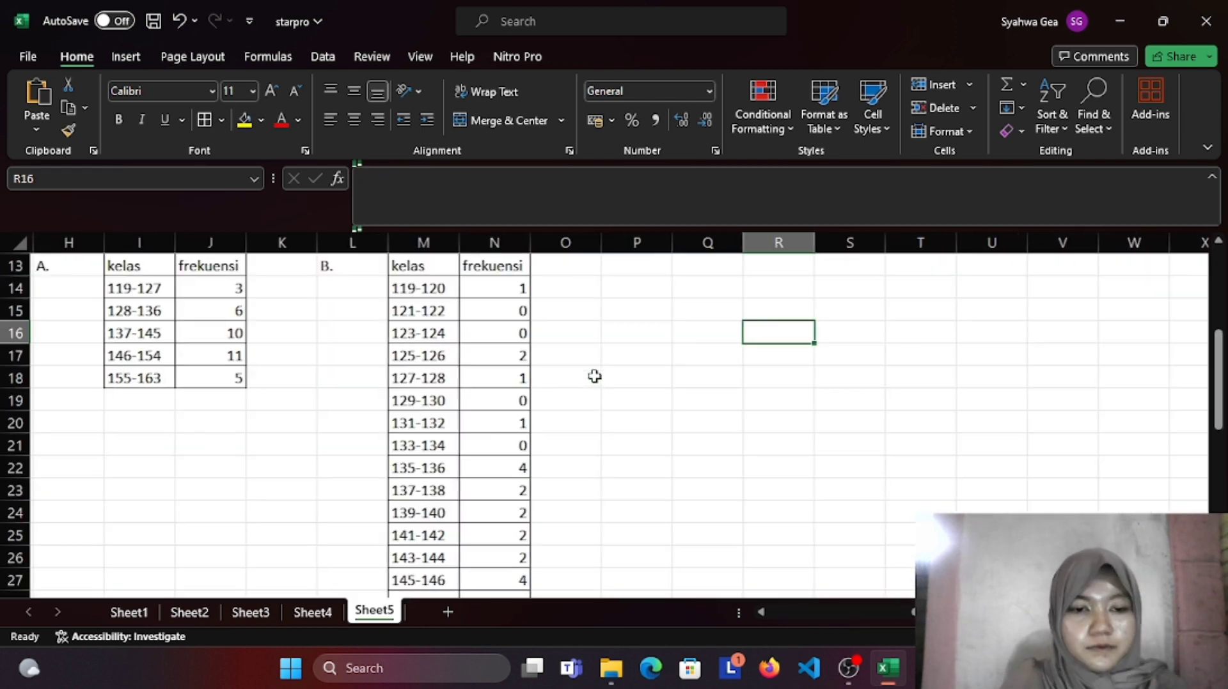
pyautogui.click(622, 269)
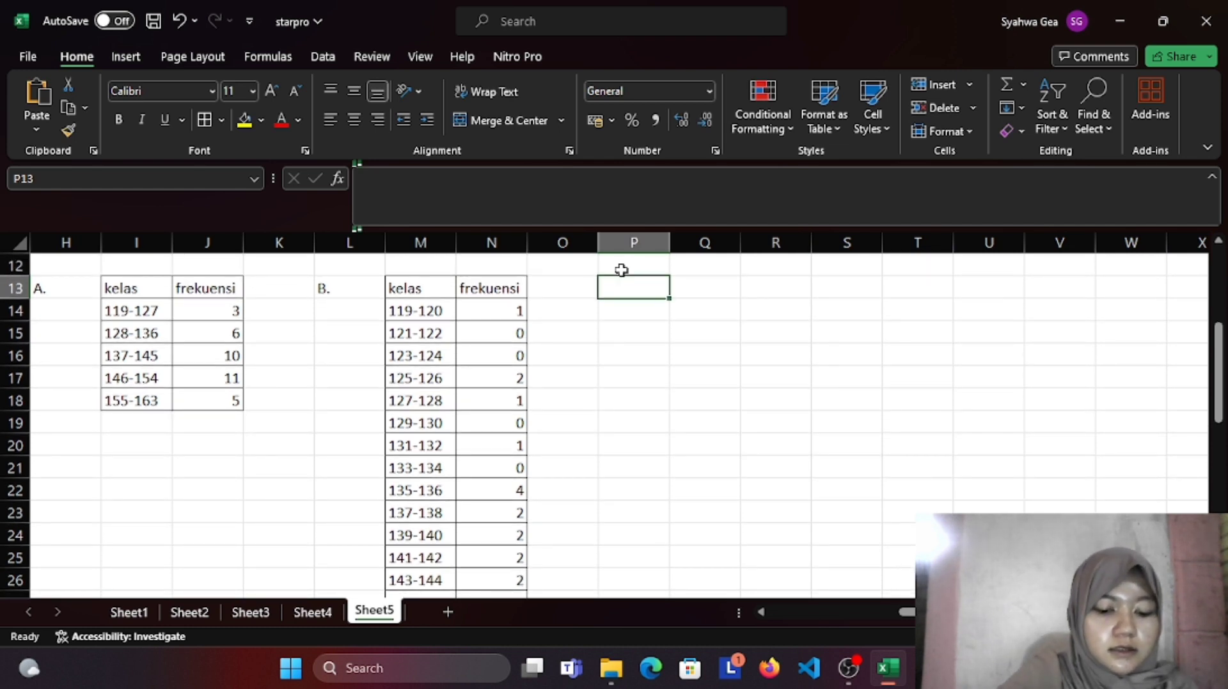
pyautogui.write('c.')
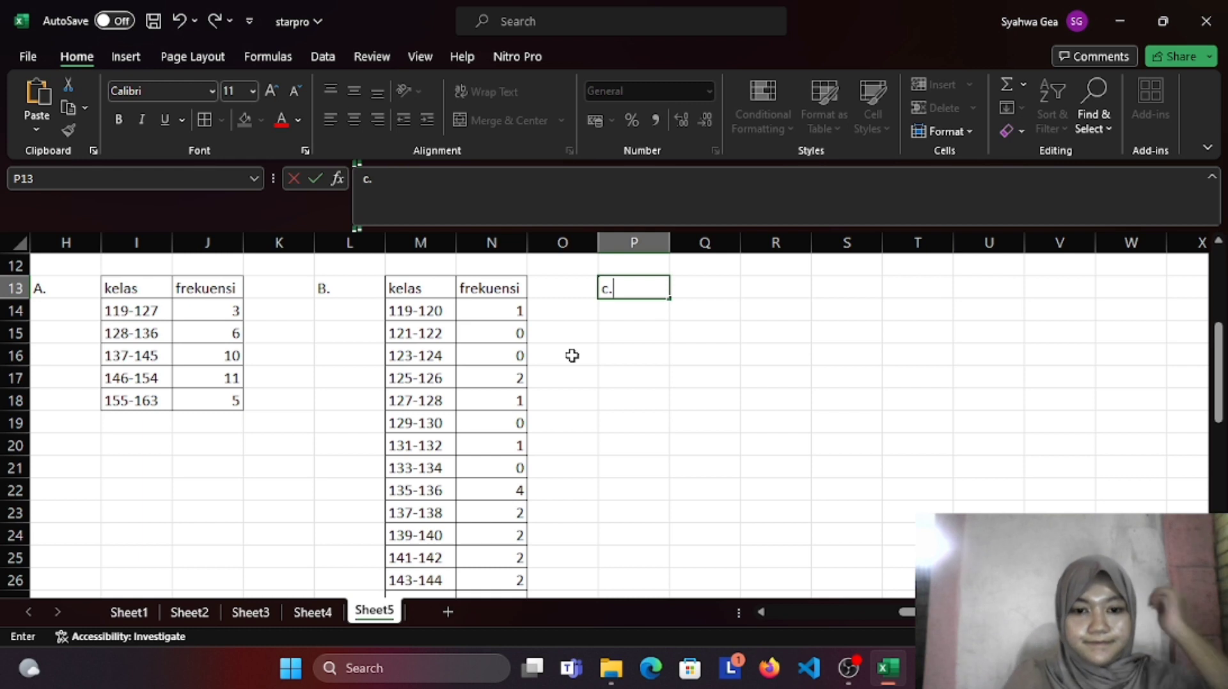
pyautogui.scroll(1, 624, 359)
pyautogui.hscroll(1, 635, 378)
pyautogui.click(636, 320)
pyautogui.write('kelas')
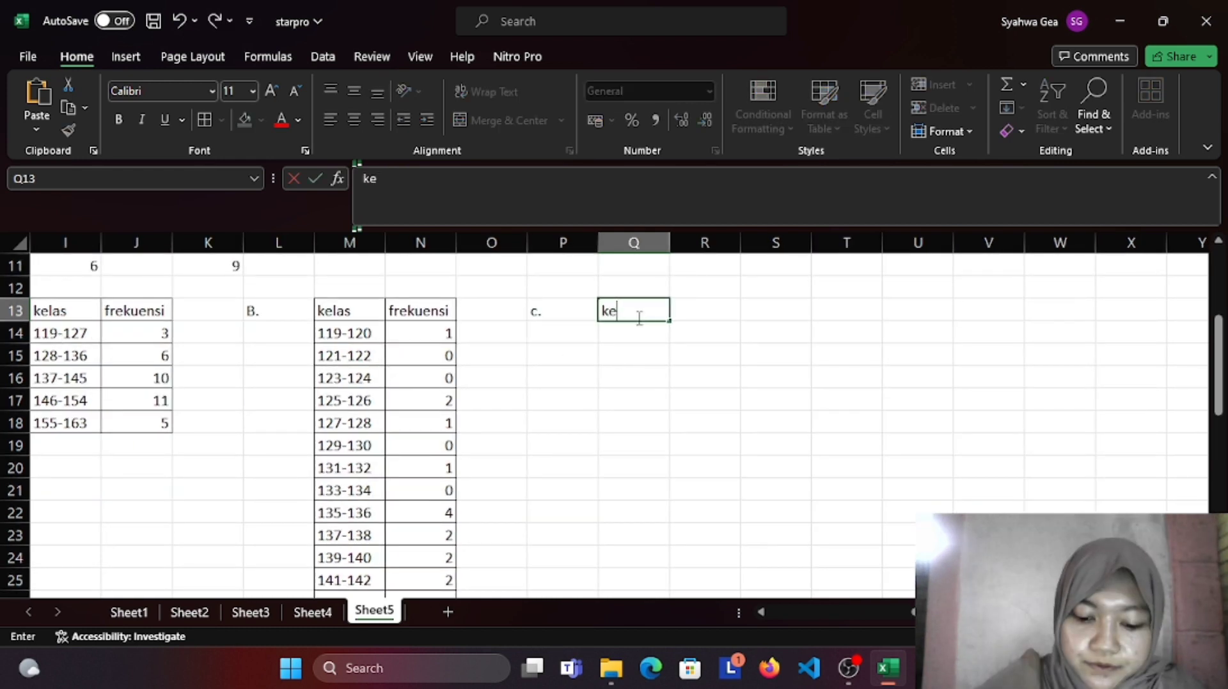
pyautogui.click(721, 309)
pyautogui.write('frekuensi')
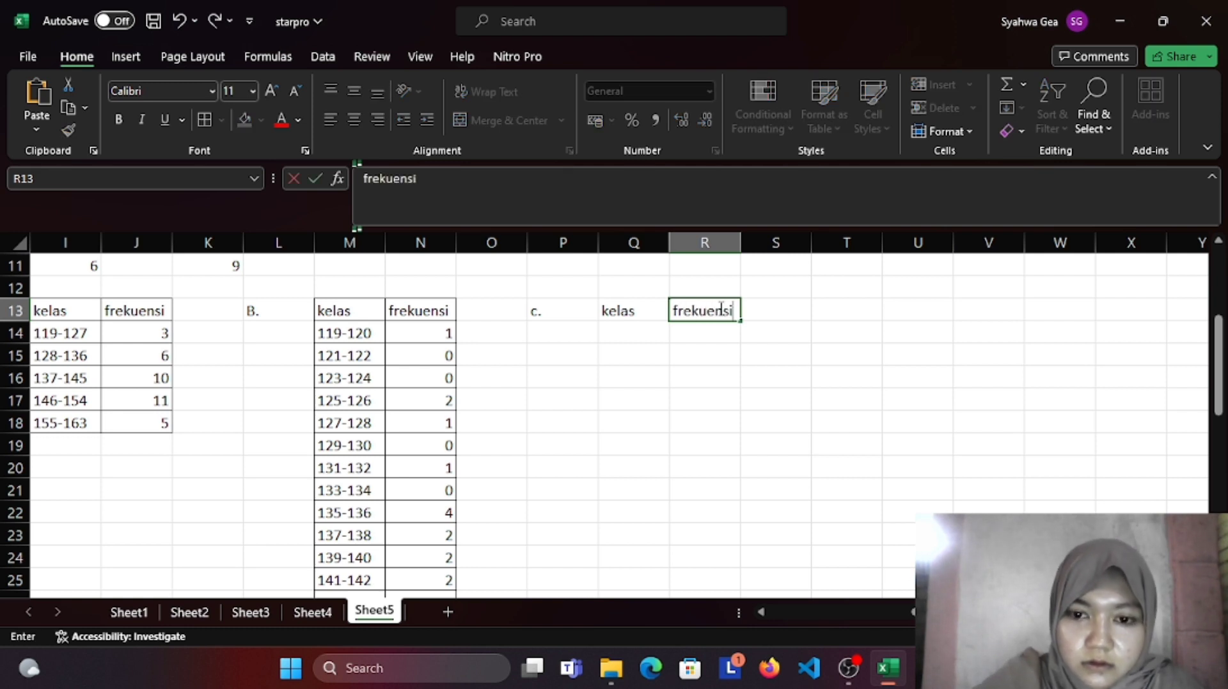
# Step: Paste part C's class intervals 119-123 to 174-178 with their frequencies into Q14:R25
pyautogui.click(627, 329)
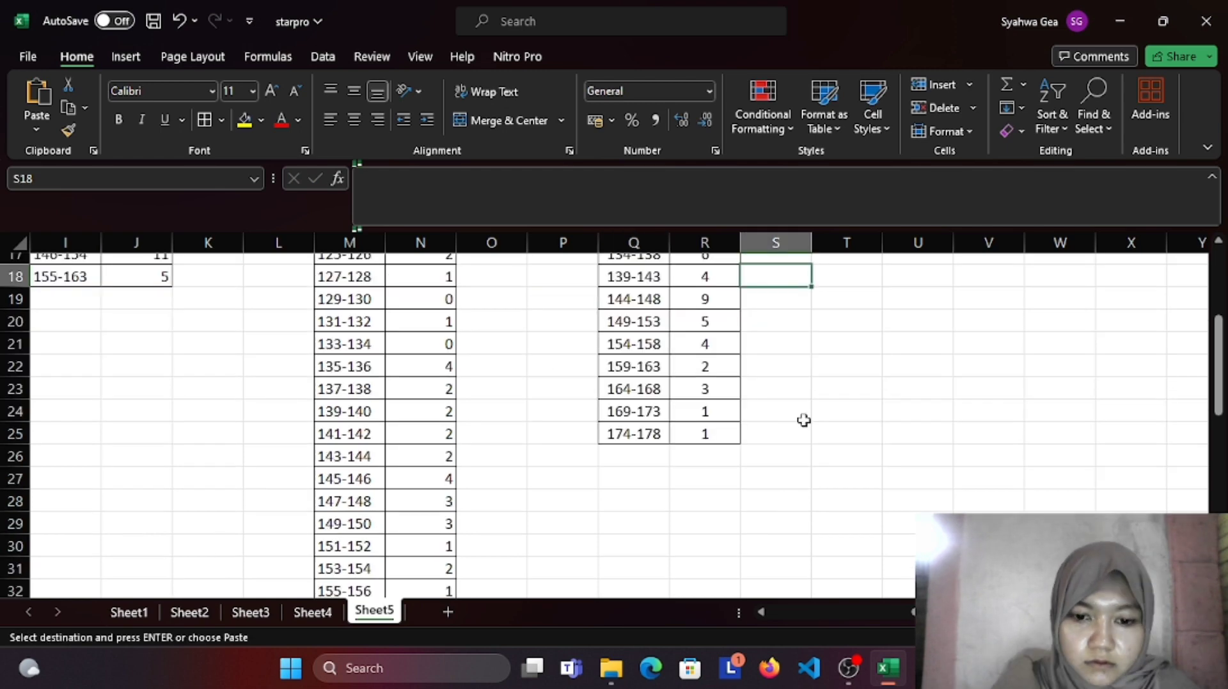
pyautogui.scroll(-1, 803, 420)
pyautogui.click(773, 394)
pyautogui.scroll(2, 773, 391)
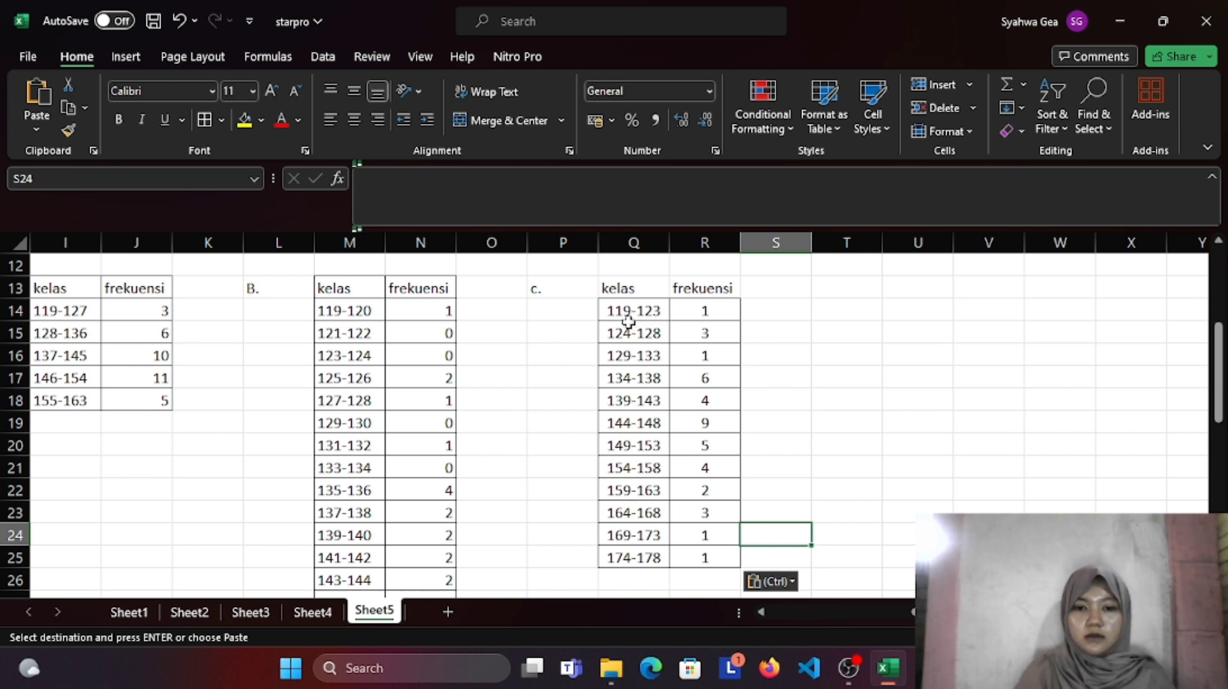
# Step: Enter the label "D." in T13 and the headers "kelas" and "interval" in U13:V13
pyautogui.scroll(1, 629, 321)
pyautogui.hscroll(1, 629, 322)
pyautogui.click(734, 325)
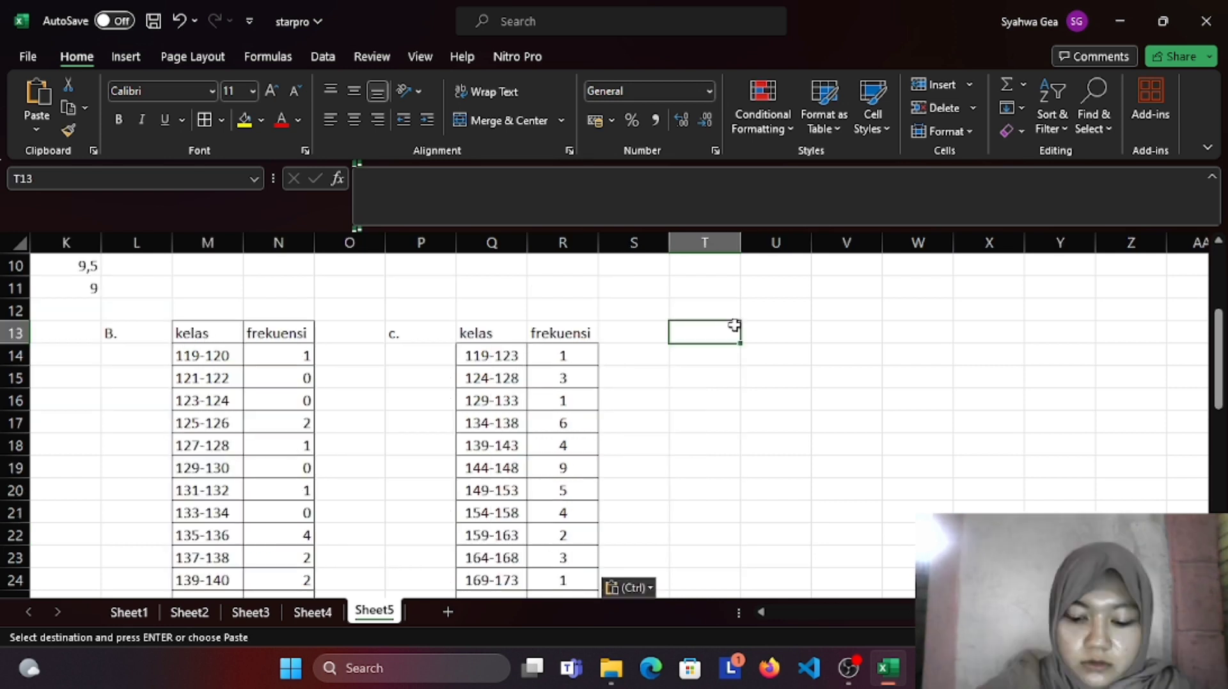
pyautogui.write('d')
pyautogui.press('BackSpace')
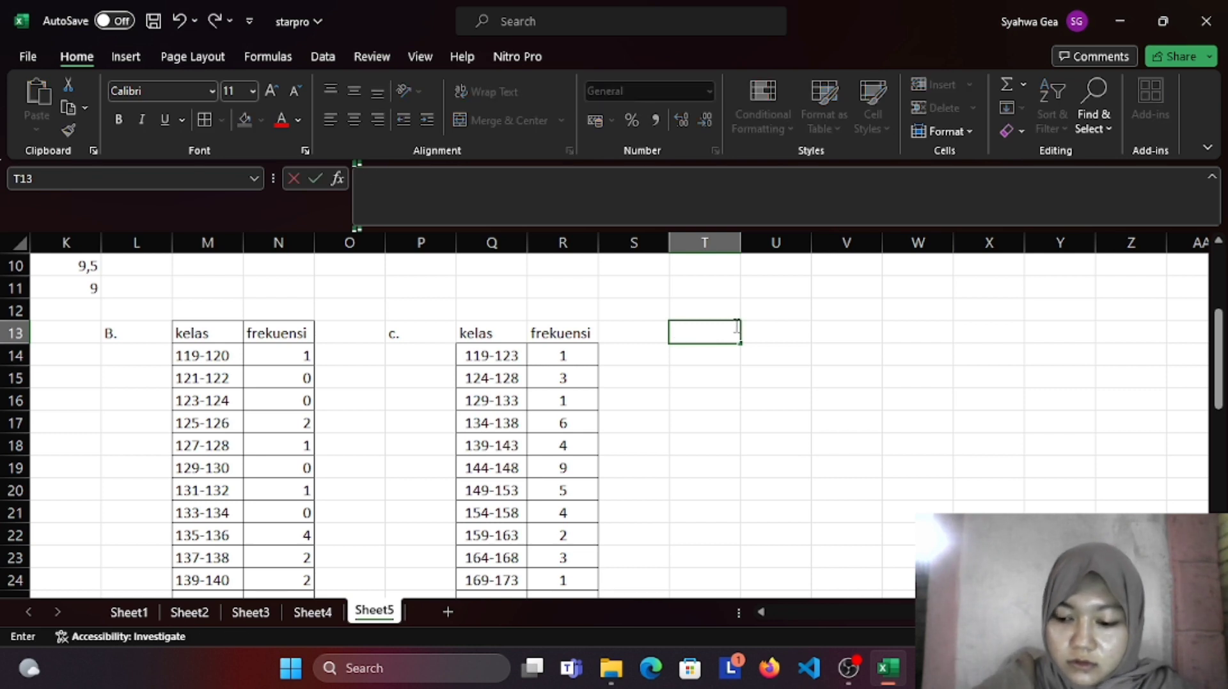
pyautogui.press('capslock')
pyautogui.write('D')
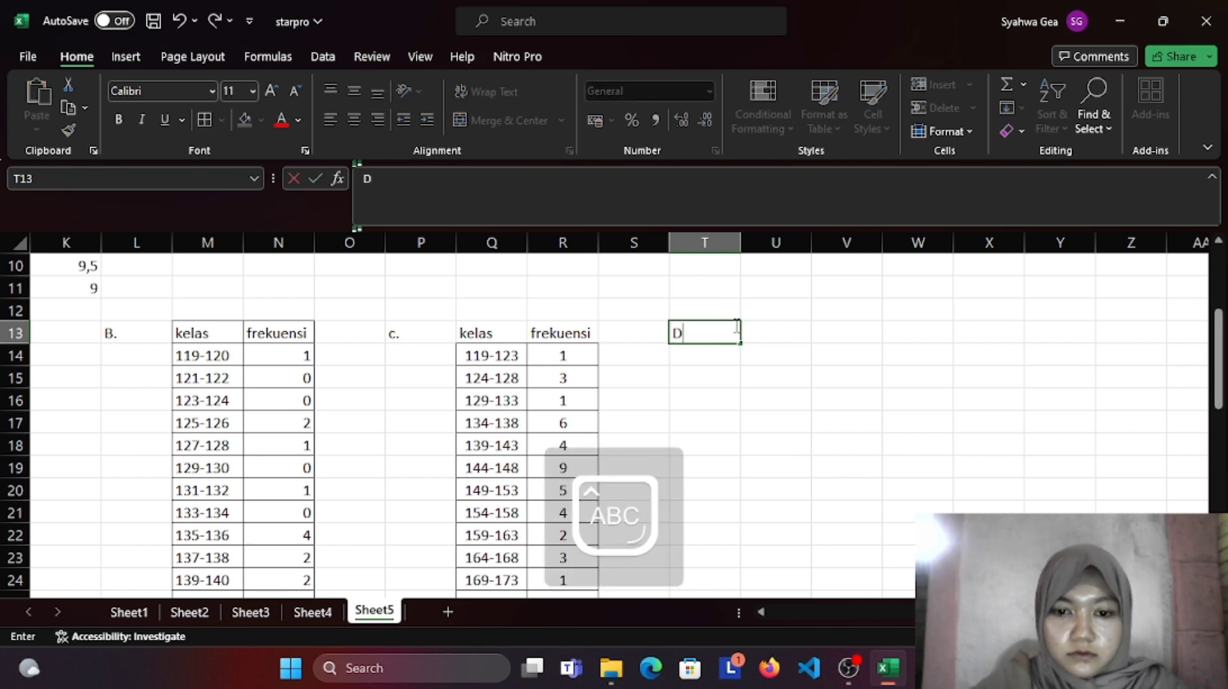
pyautogui.write('.')
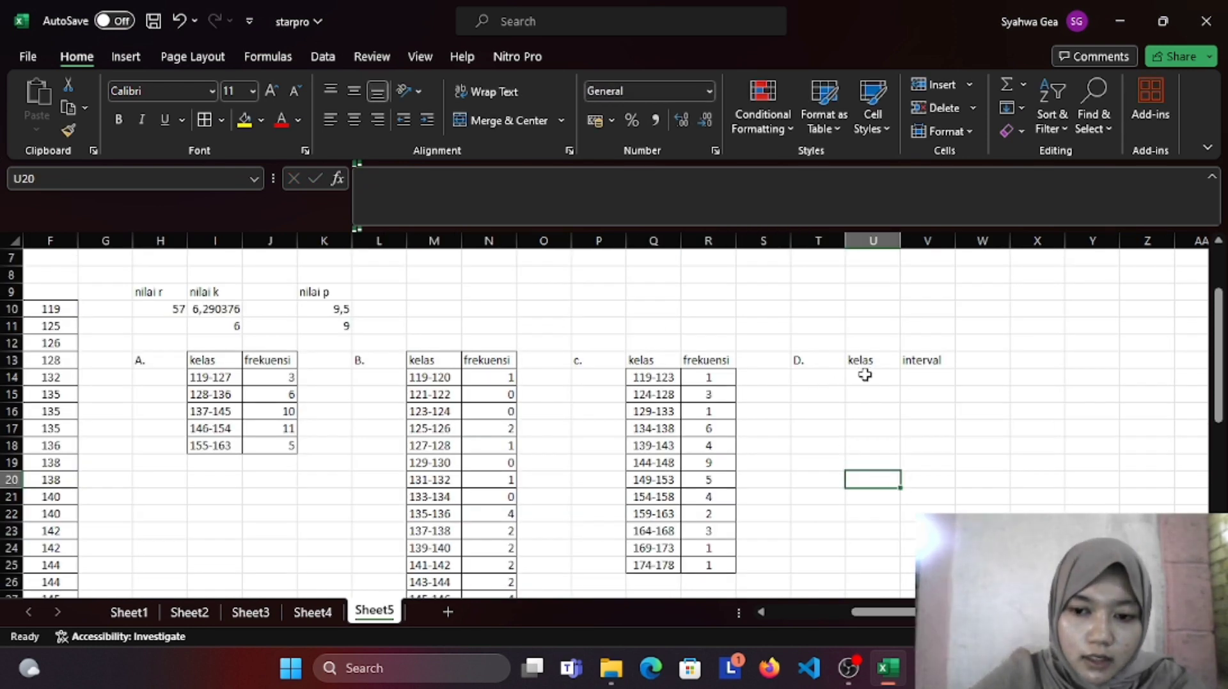
# Step: Enter part D's first class interval, 119-124, in U14
pyautogui.click(865, 375)
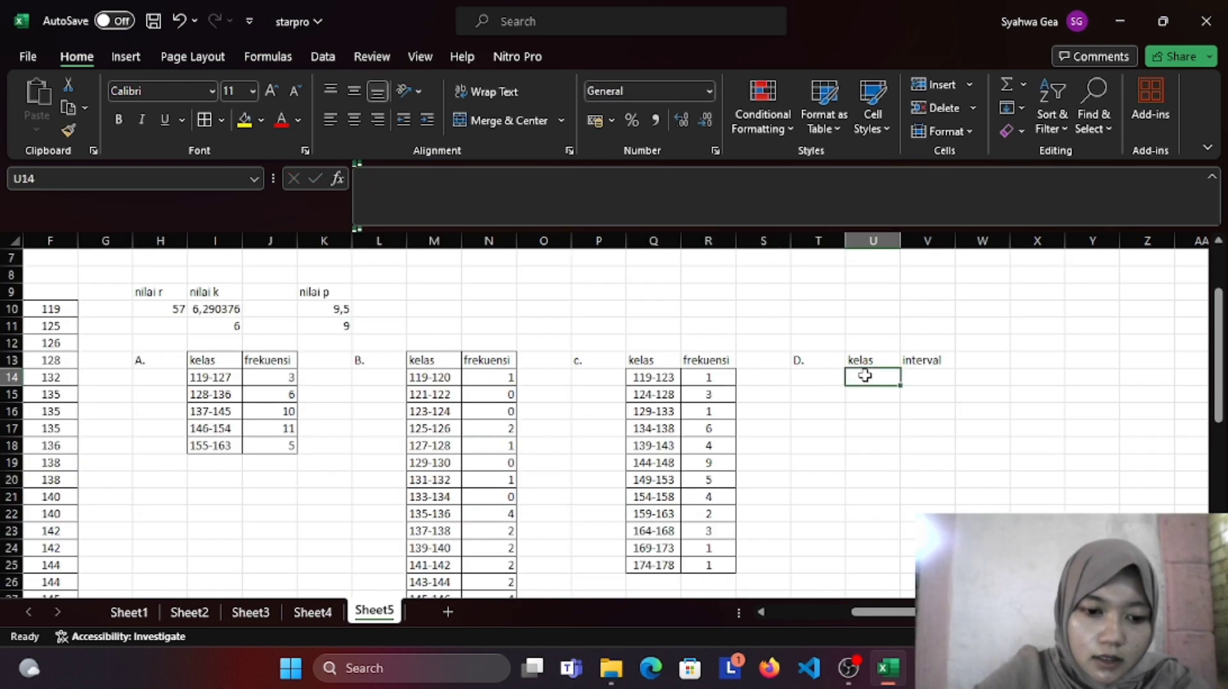
pyautogui.hscroll(-2, 865, 375)
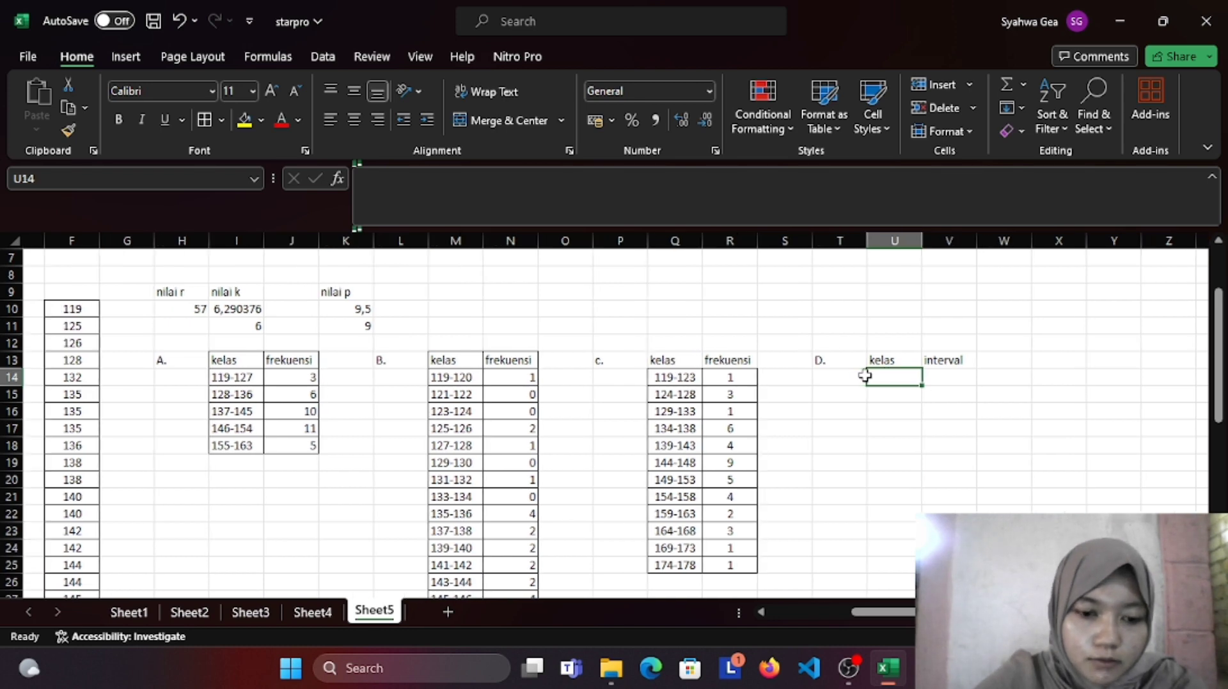
pyautogui.hscroll(-2, 865, 375)
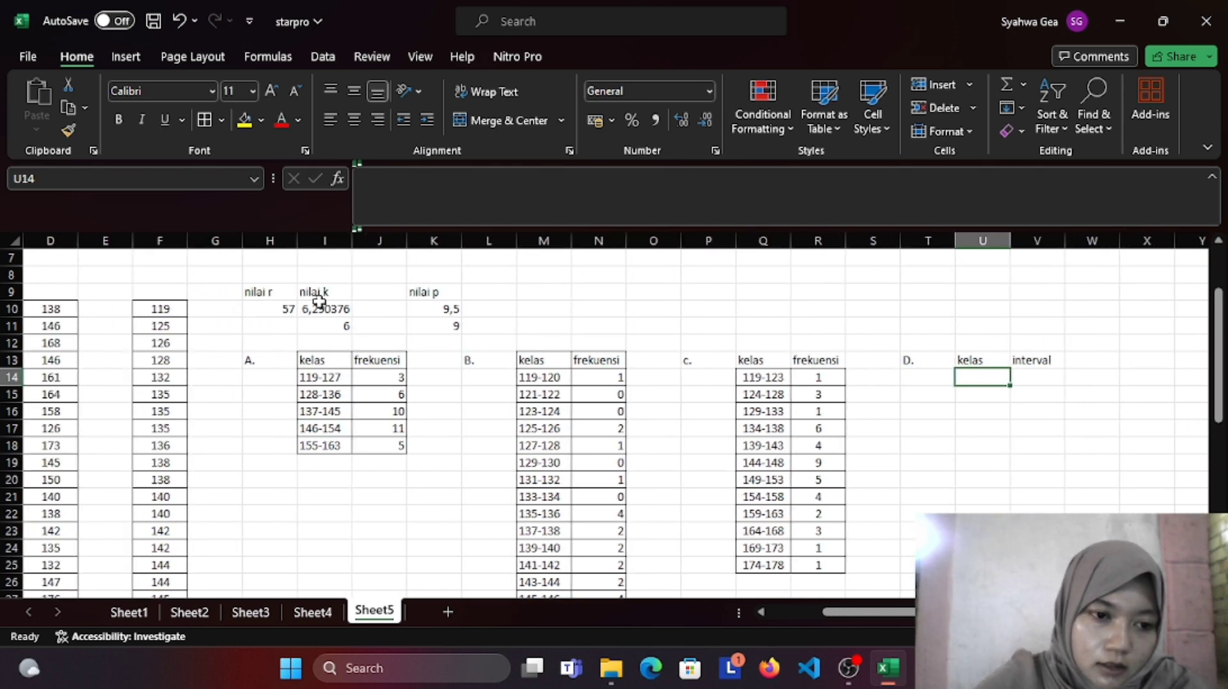
pyautogui.hscroll(1, 500, 275)
pyautogui.hscroll(5, 501, 275)
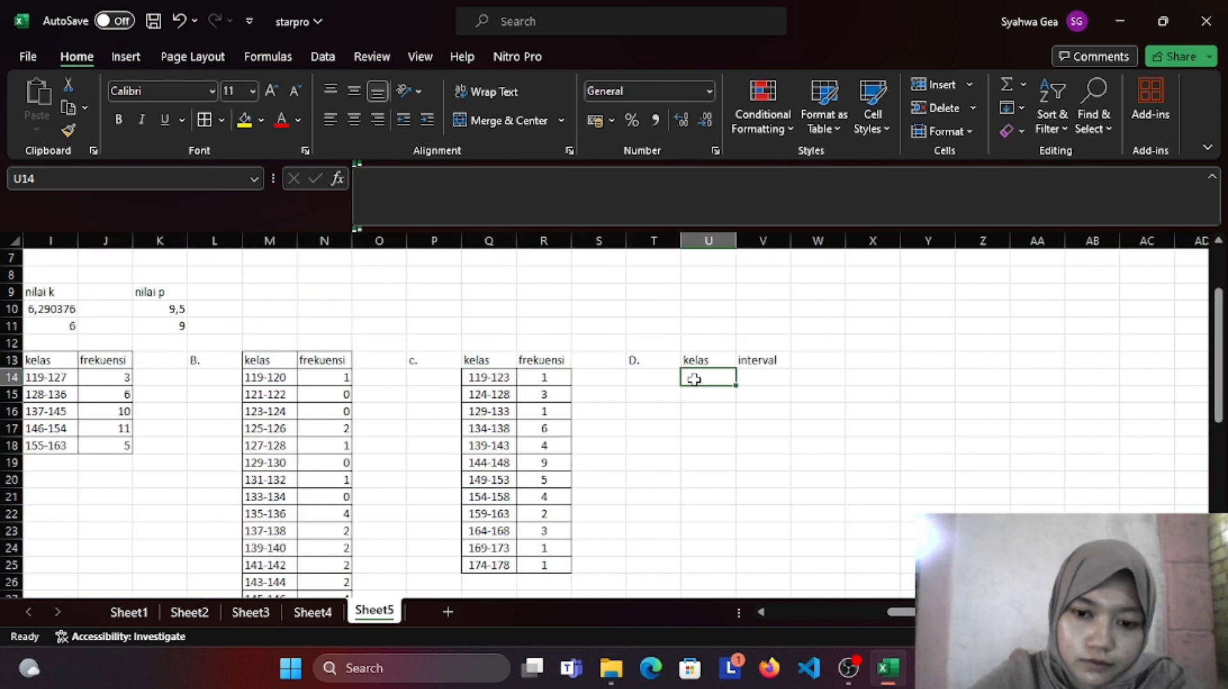
pyautogui.write('119-')
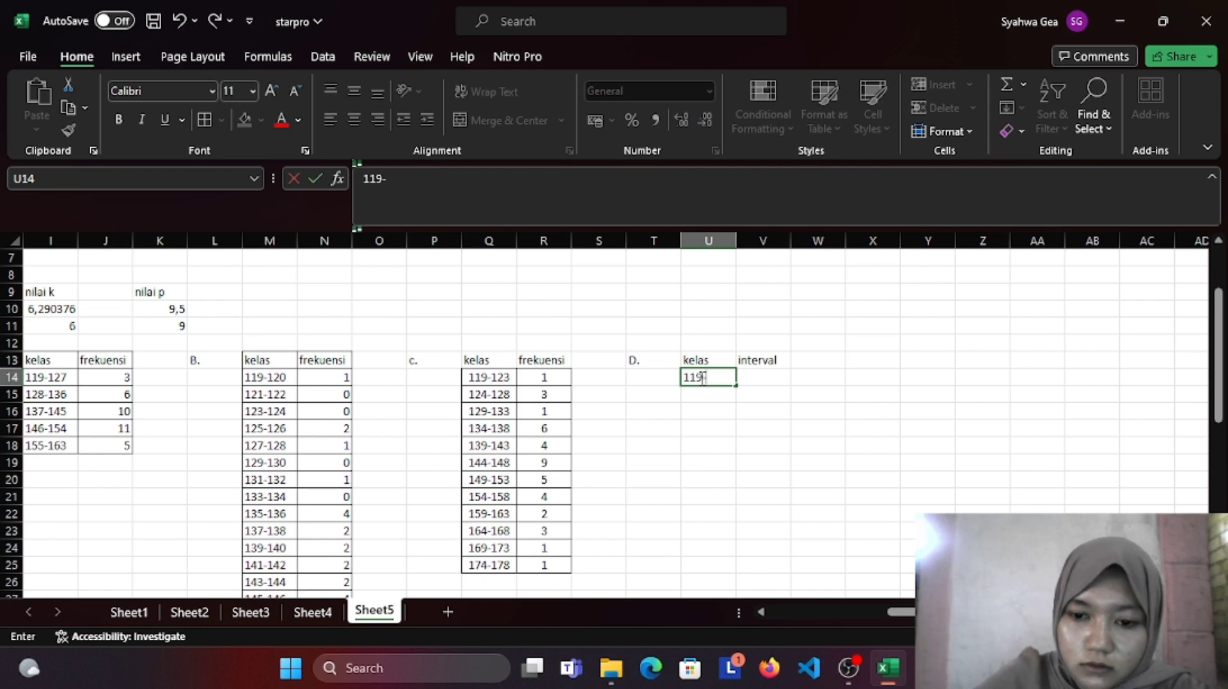
pyautogui.write('124')
pyautogui.press('Return')
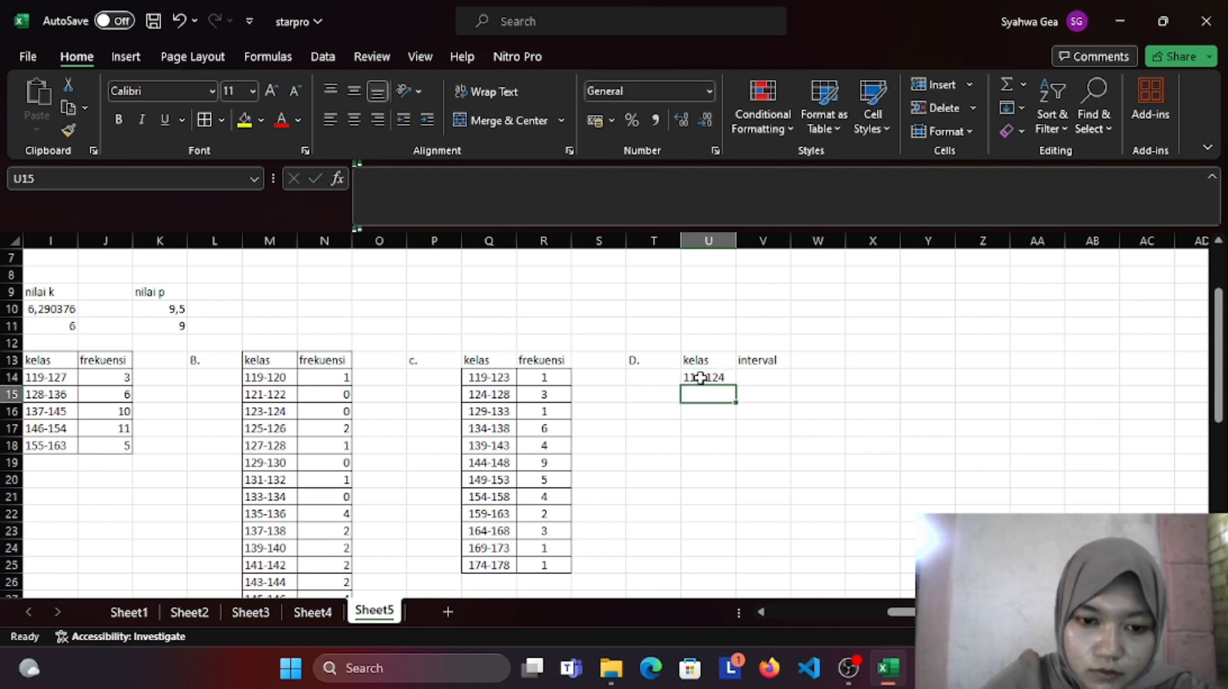
# Step: Enter the class interval 125-130 in U15
pyautogui.write('125')
pyautogui.press('Return')
pyautogui.press('Up')
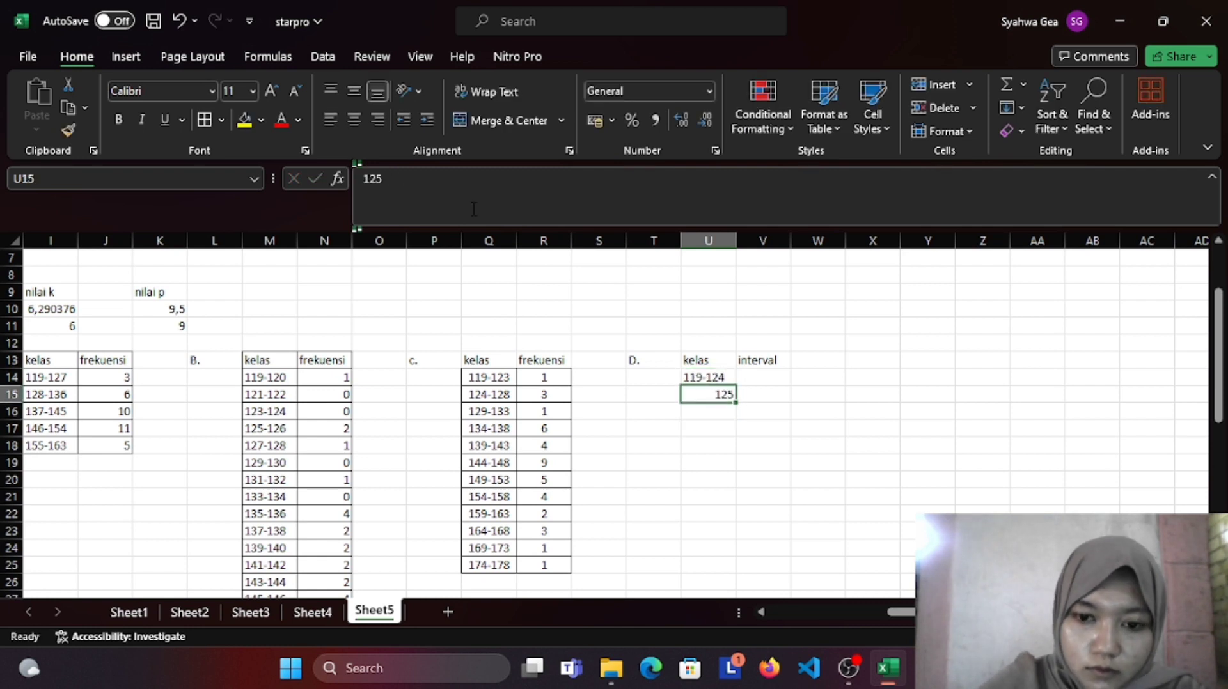
pyautogui.click(476, 206)
pyautogui.write('-130')
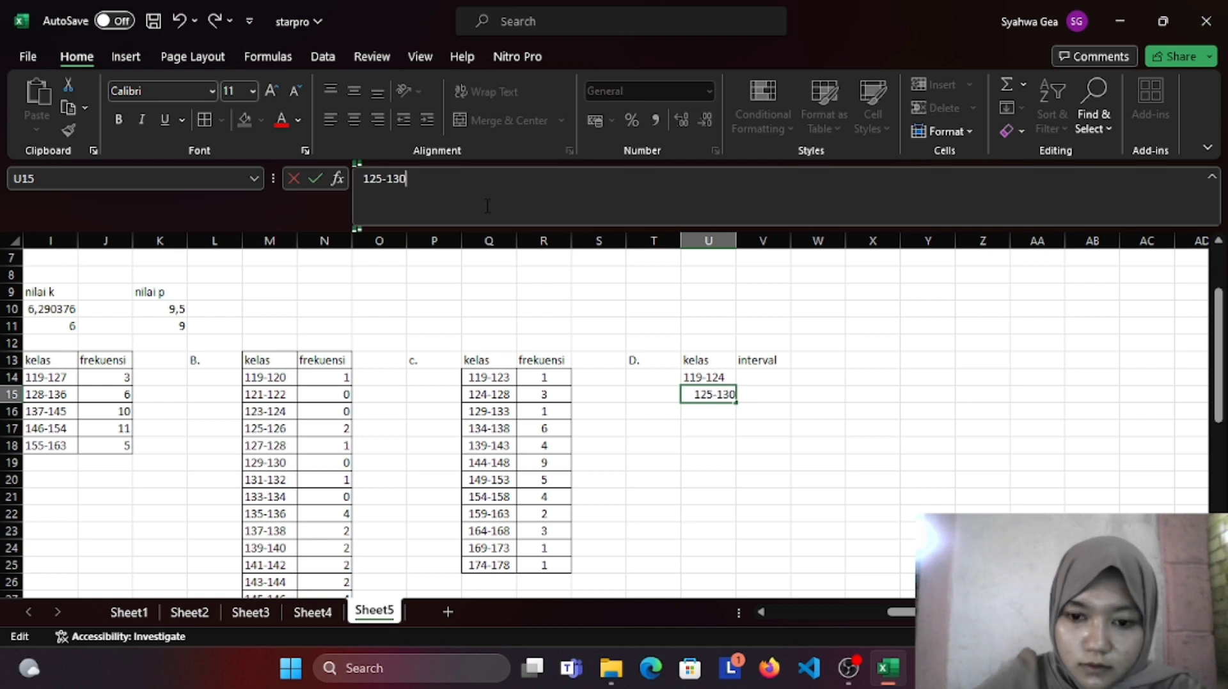
pyautogui.click(809, 460)
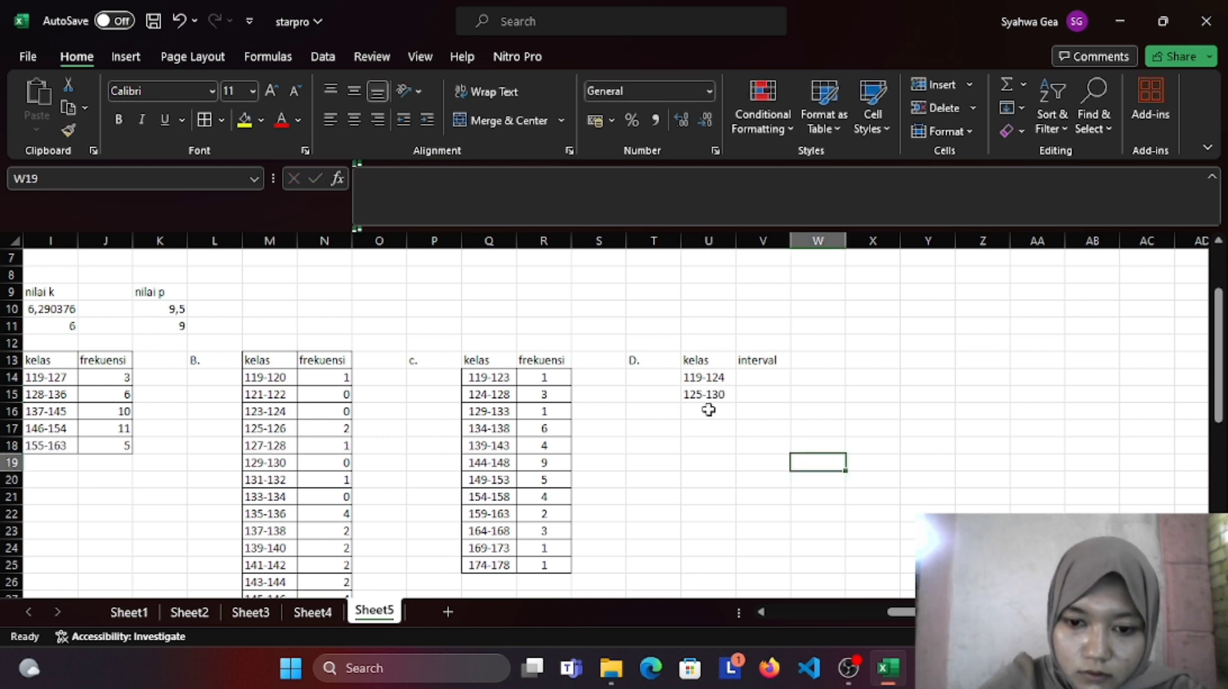
# Step: Enter part D's class intervals 131-136 and 137-142 in U16:U17
pyautogui.click(710, 411)
pyautogui.write('131-136')
pyautogui.press('Return')
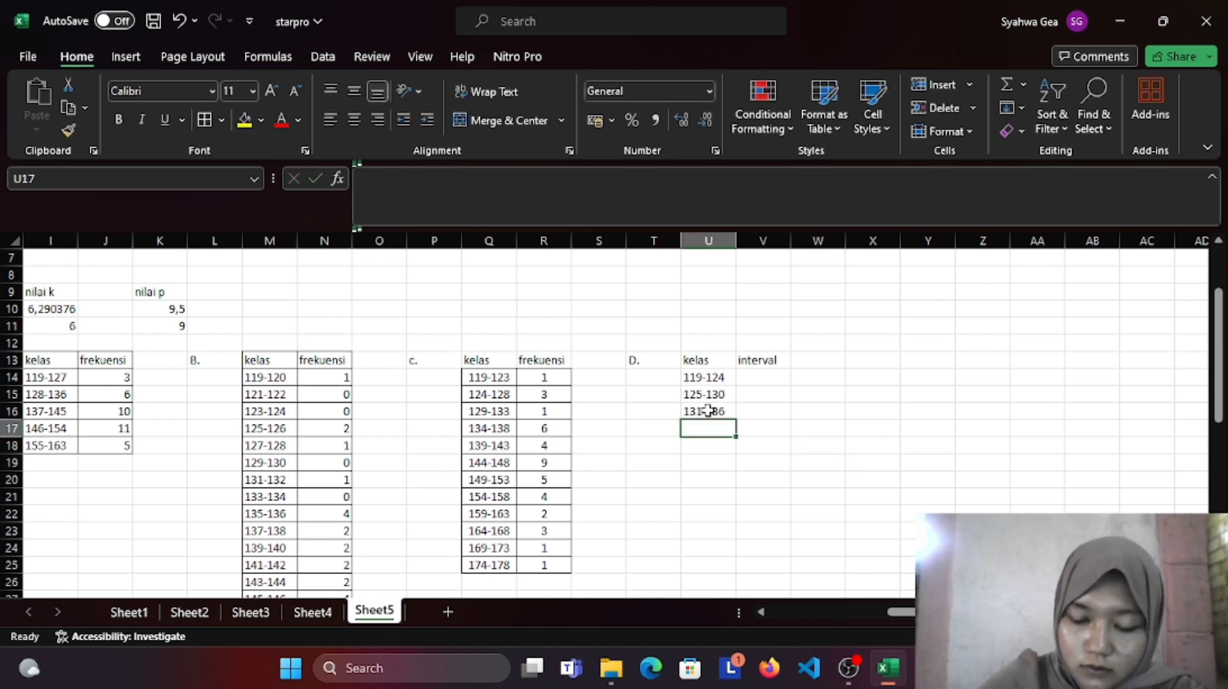
pyautogui.write('137-142')
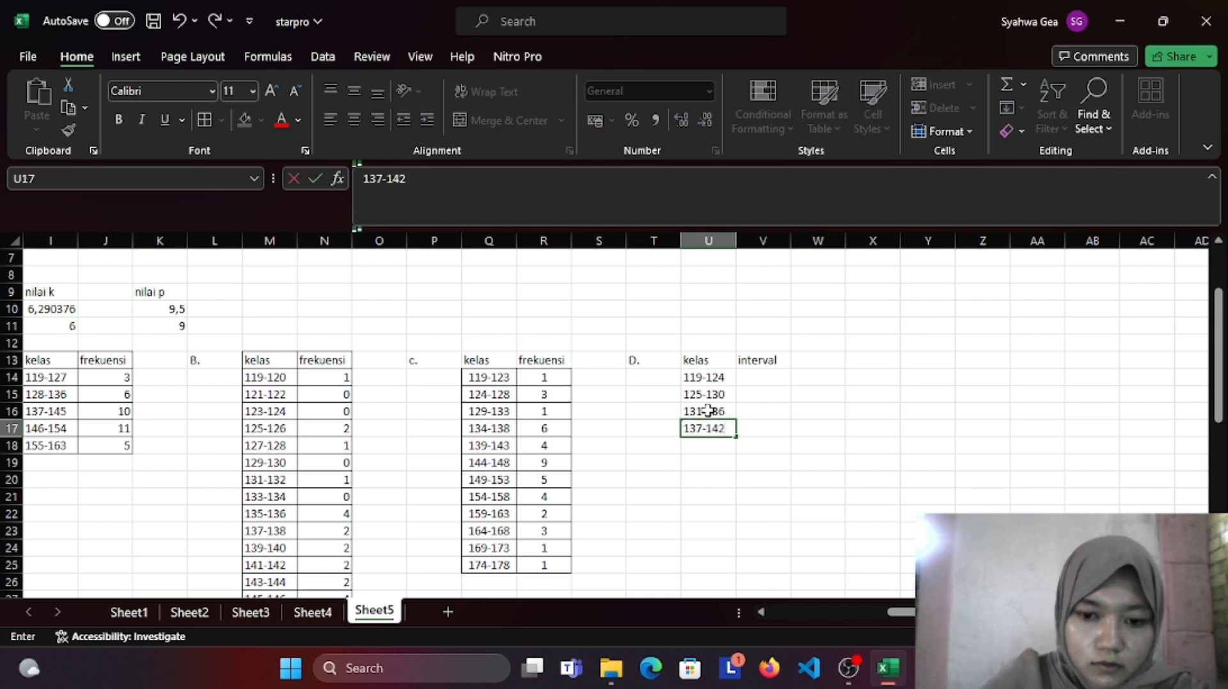
pyautogui.press('Return')
# Step: Continue part D's class intervals with 143-148, 149-154 and 155-160 in U18:U20
pyautogui.write('`')
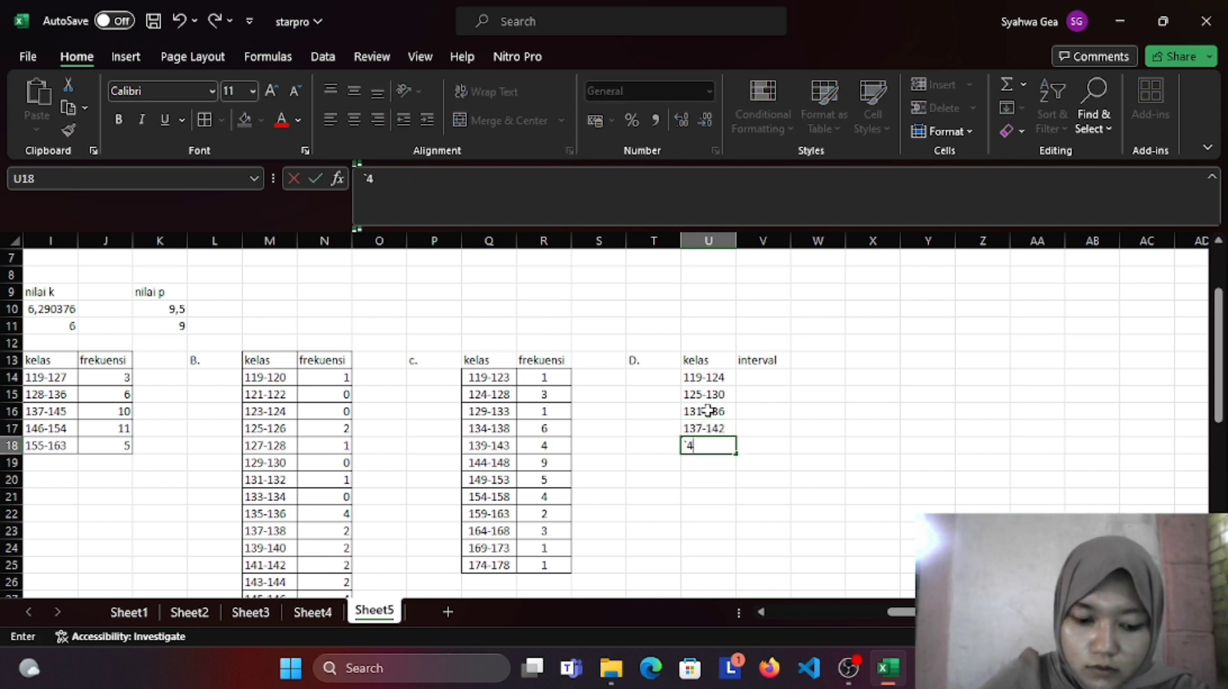
pyautogui.write('43-')
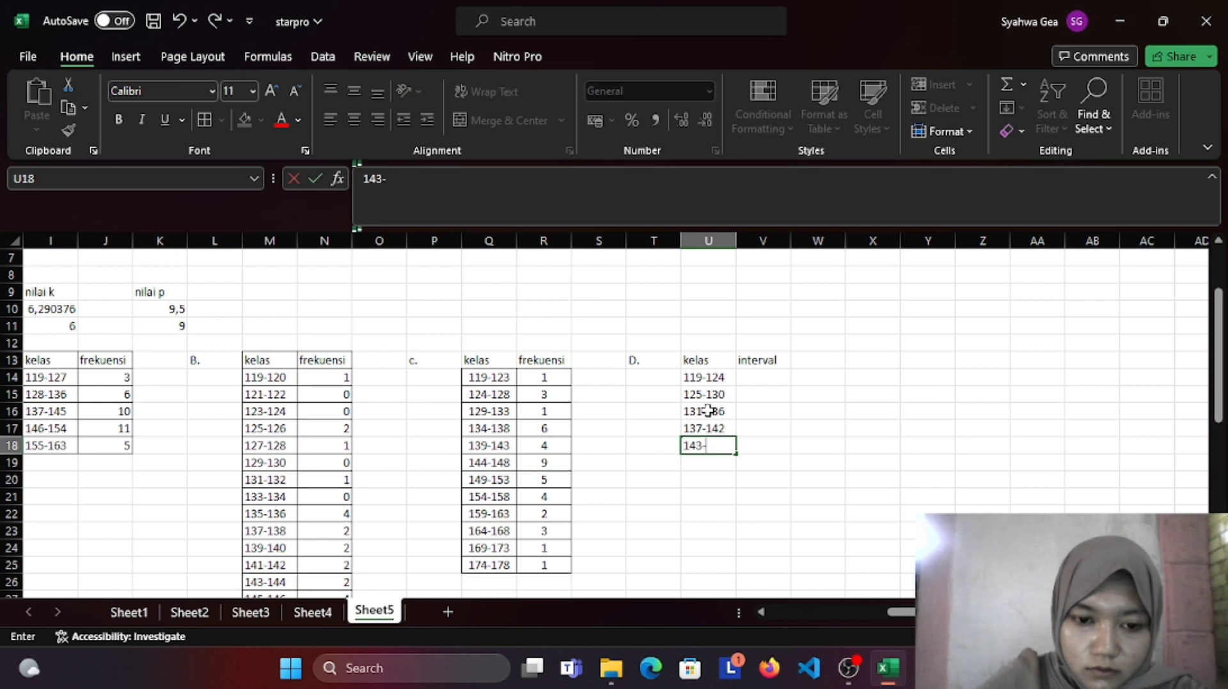
pyautogui.write('148')
pyautogui.press('Return')
pyautogui.write('149-154')
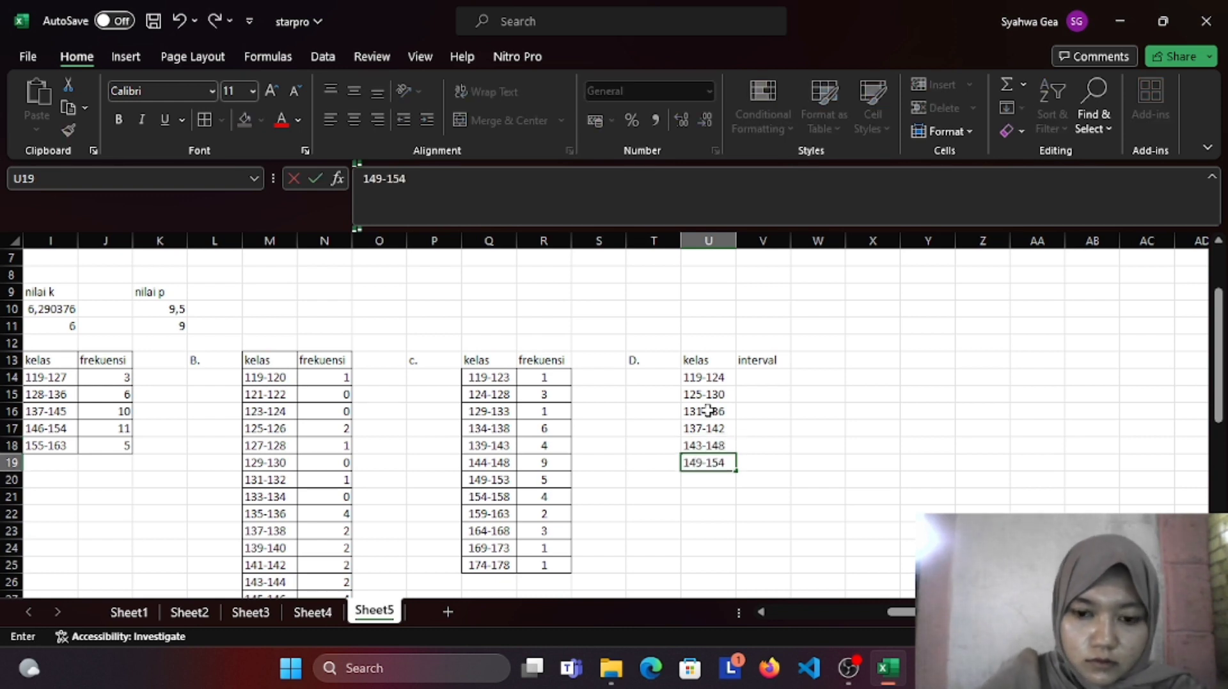
pyautogui.press('Return')
pyautogui.write('155')
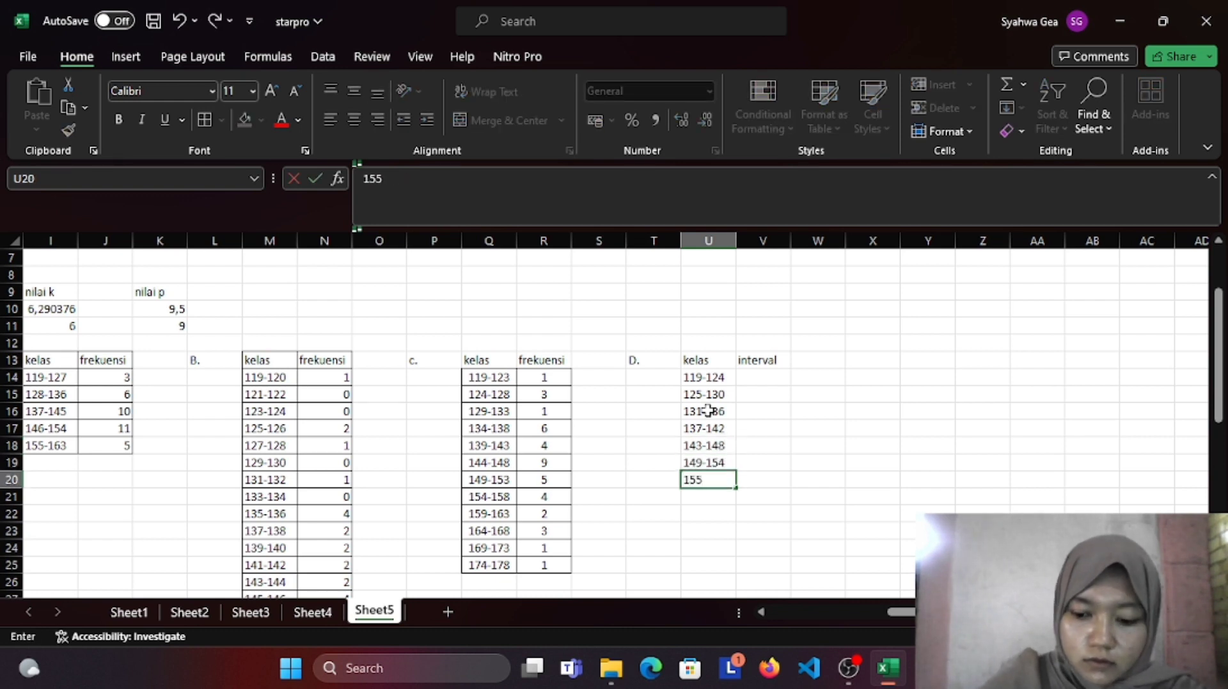
pyautogui.write('-160')
# Step: Enter part D's frequencies 1, 3, 5 and 6 in V14:V17 for the first four classes
pyautogui.click(775, 378)
pyautogui.write('1')
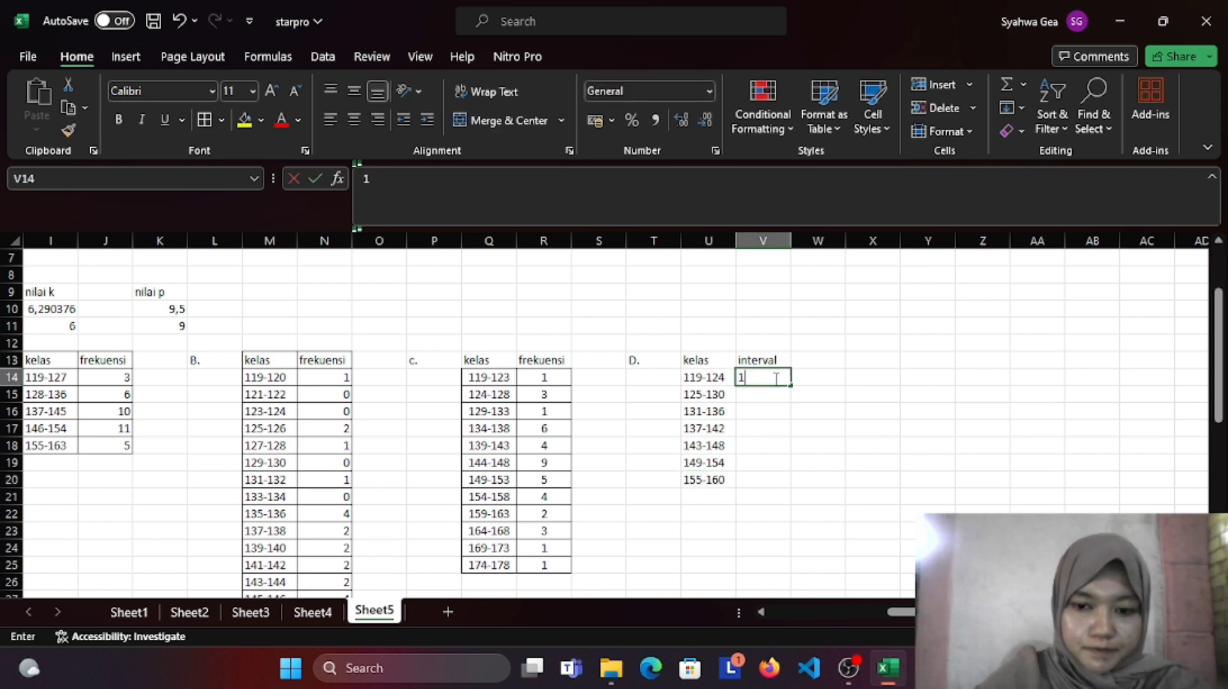
pyautogui.press('Return')
pyautogui.write('3')
pyautogui.press('Return')
pyautogui.write('5')
pyautogui.press('Return')
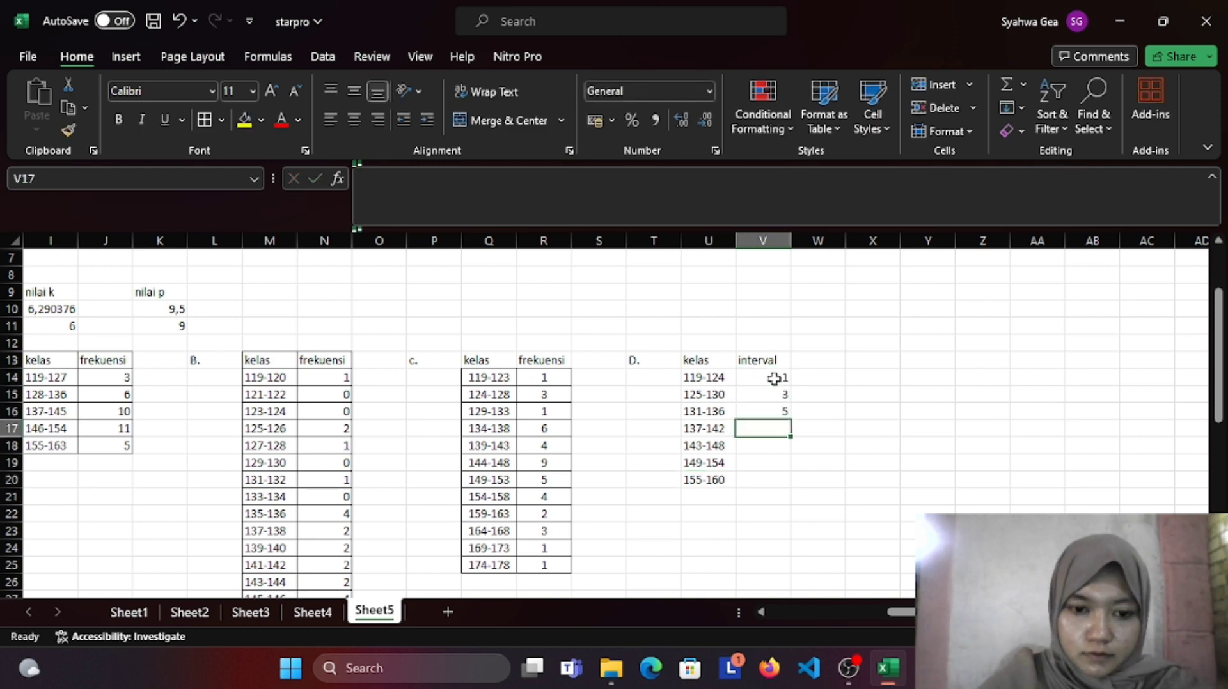
pyautogui.write('6')
pyautogui.press('Return')
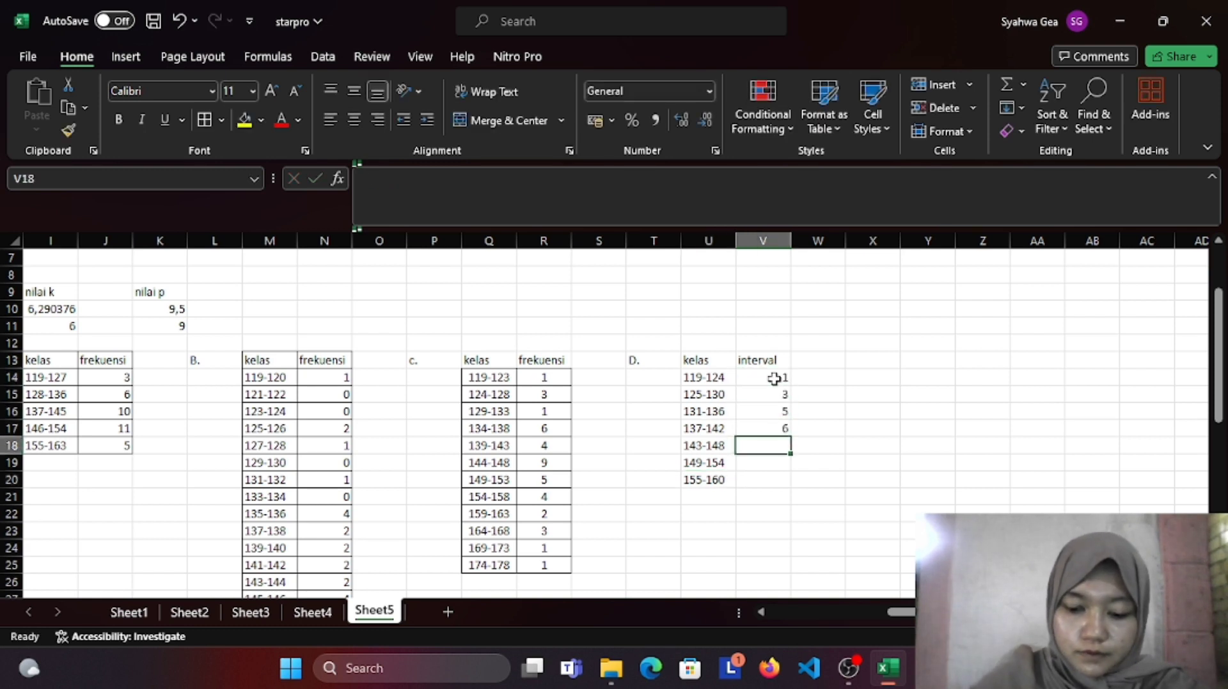
# Step: Enter the frequencies 9, 6 and 3 in V18:V20 for part D's last three classes
pyautogui.write('9')
pyautogui.press('Return')
pyautogui.write('6')
pyautogui.press('Return')
pyautogui.write('3')
pyautogui.press('Return')
# Step: Apply all borders to part D's table in U13:V20
pyautogui.moveTo(697, 360); pyautogui.dragTo(781, 481)
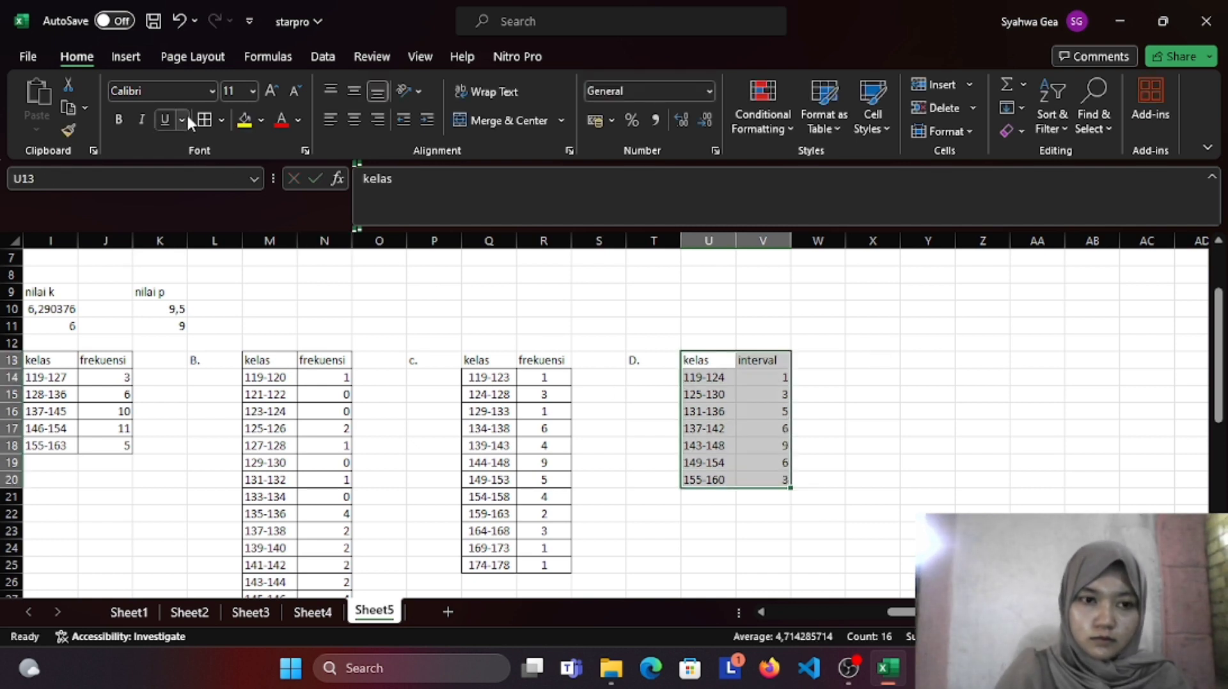
pyautogui.click(205, 119)
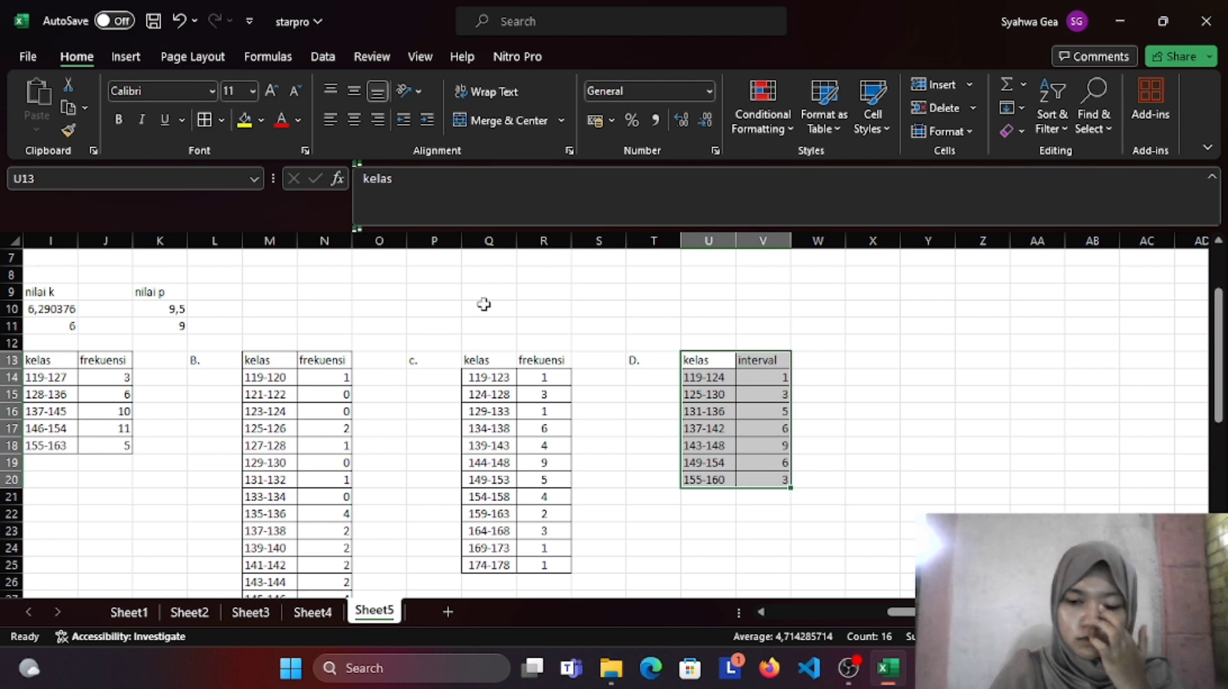
pyautogui.click(824, 409)
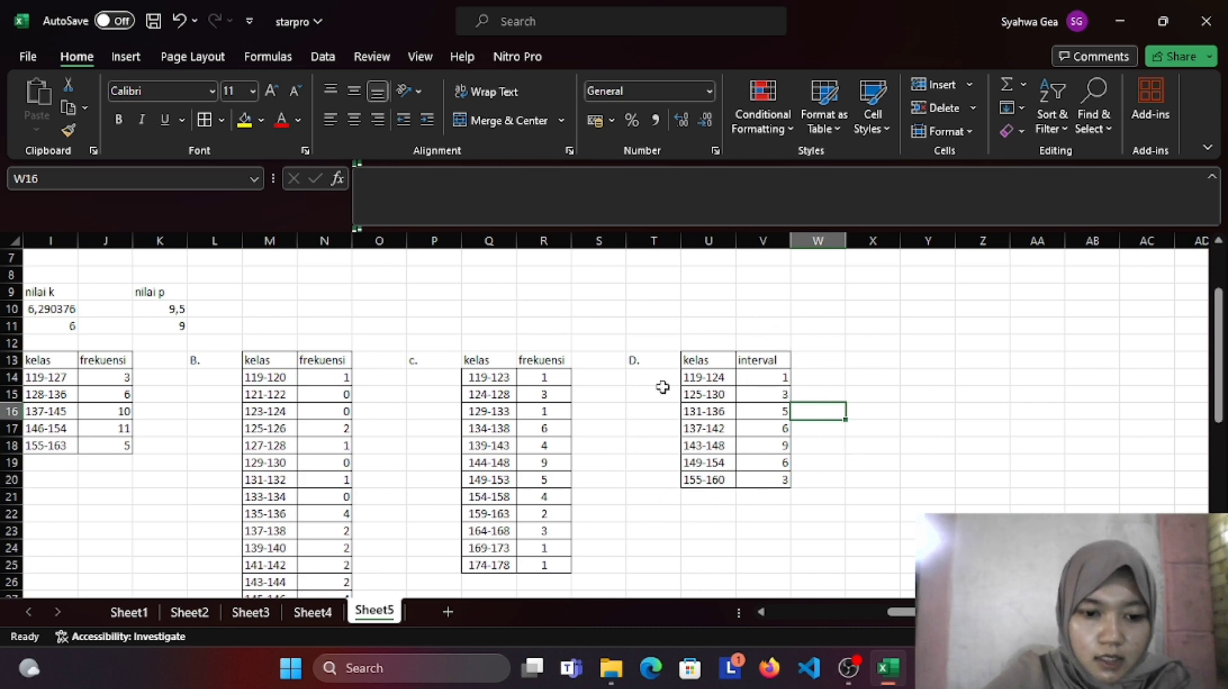
# Step: Review the question 2 worksheet, from the source data and the r, k and p values to frequency tables A through D
pyautogui.hscroll(-8, 689, 360)
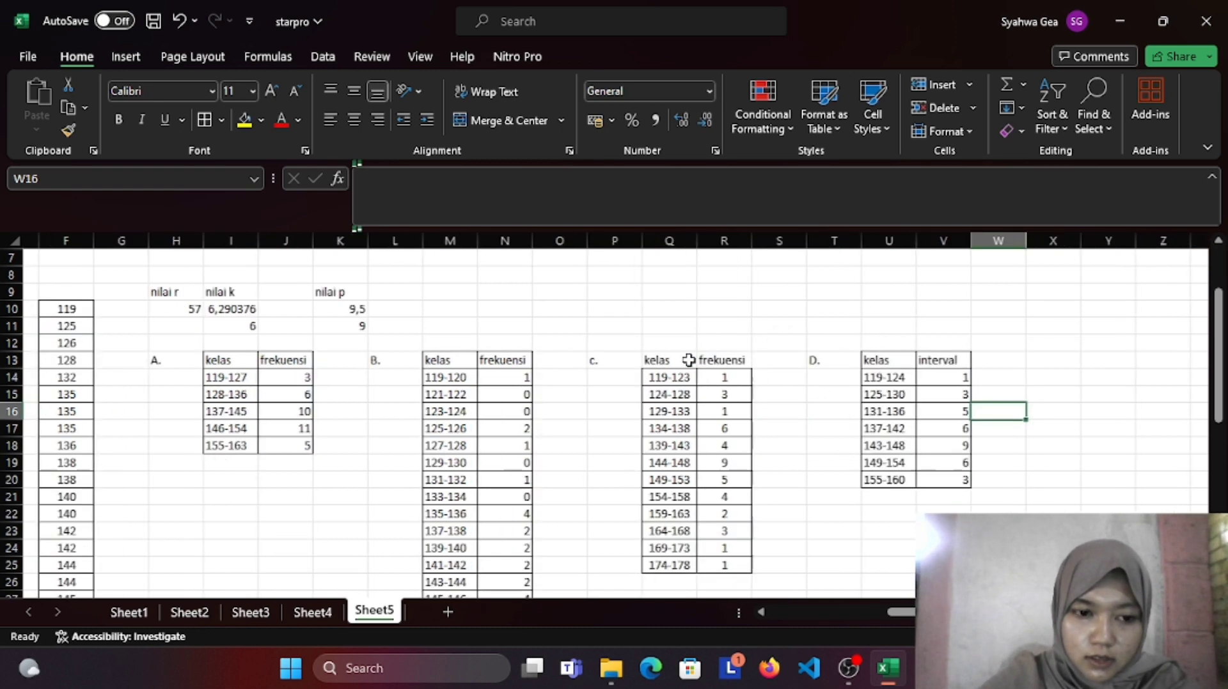
pyautogui.scroll(1, 689, 361)
pyautogui.scroll(2, 689, 360)
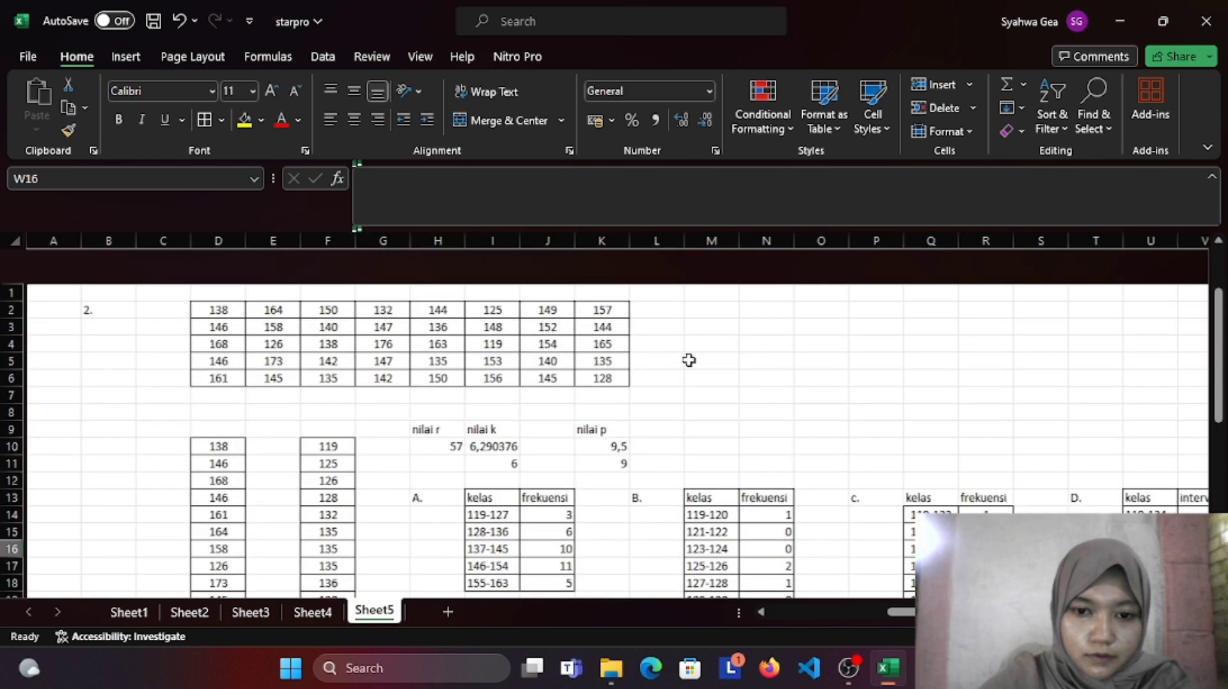
pyautogui.scroll(-6, 689, 360)
pyautogui.scroll(6, 689, 360)
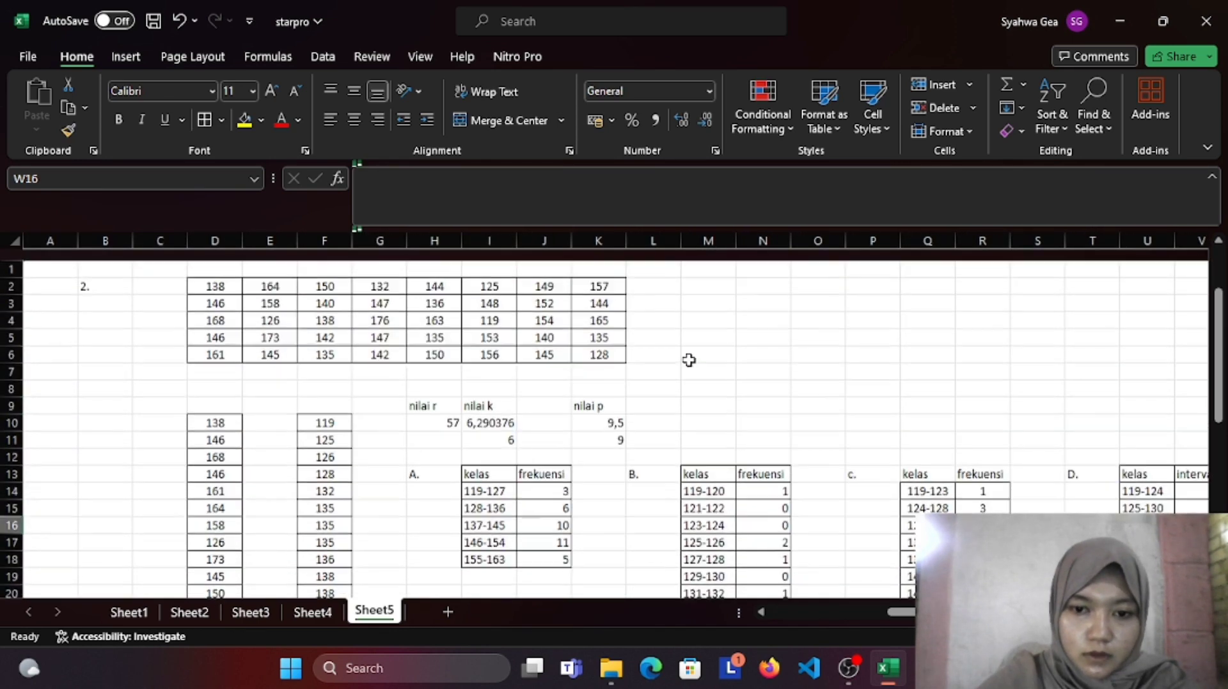
pyautogui.hscroll(1, 806, 396)
pyautogui.hscroll(1, 805, 397)
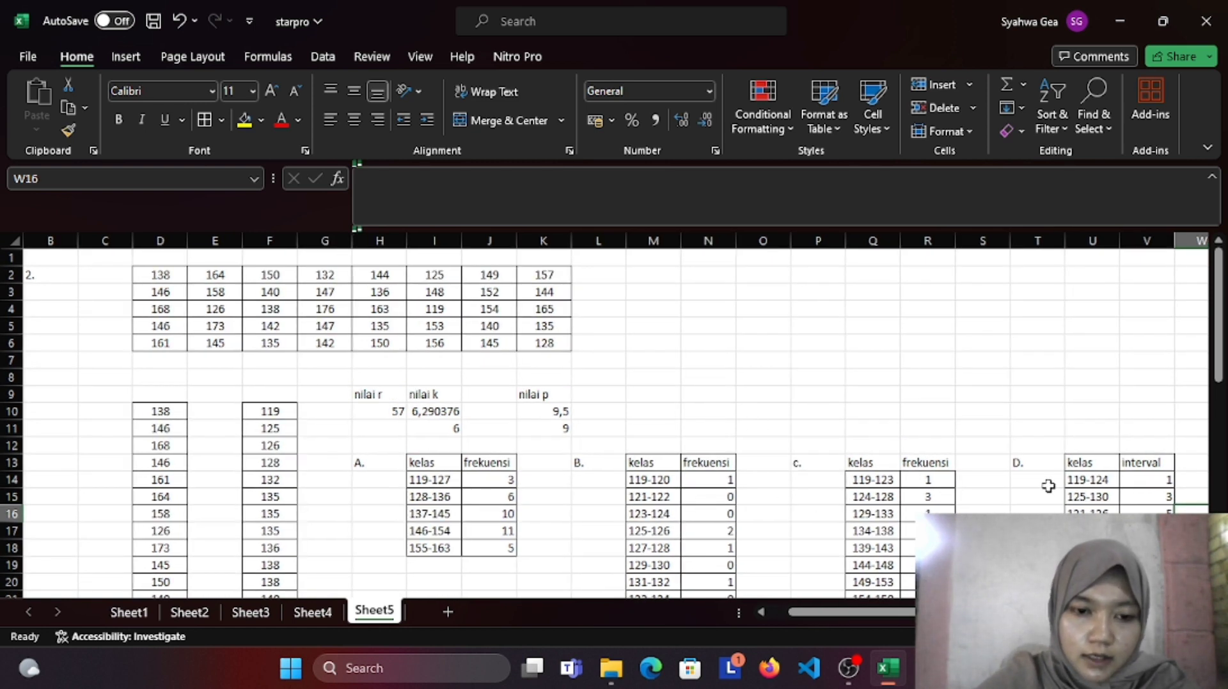
pyautogui.hscroll(3, 1009, 482)
pyautogui.hscroll(-3, 1009, 476)
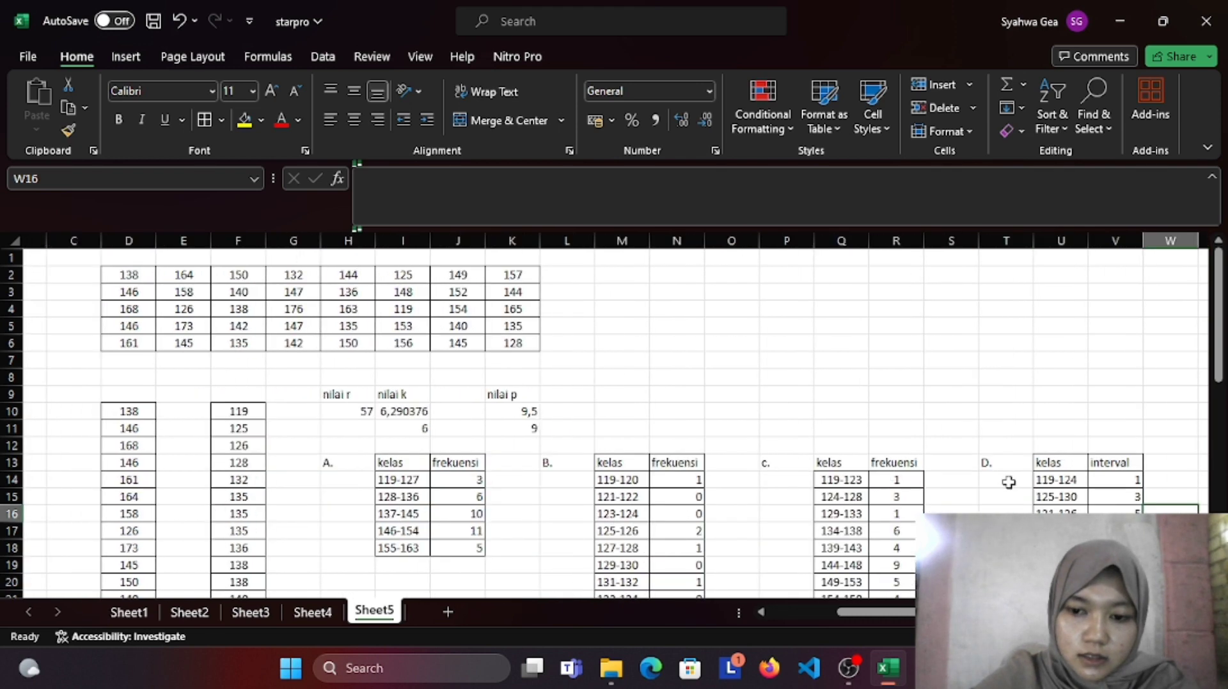
pyautogui.click(919, 370)
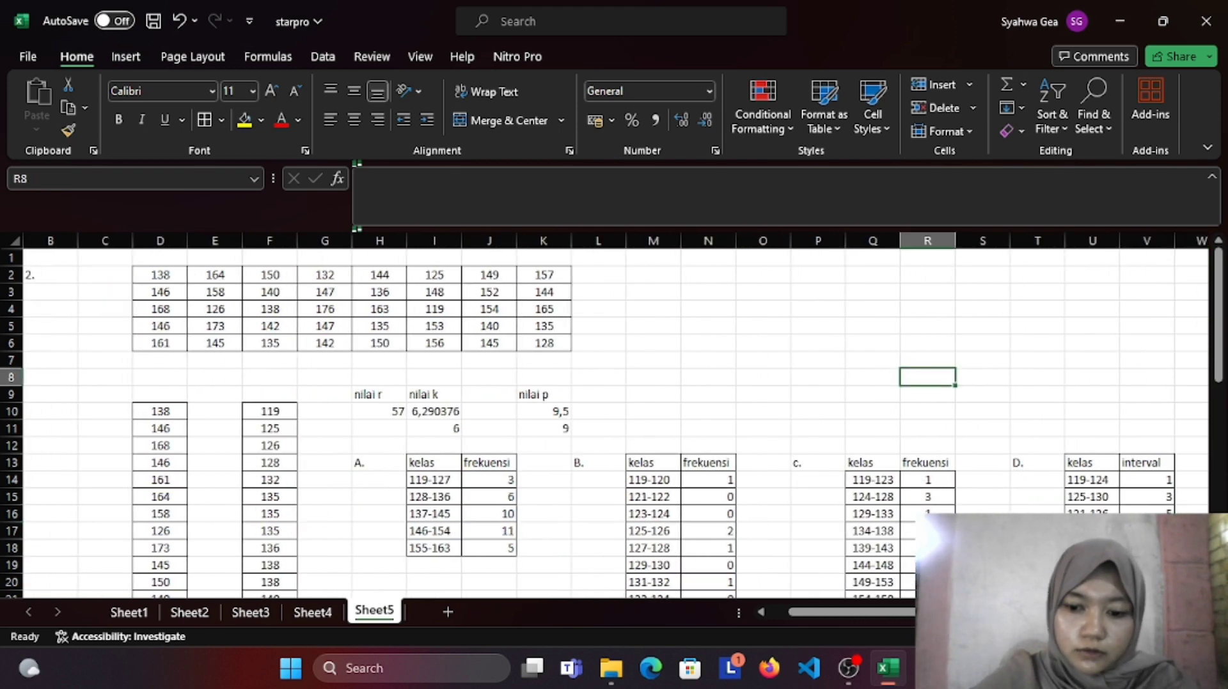